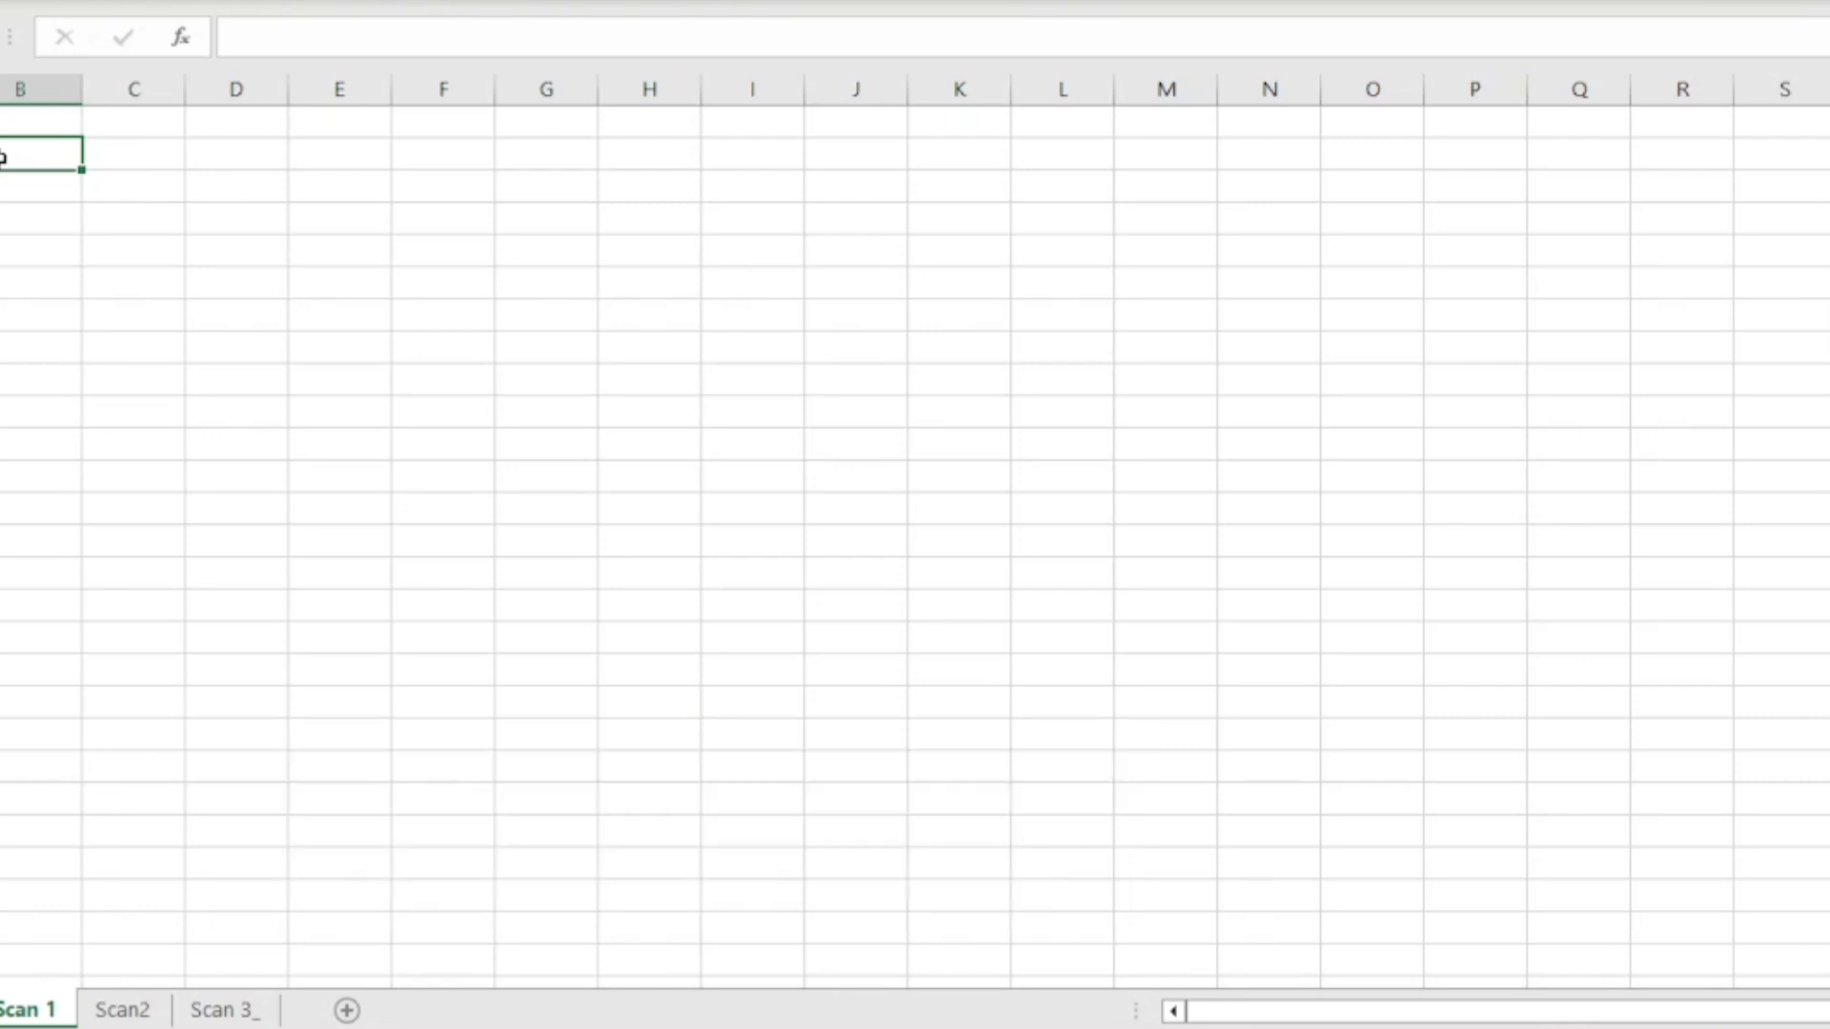
pyautogui.press('Left')
pyautogui.press('Down')
pyautogui.press('Down')
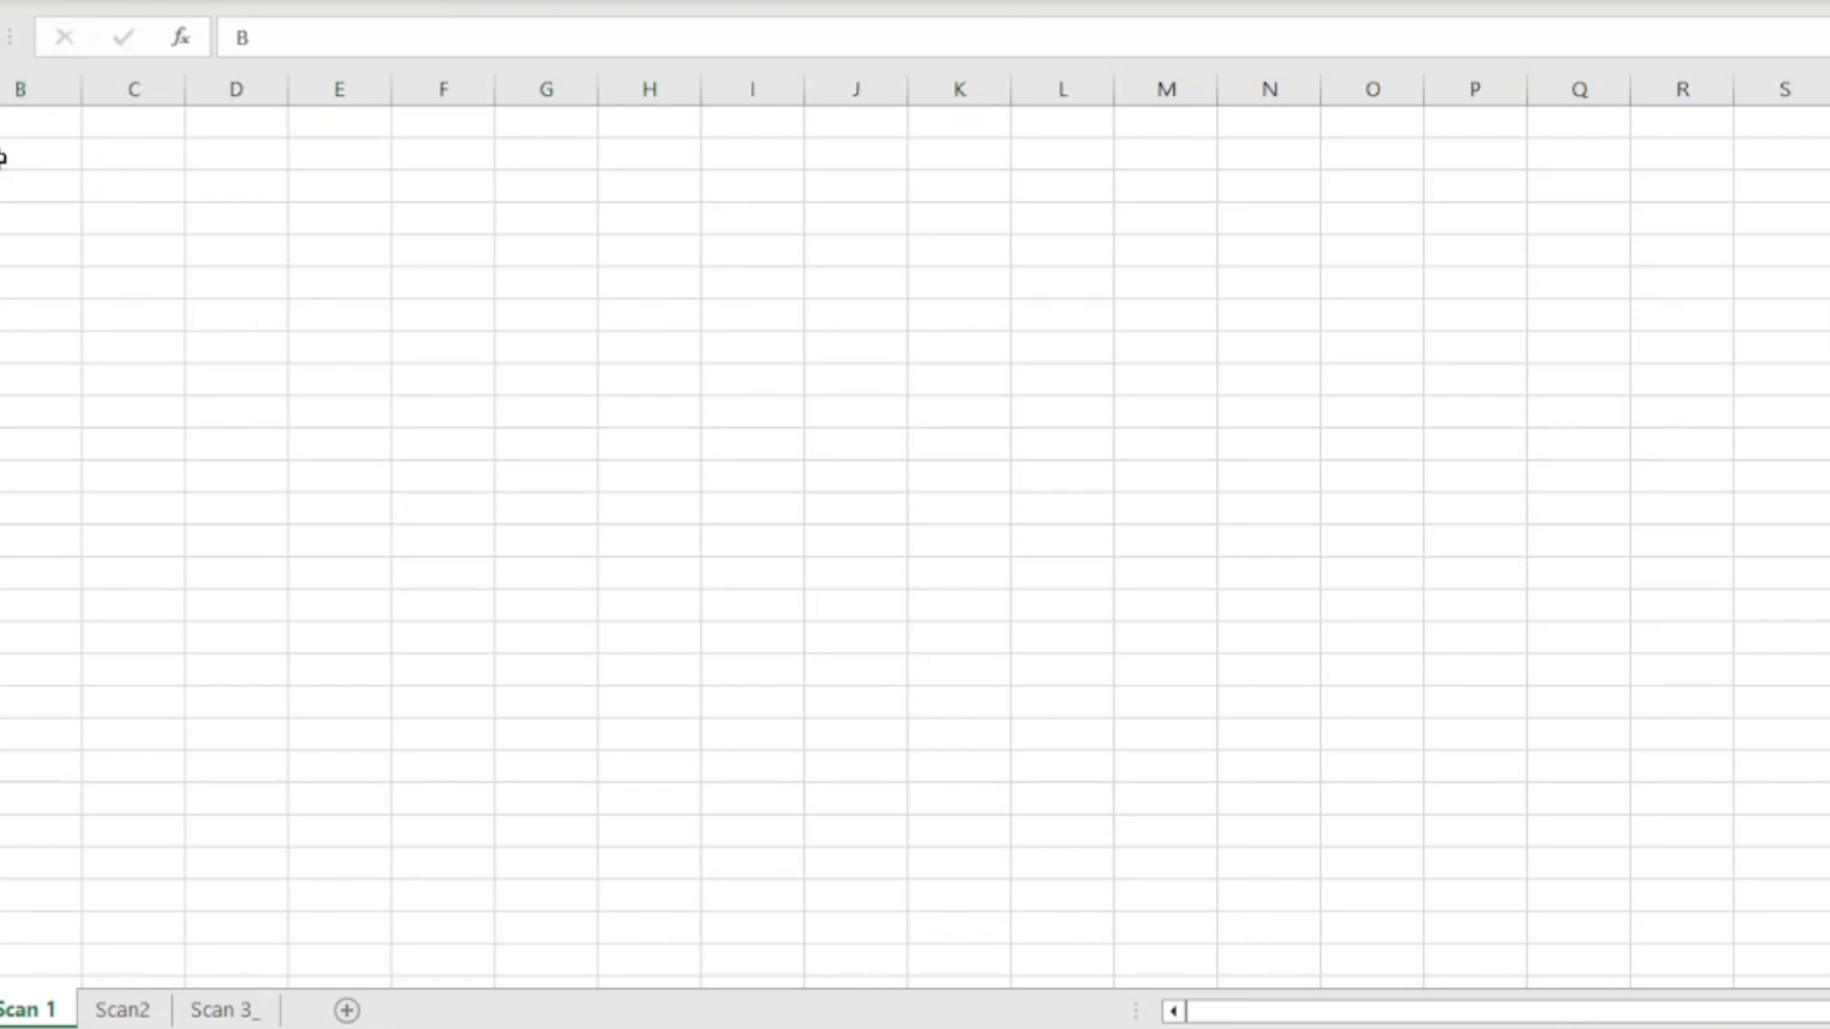
pyautogui.press('Right')
pyautogui.press('Up')
pyautogui.press('Up')
pyautogui.press('Up')
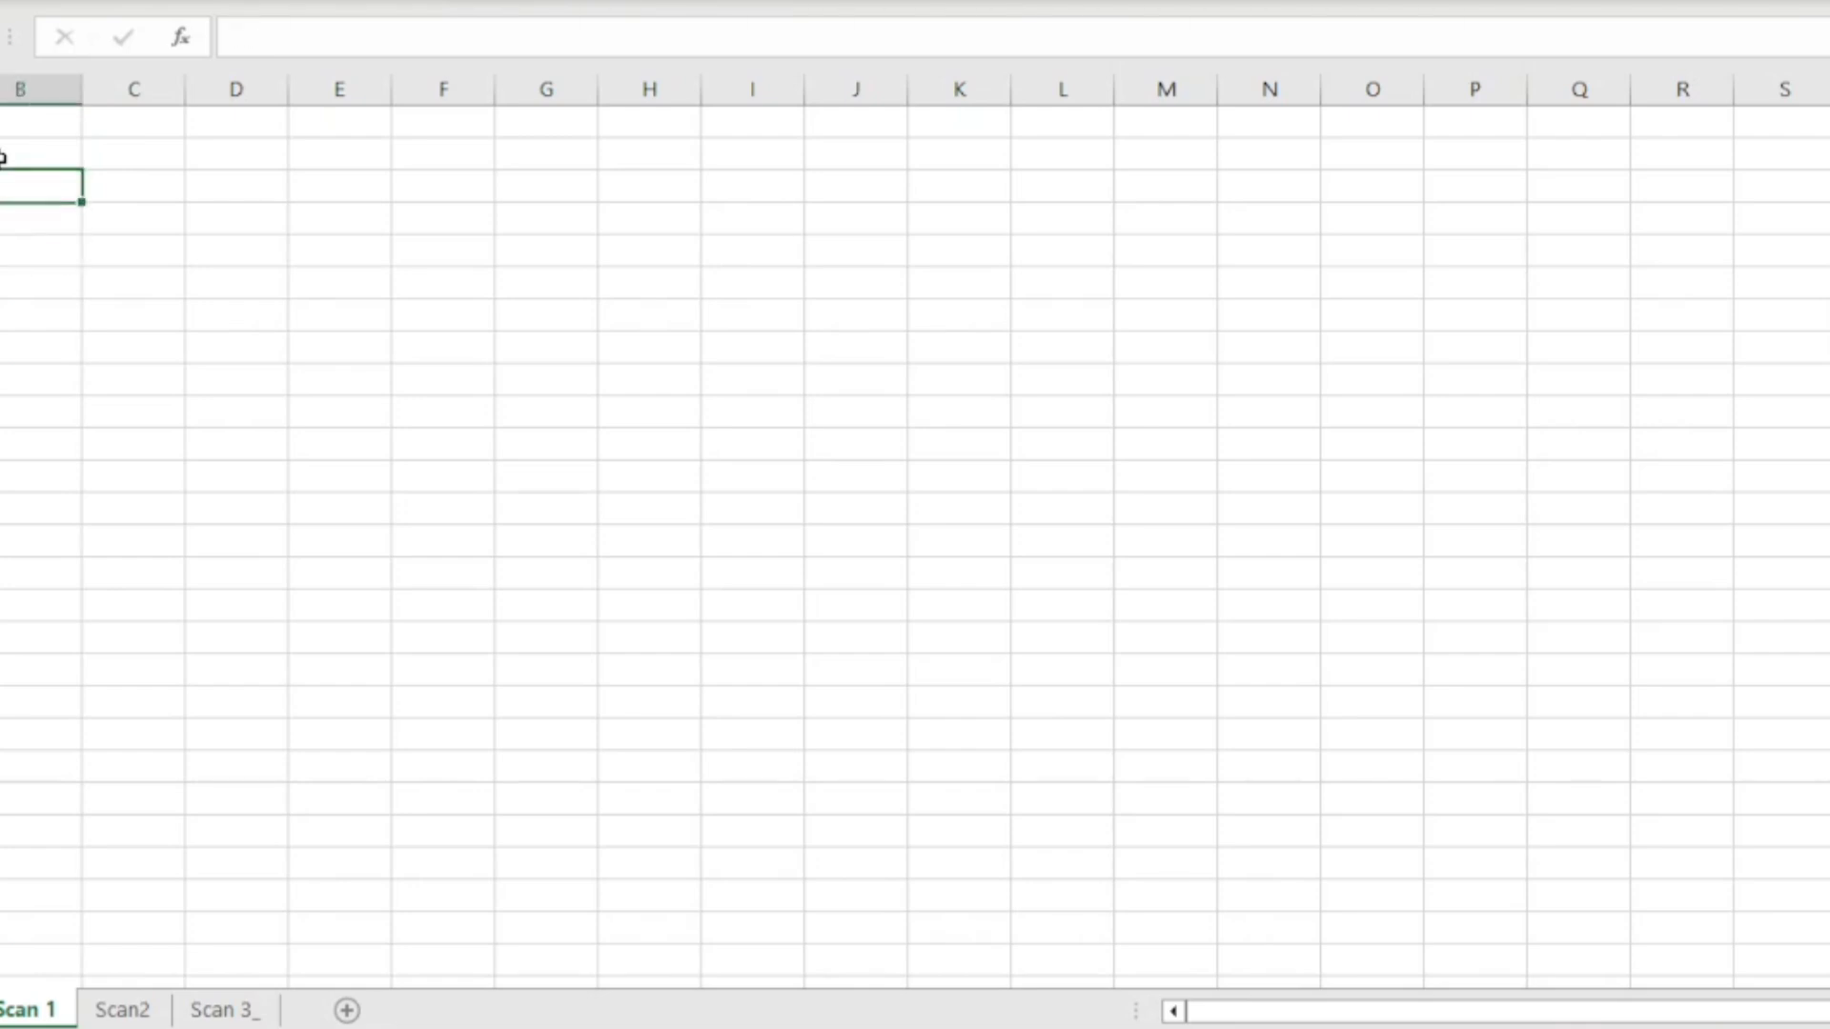
# - Enter the formula =B1&A2 in cell B2 of the Scan 1 sheet to build a running text concatenation
pyautogui.write('=')
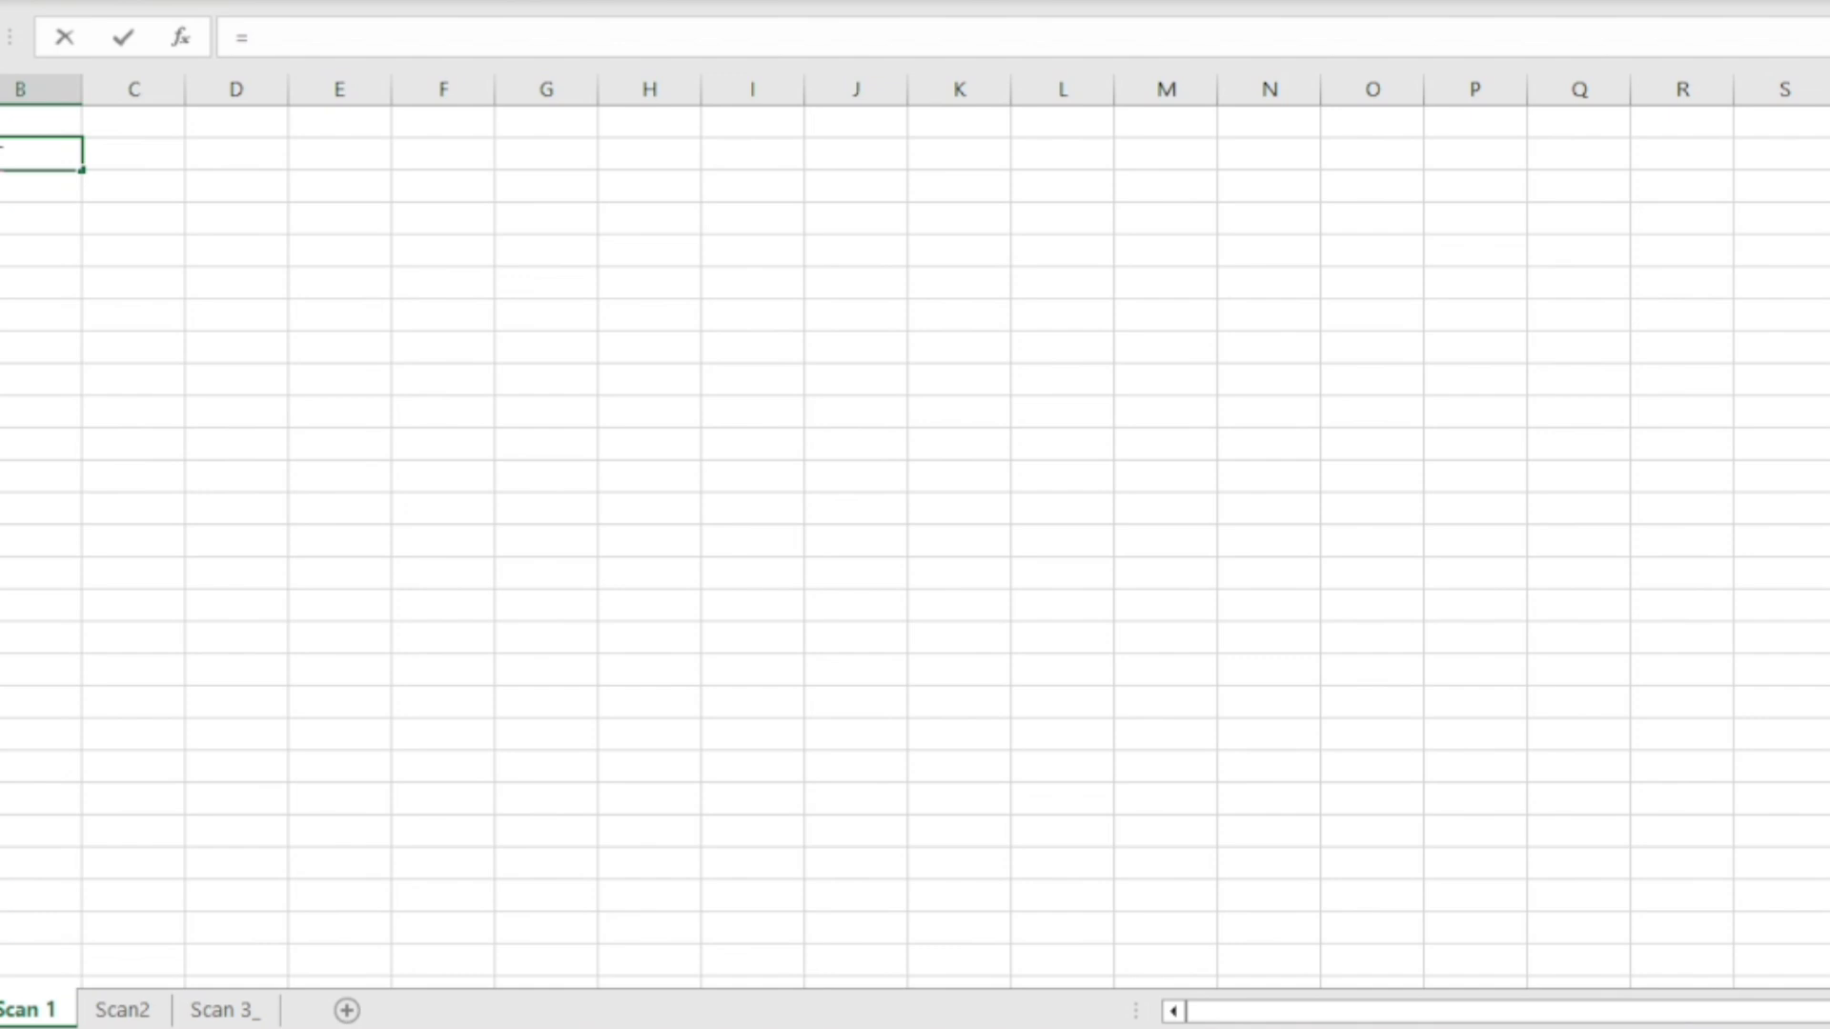
pyautogui.press('Up')
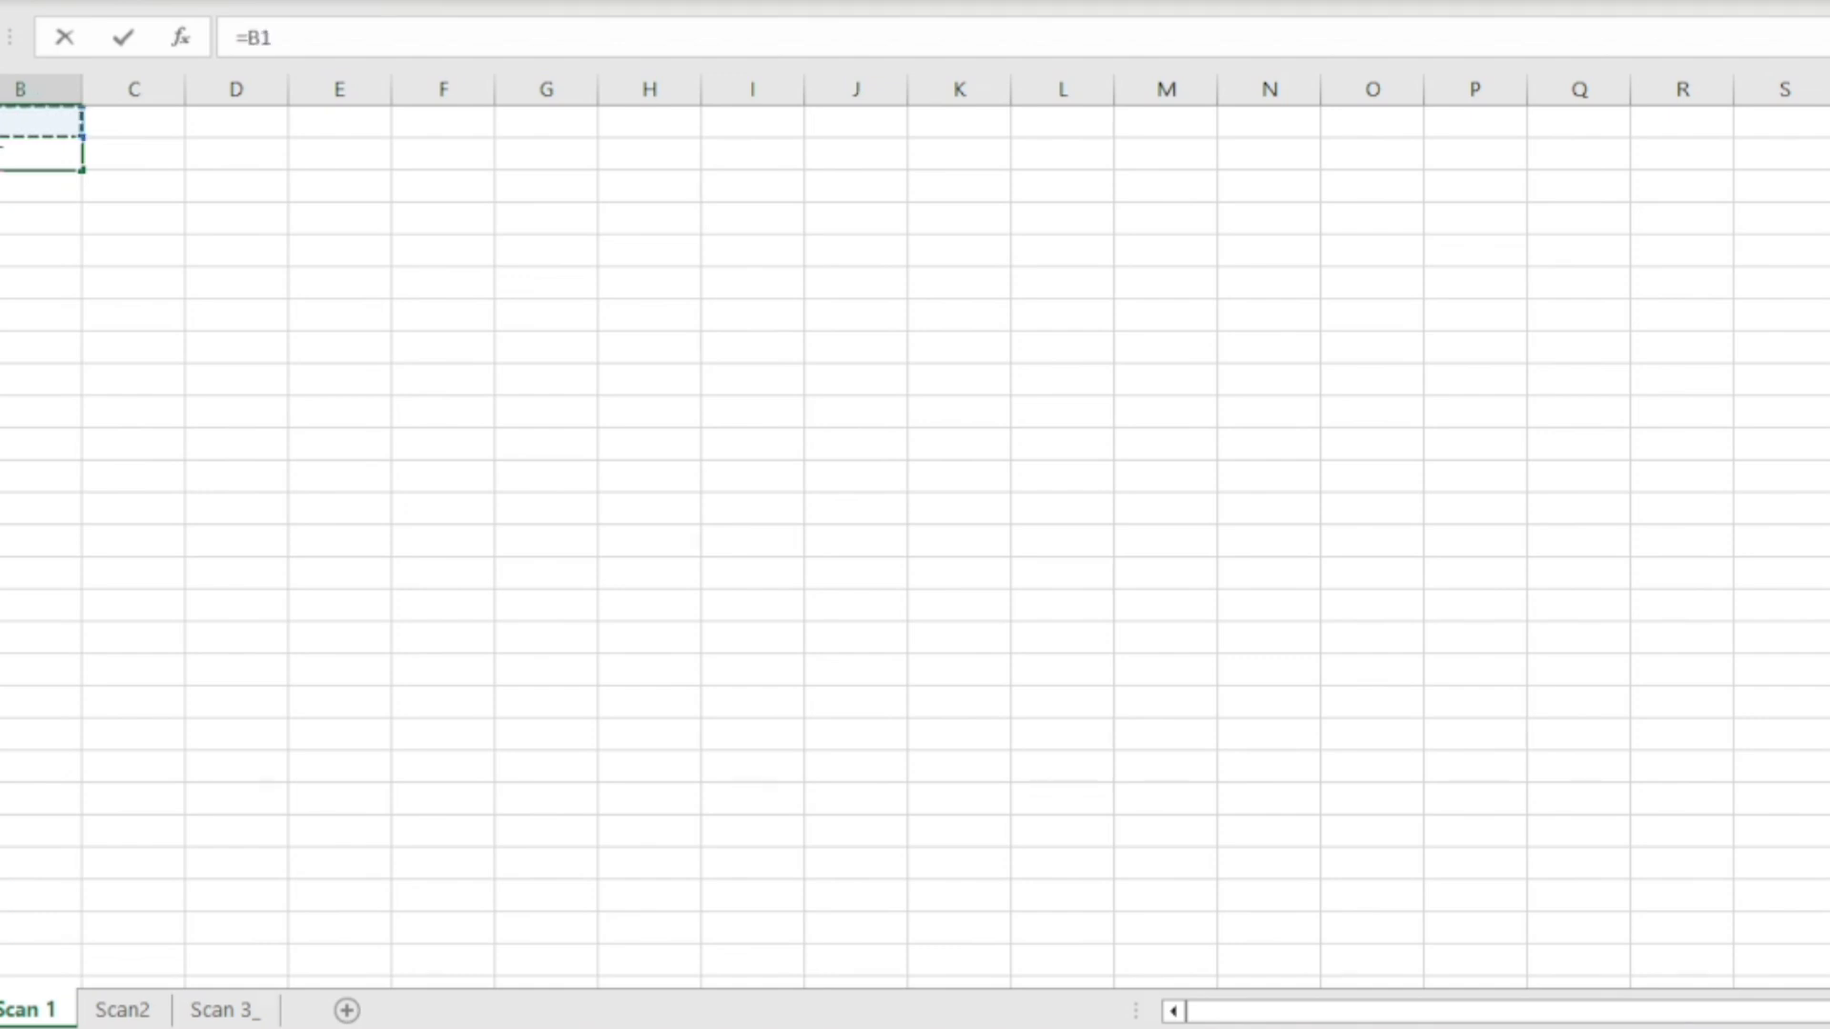
pyautogui.write('&')
pyautogui.press('Down')
pyautogui.press('Left')
pyautogui.press('Up')
pyautogui.press('Return')
# - Fill the concatenation formula down from B2 through B10 and check the references in the copied cells
pyautogui.press('Left')
pyautogui.hotkey('ctrl', 'Down')
pyautogui.press('Right')
pyautogui.hotkey('ctrl', 'shift', 'Up')
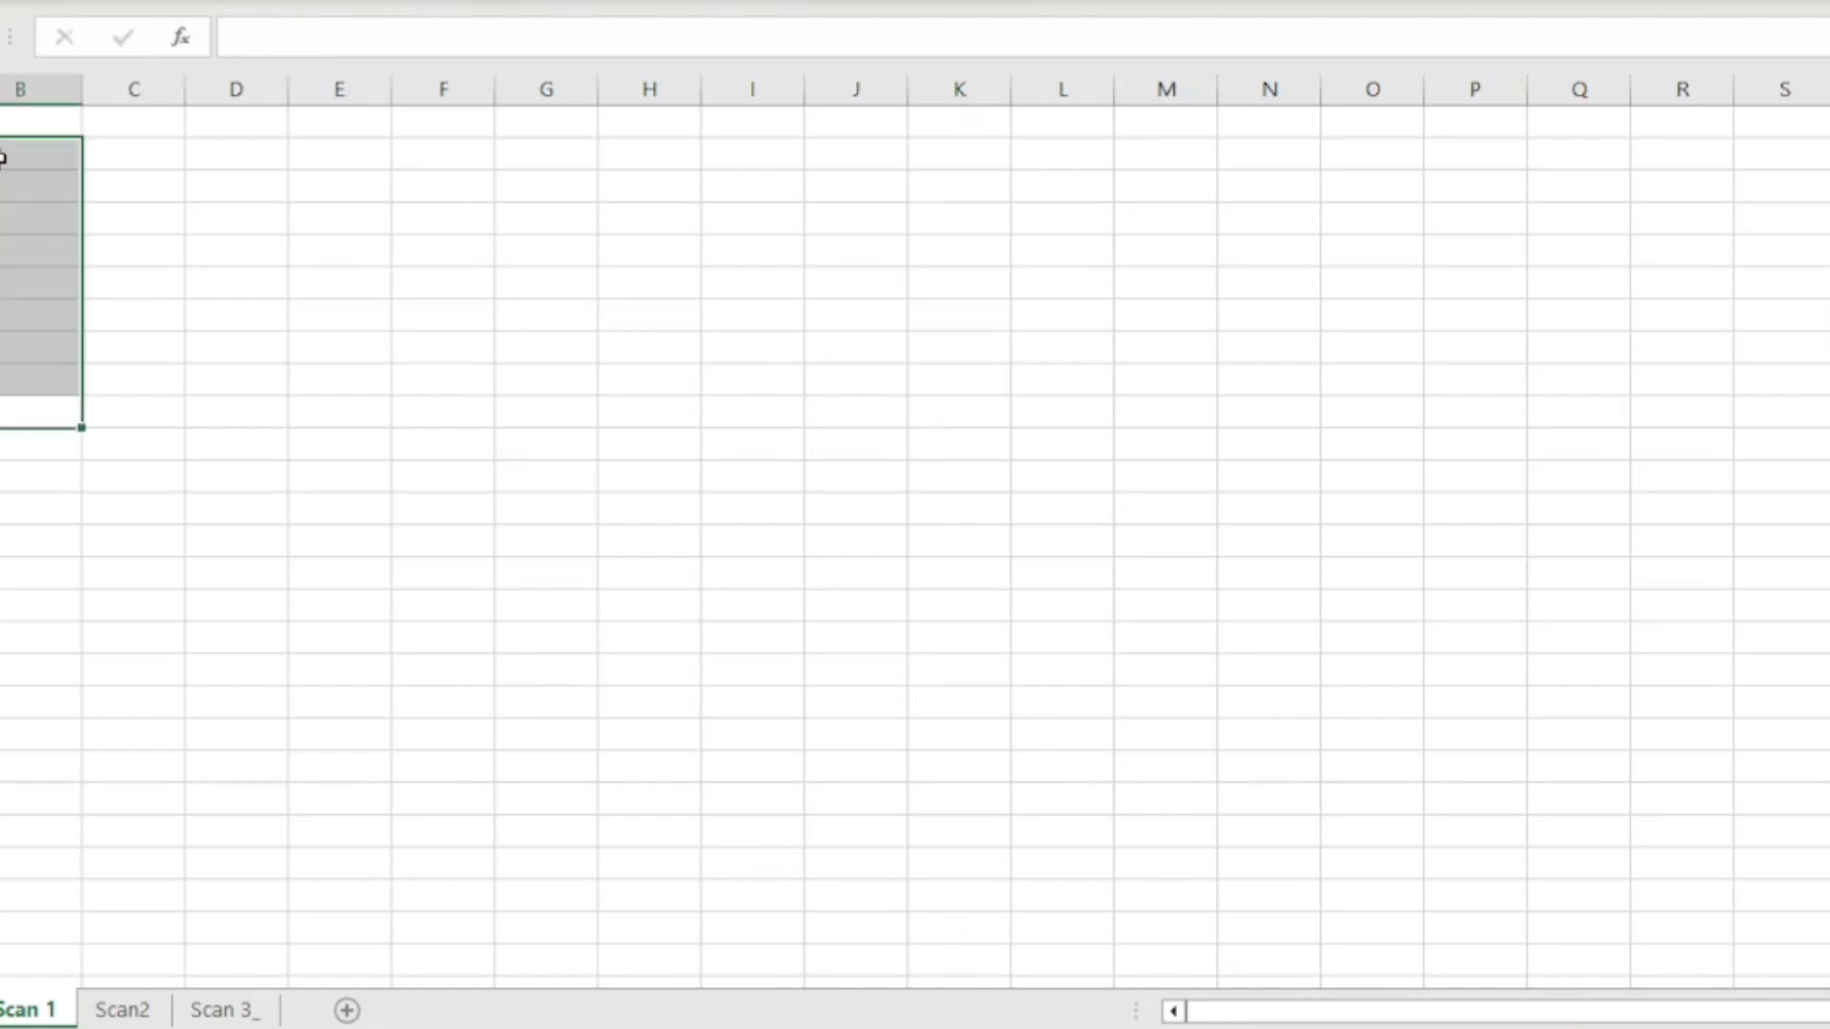
pyautogui.hotkey('ctrl', 'd')
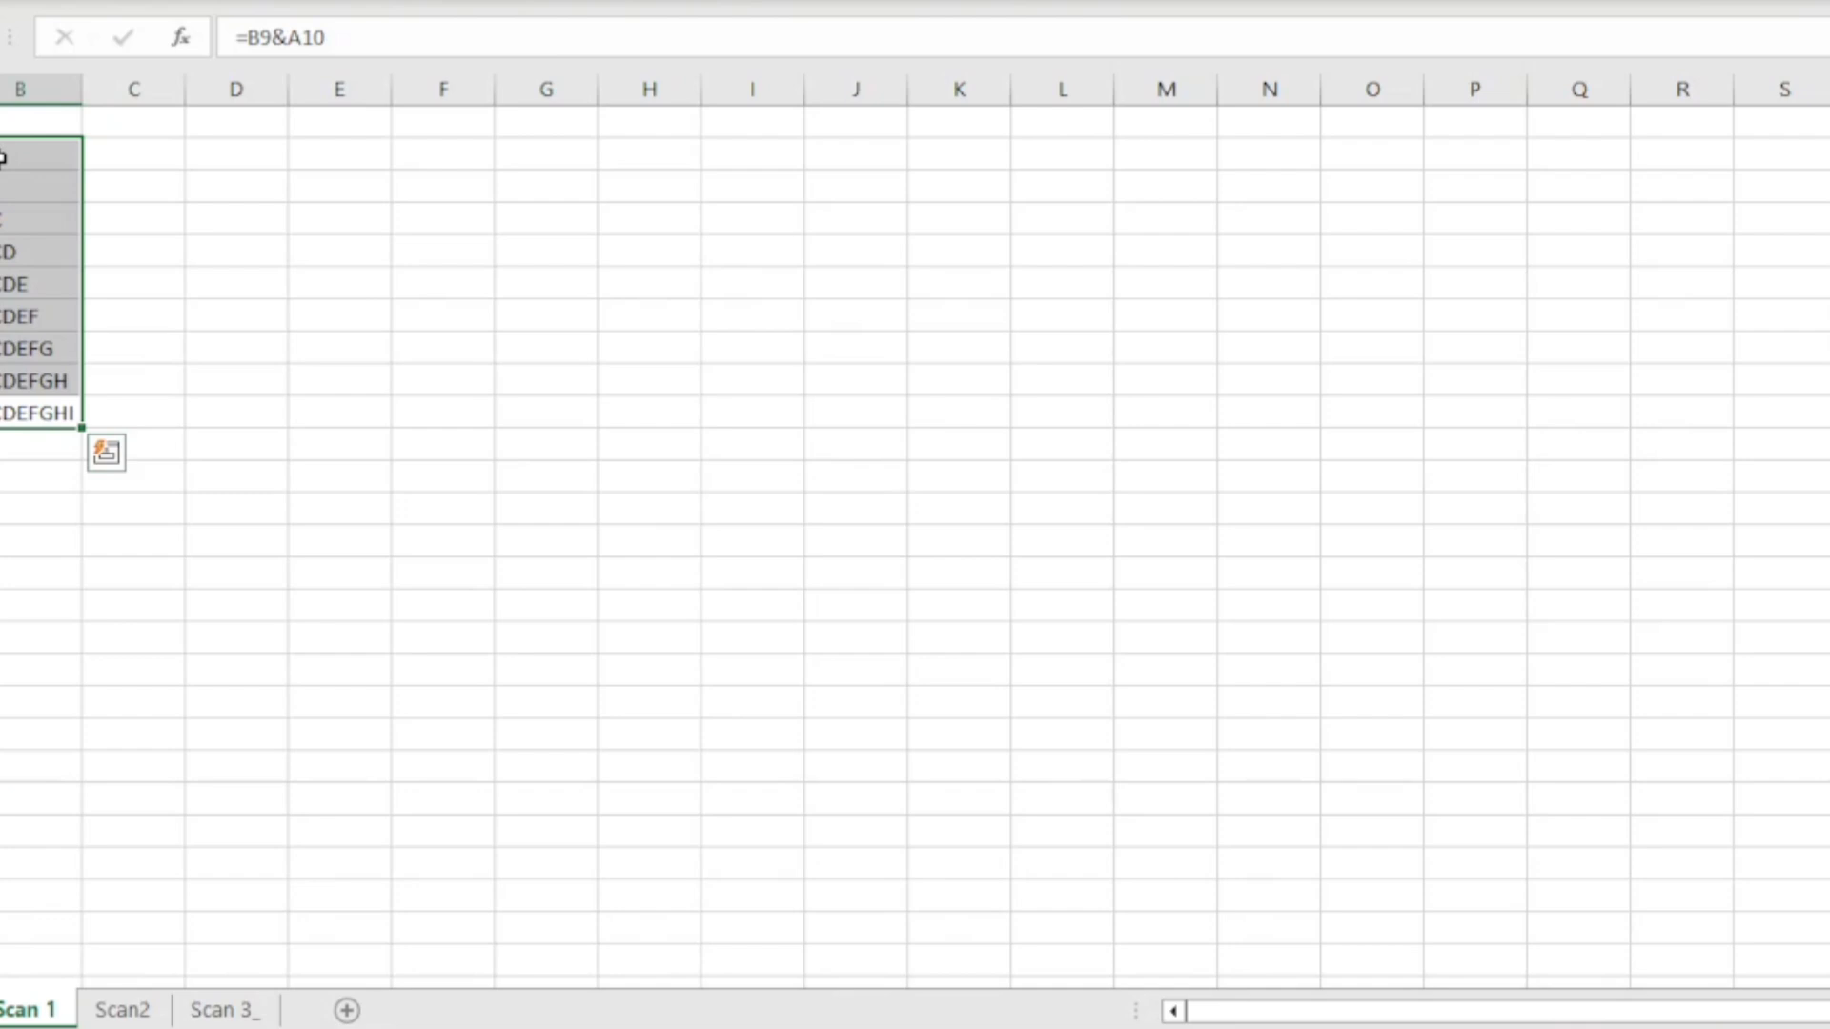
pyautogui.click(2, 185)
pyautogui.click(3, 218)
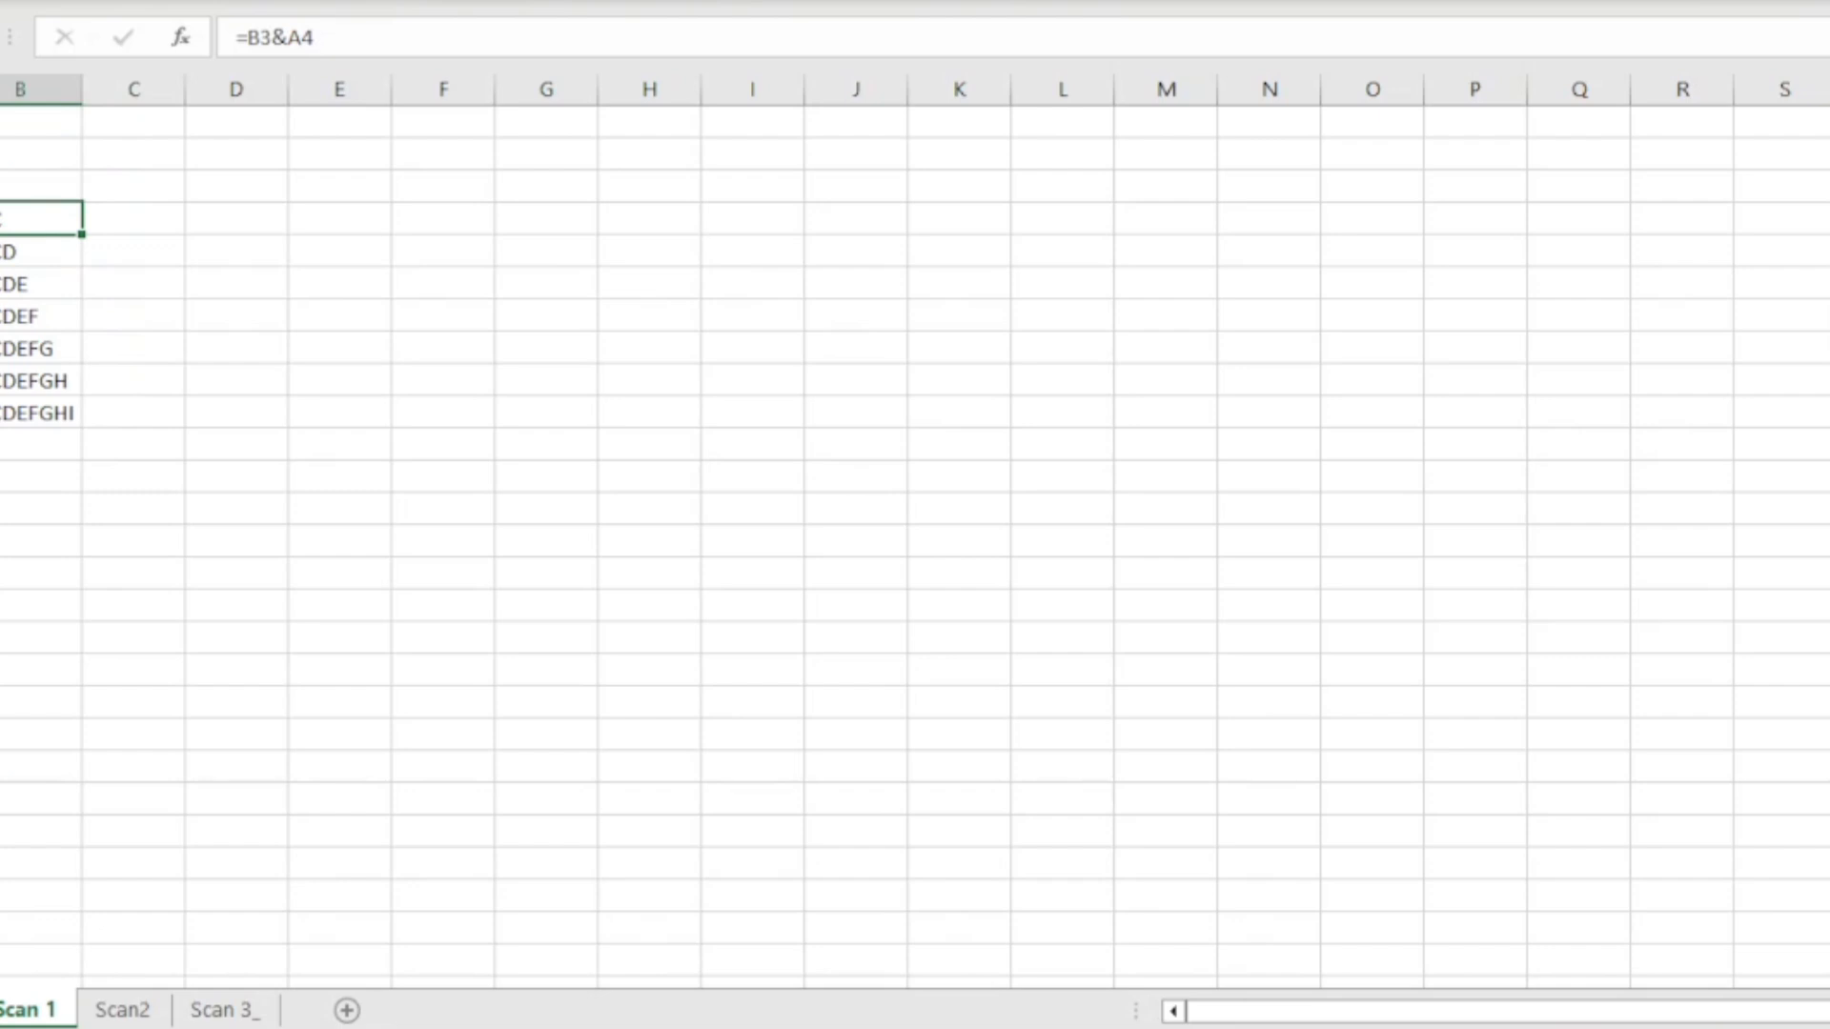
# - Begin a SCAN formula in C2 with an empty string as initial value and A2:A10 as the array
pyautogui.click(171, 156)
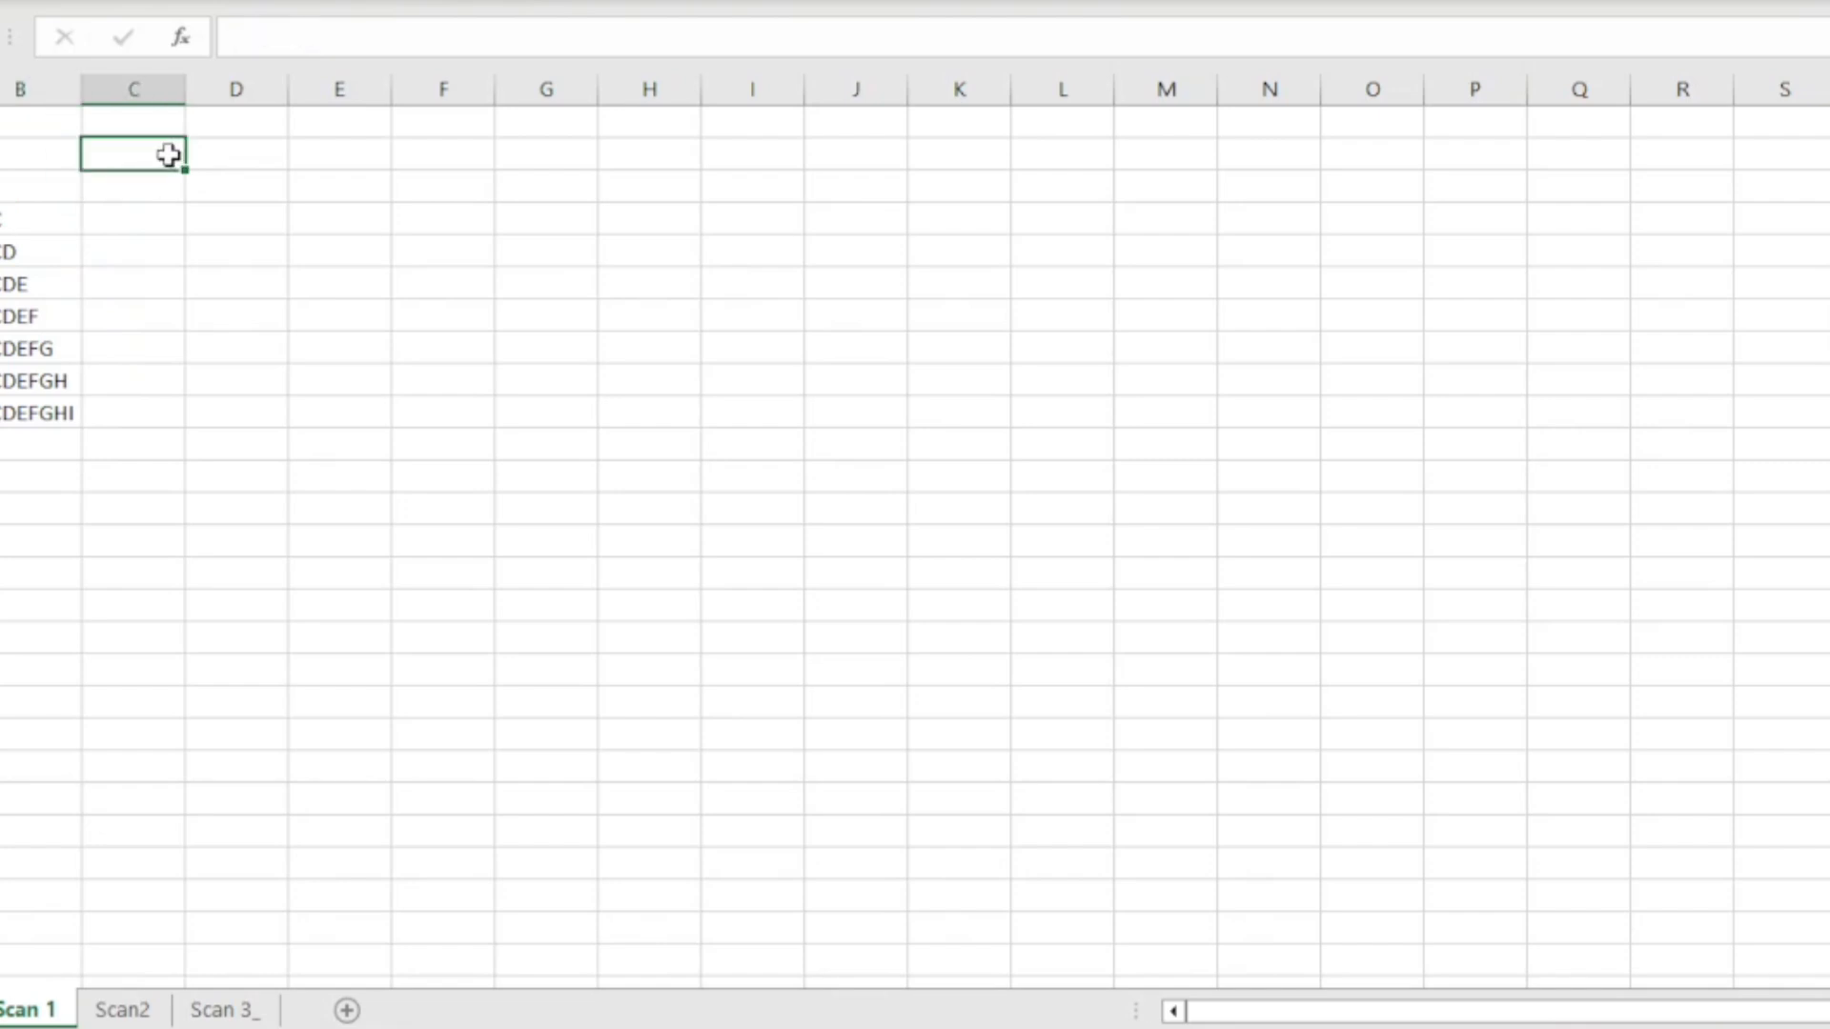
pyautogui.write('=sca')
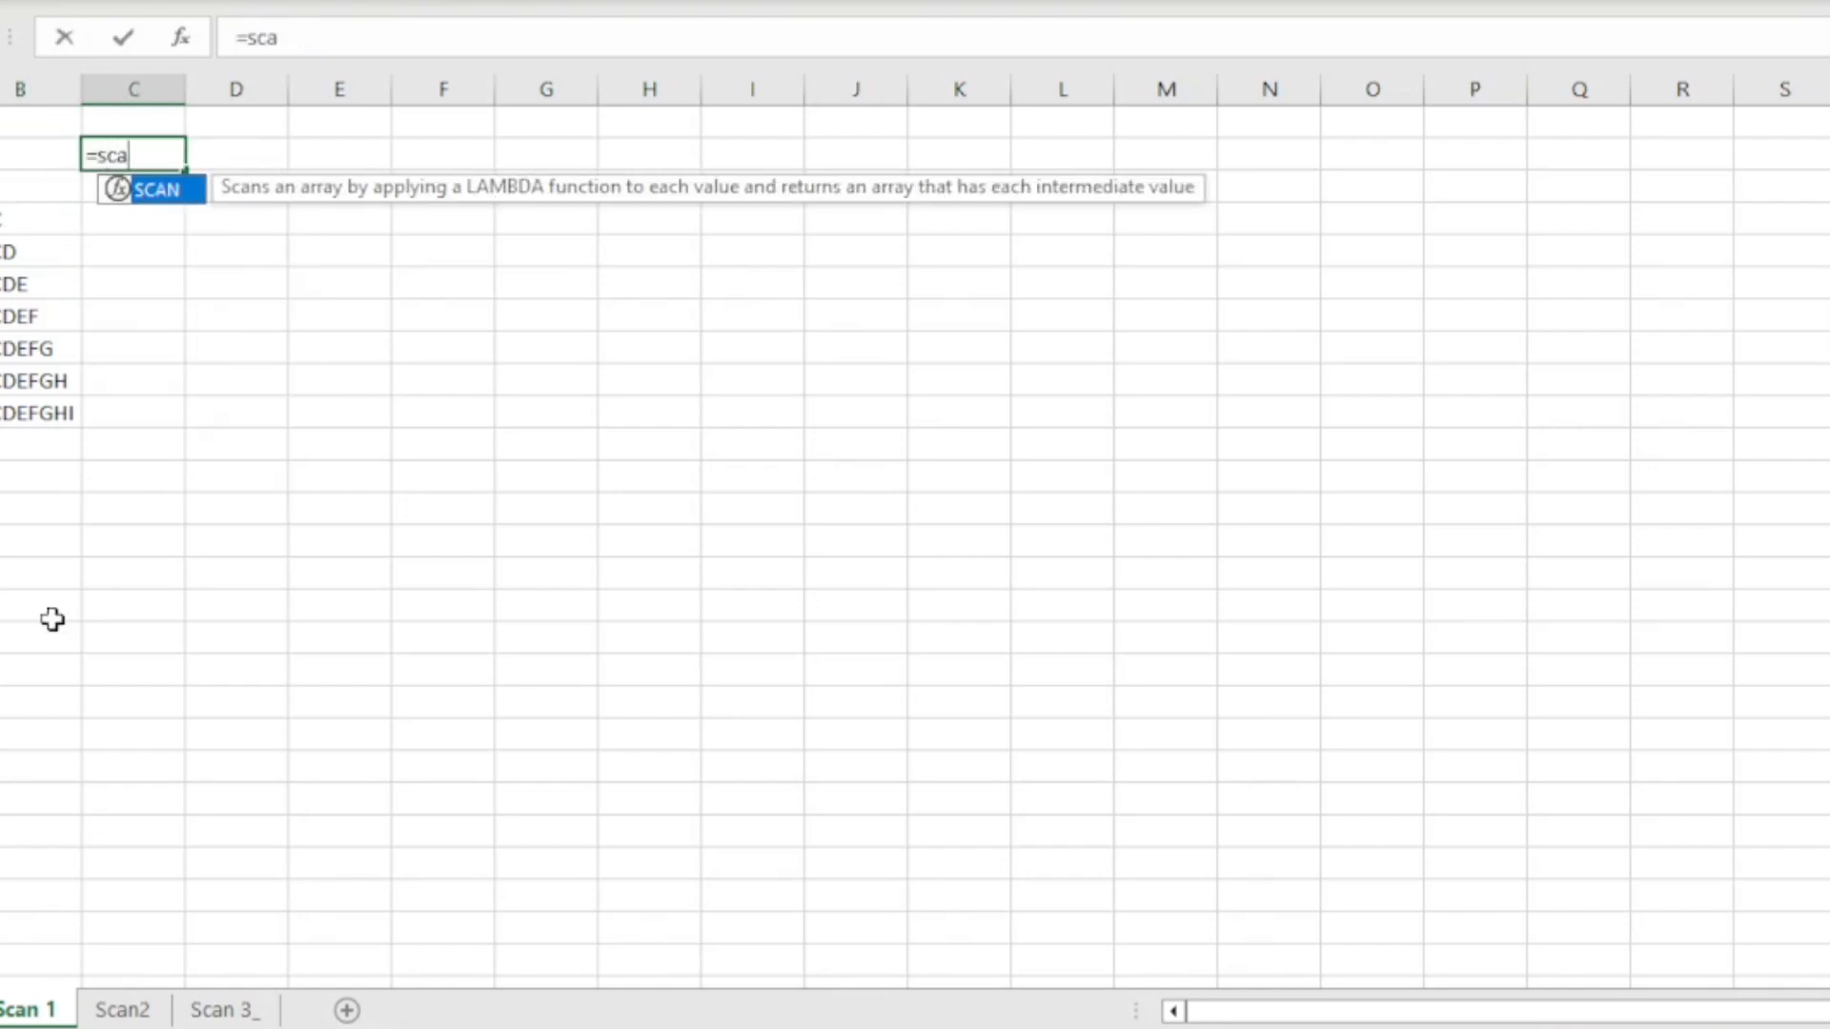
pyautogui.press('Tab')
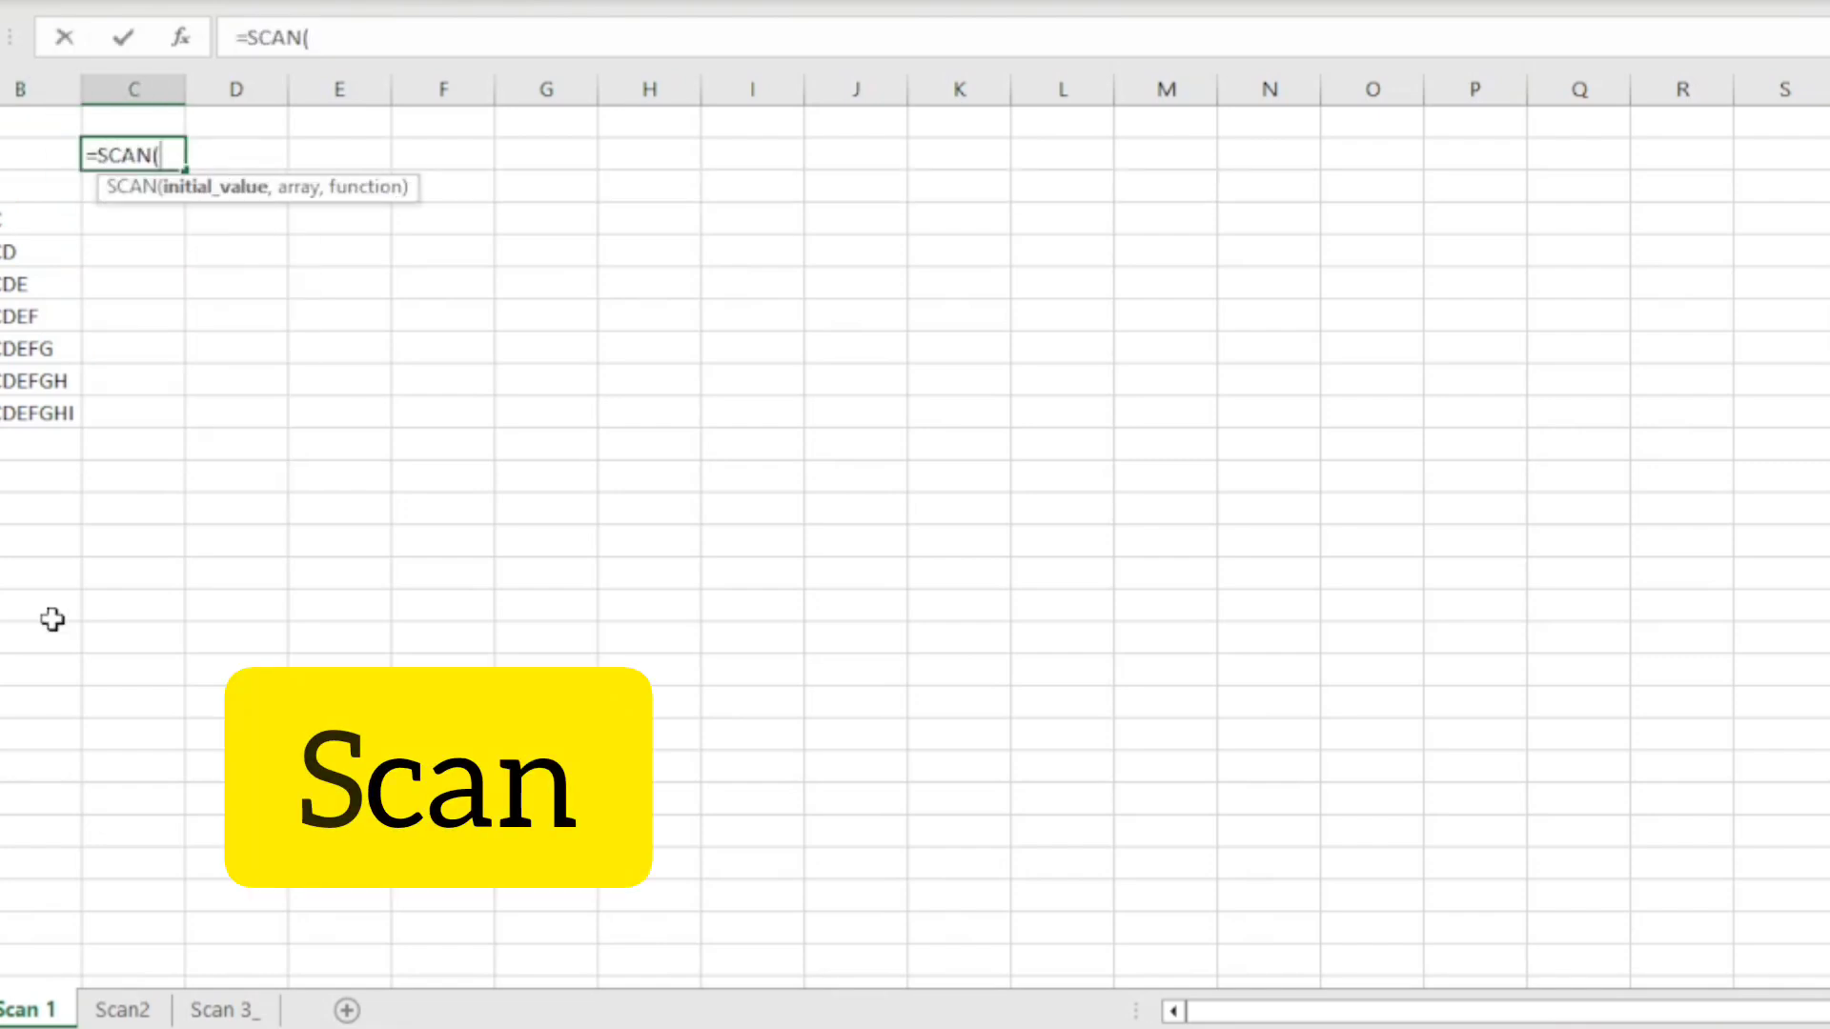
pyautogui.write('"",')
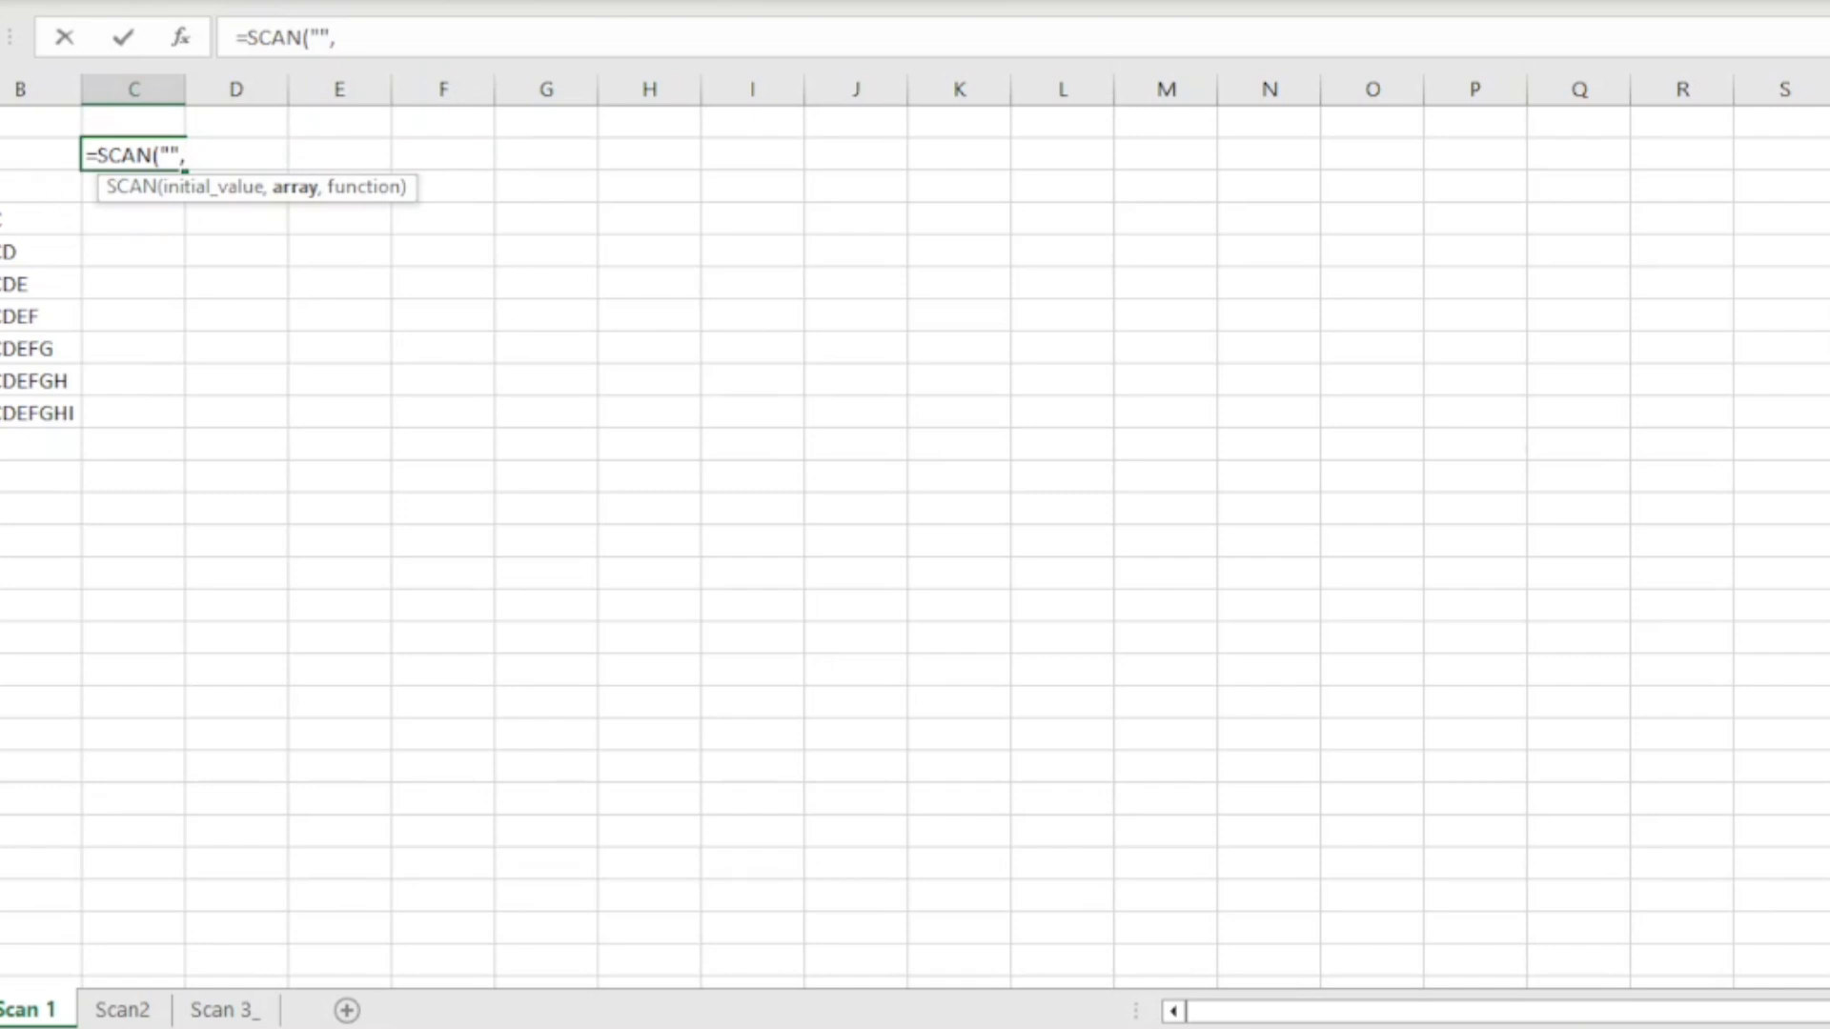
pyautogui.moveTo(2, 155); pyautogui.dragTo(2, 414)
pyautogui.write(',')
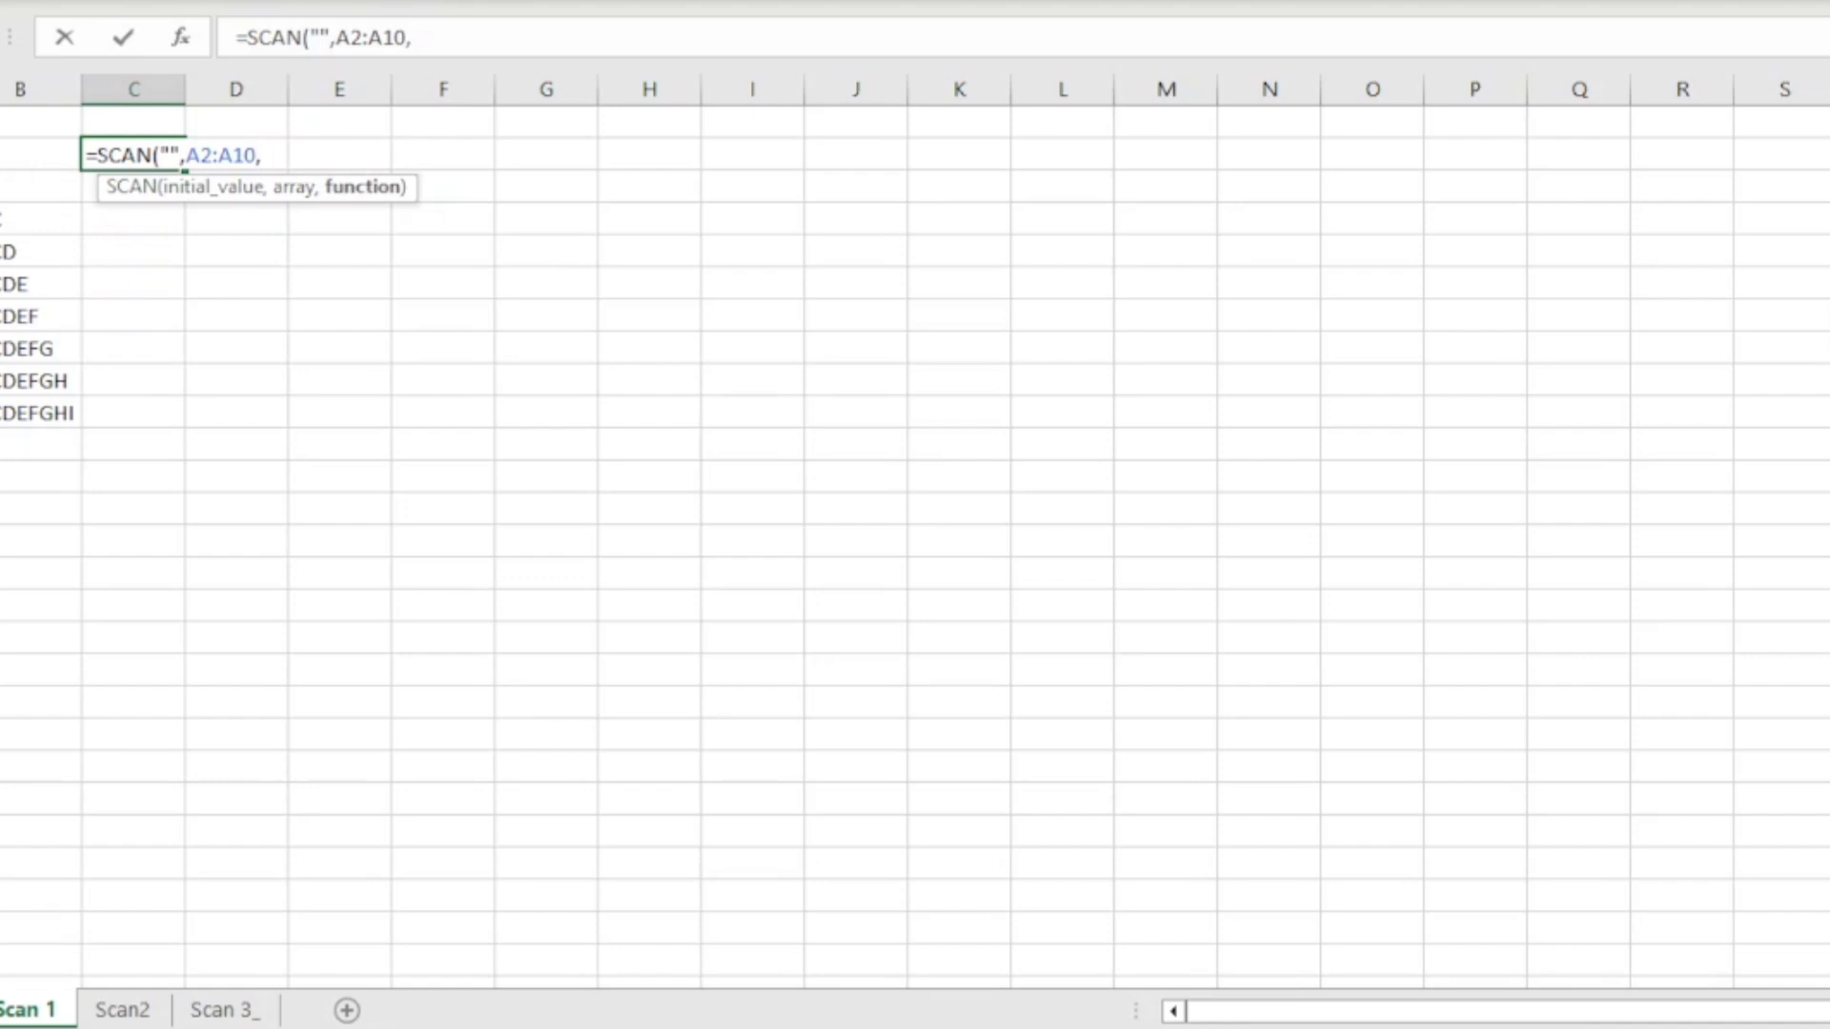
# - Complete the SCAN formula in C2 with LAMBDA(x,y,x&y) and autofit column C to its contents
pyautogui.write('la')
pyautogui.press('Tab')
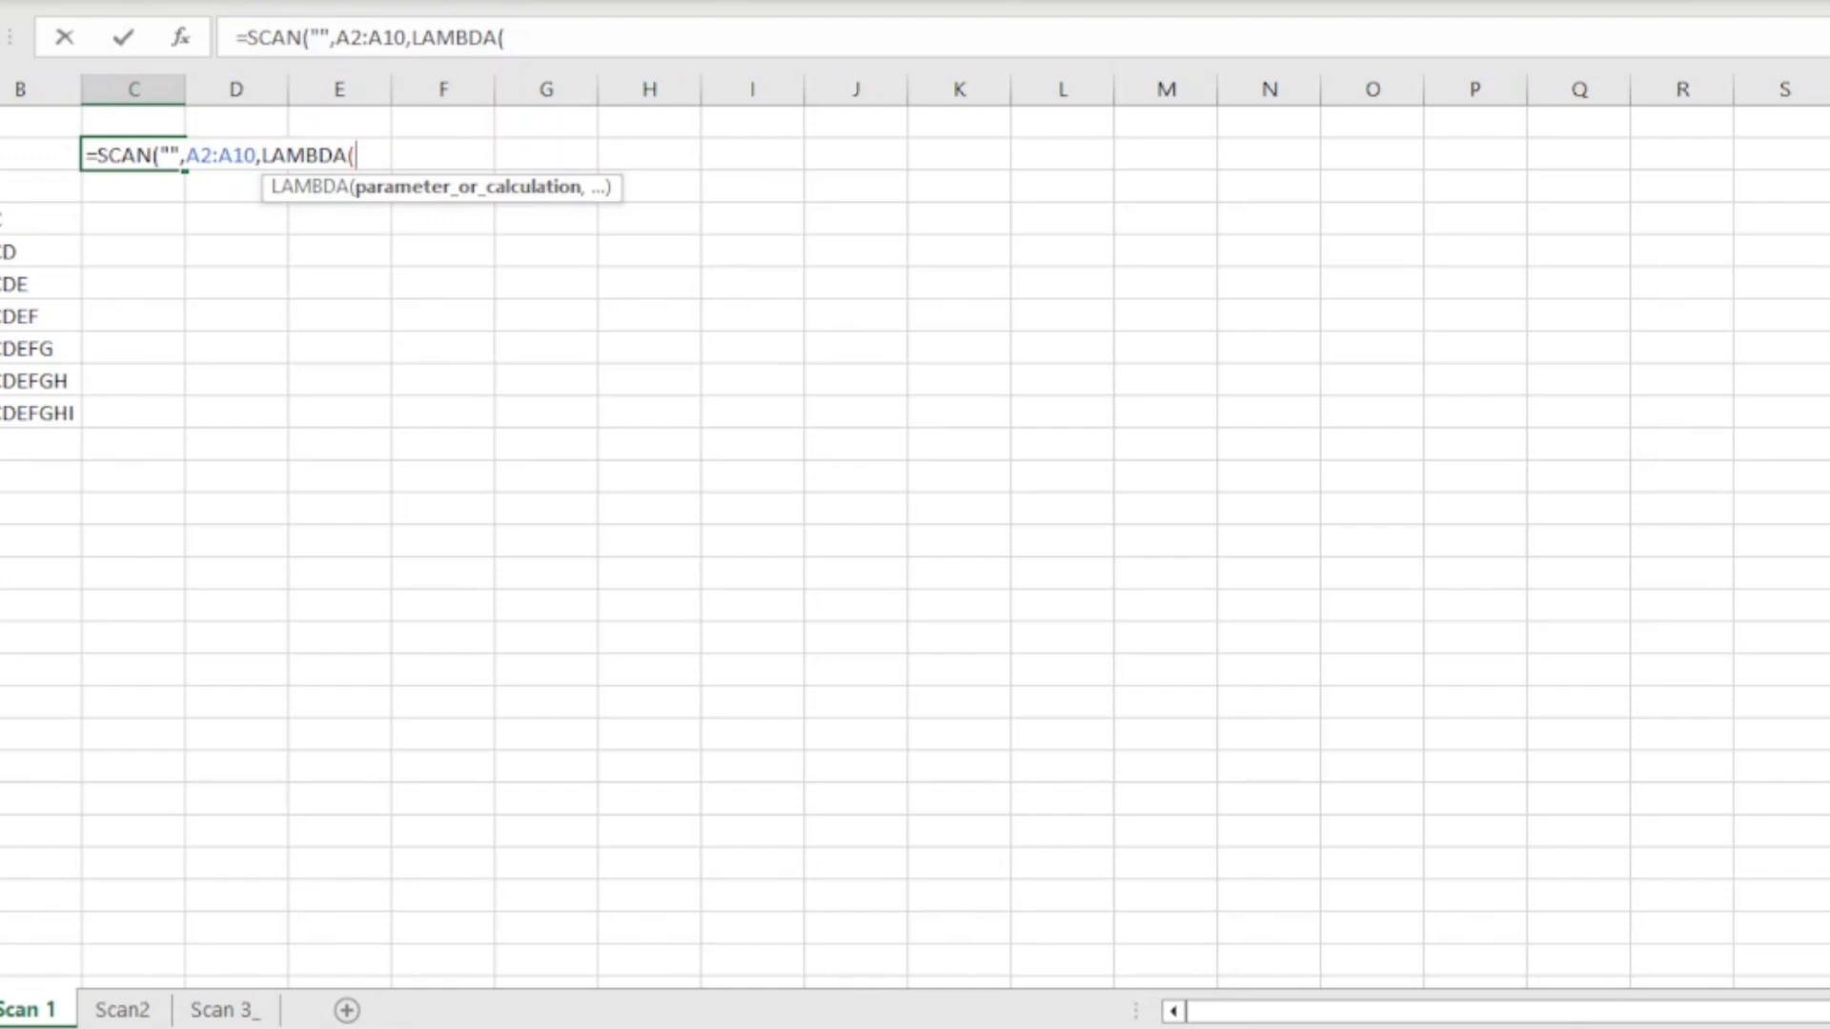
pyautogui.write('x,y')
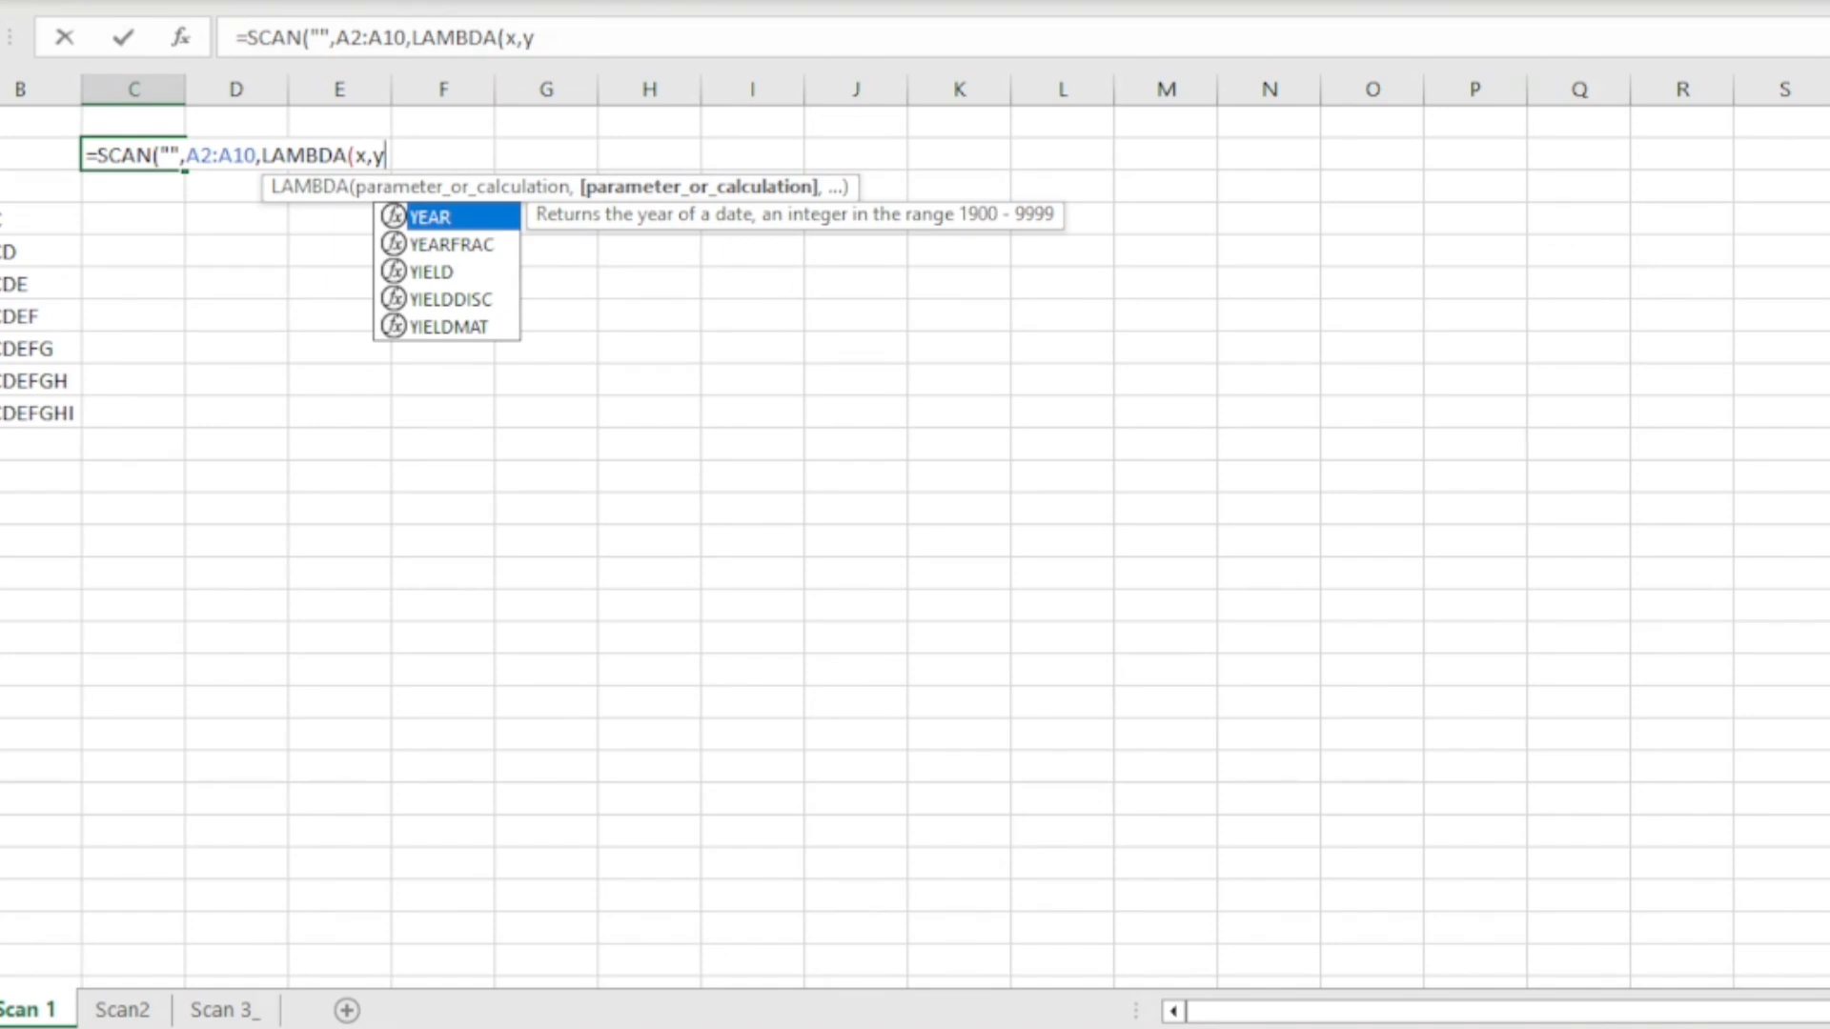
pyautogui.write(',')
pyautogui.write('x')
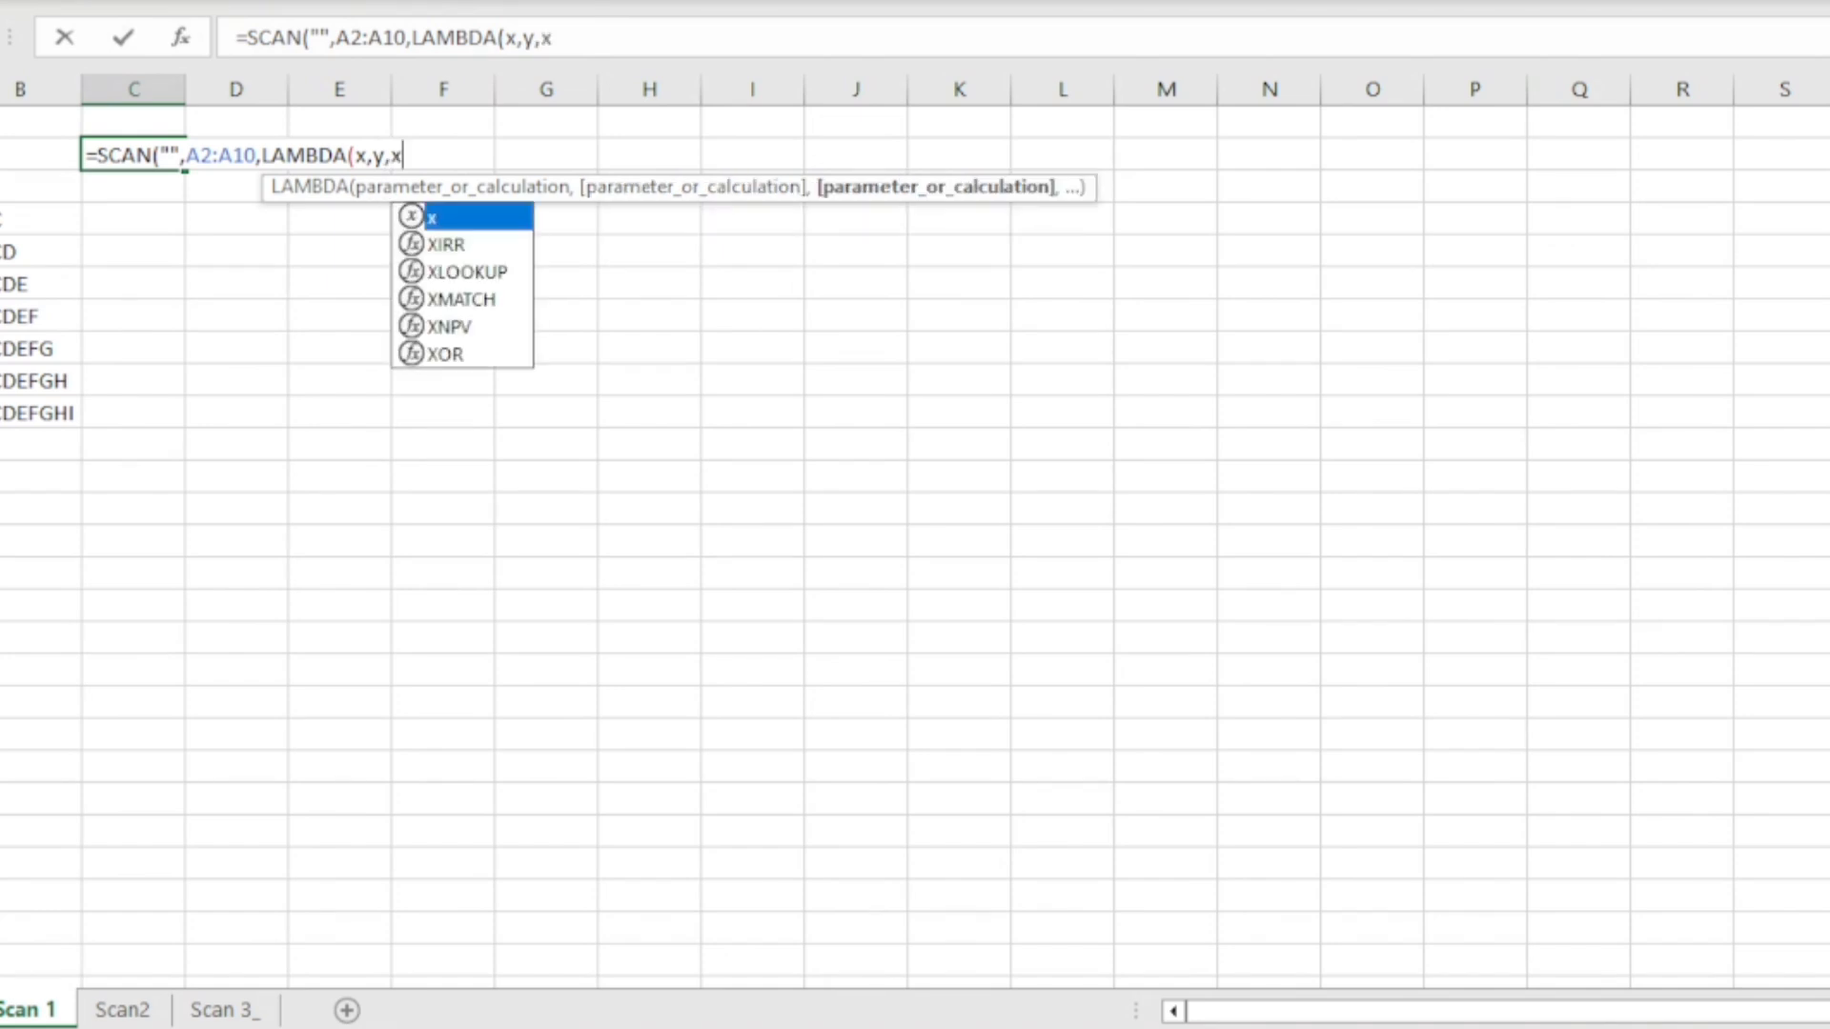
pyautogui.write('&y')
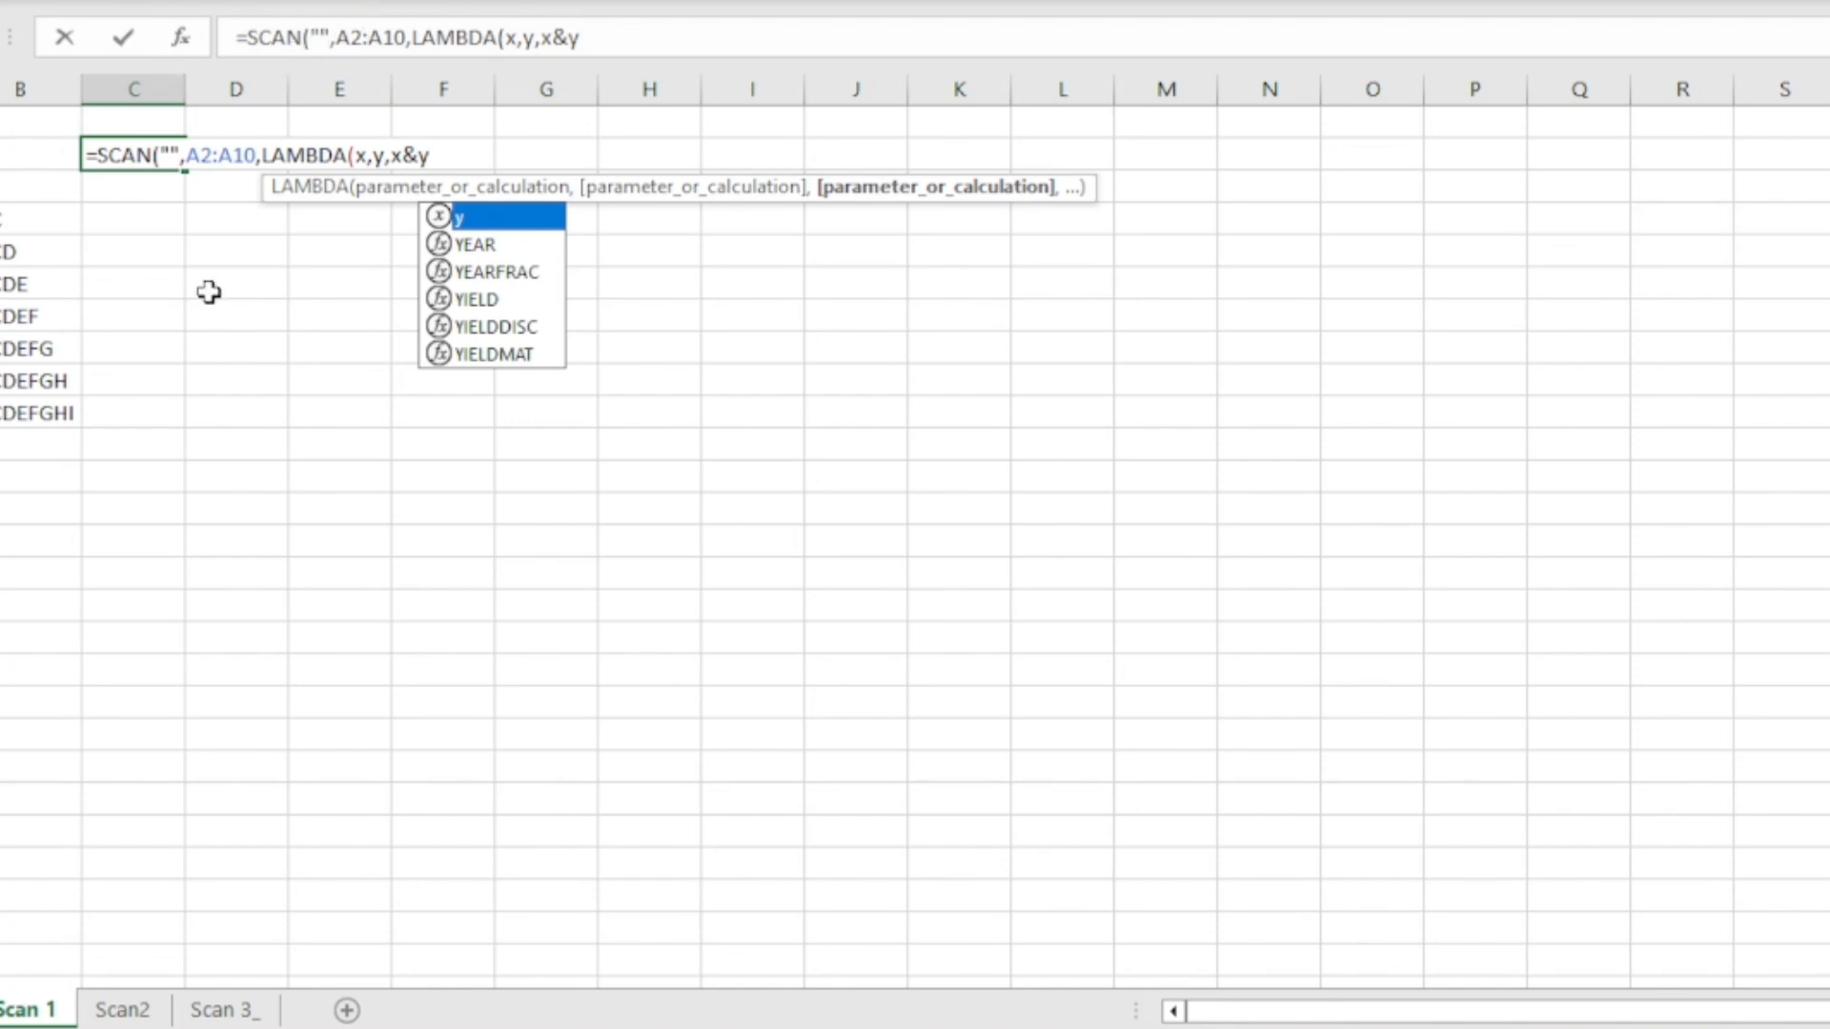
pyautogui.click(607, 48)
pyautogui.write('))')
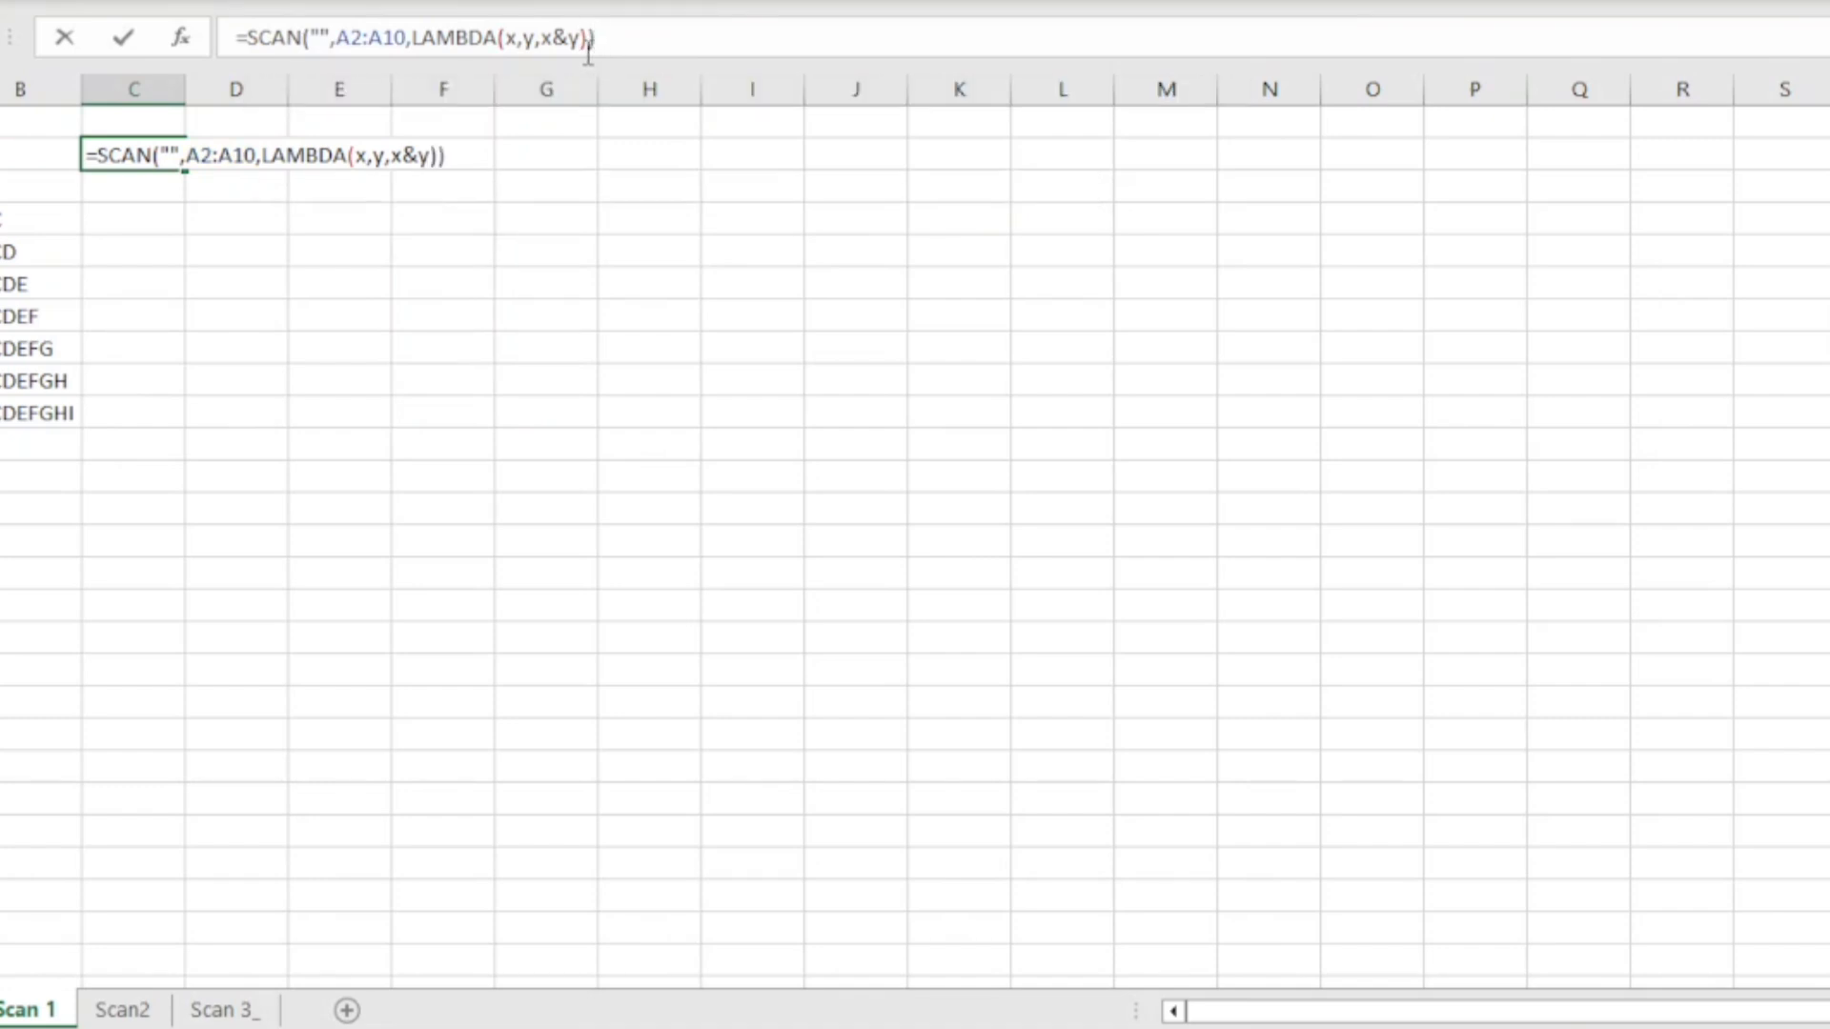
pyautogui.press('Return')
pyautogui.doubleClick(185, 89)
# - Compare the cell-by-cell formulas in column B with the spilled SCAN formula in column C
pyautogui.click(43, 187)
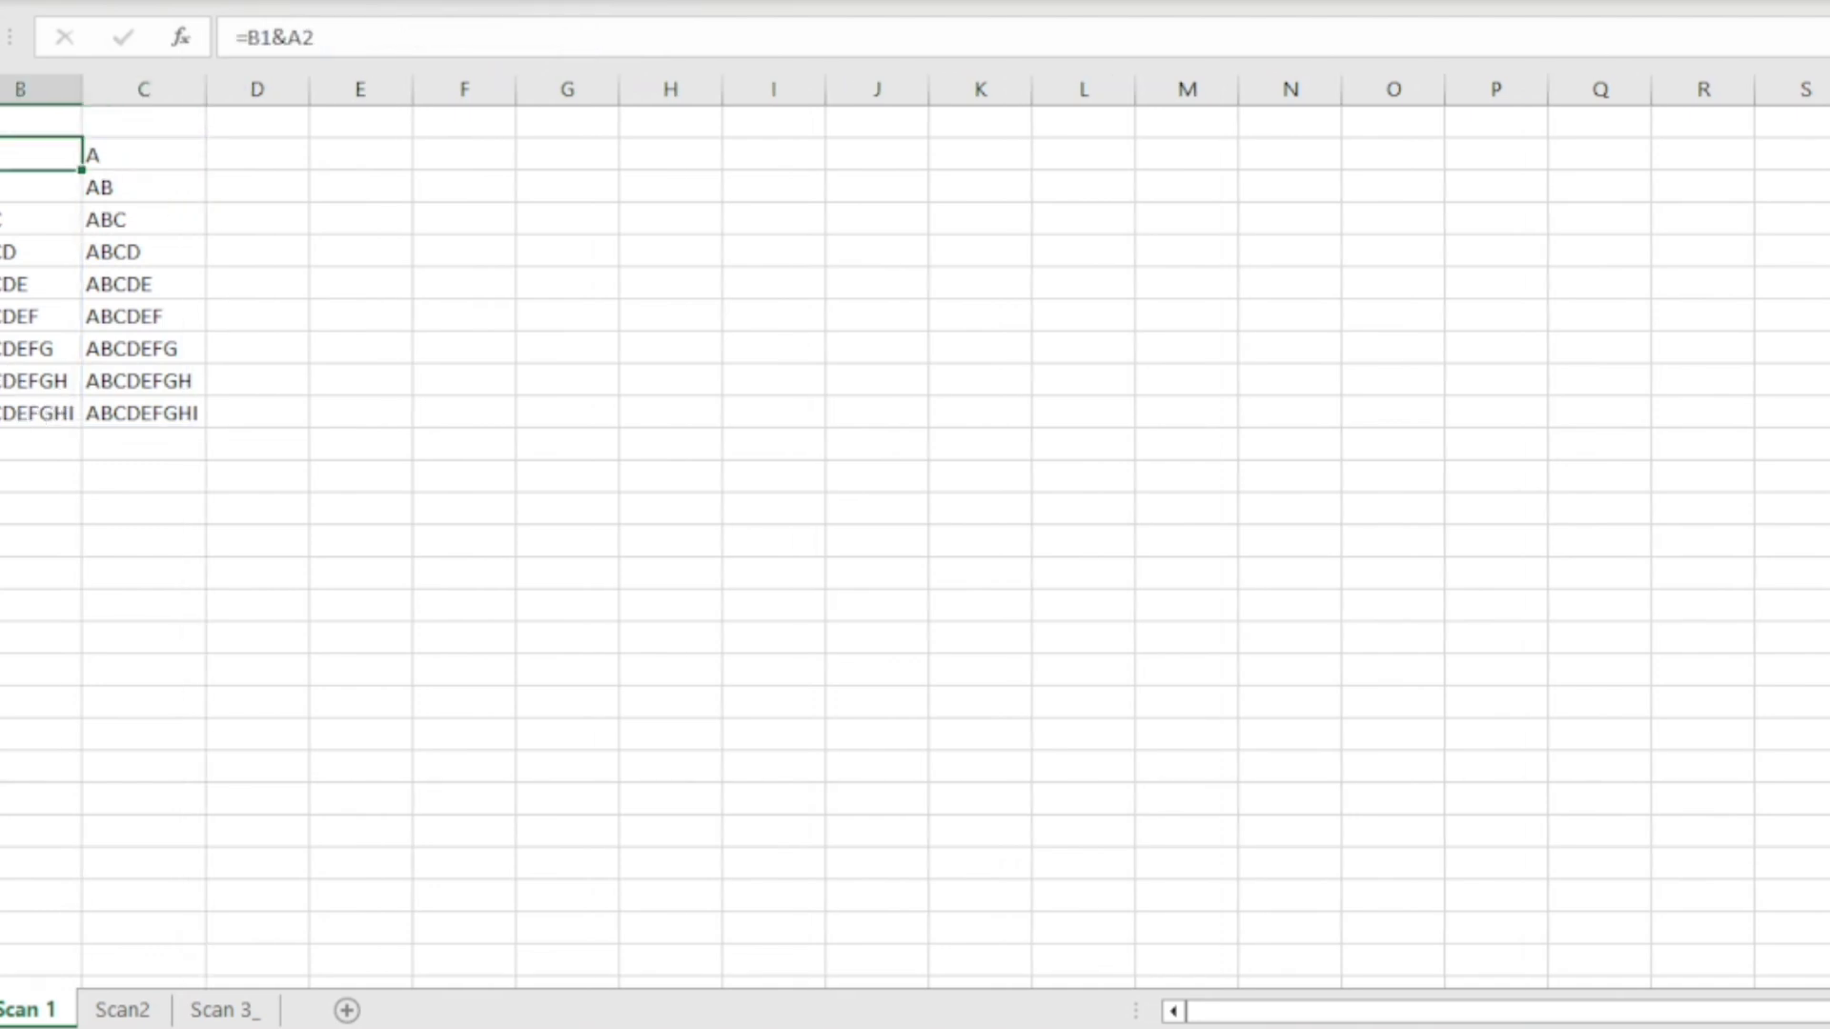
pyautogui.doubleClick(81, 202)
pyautogui.click(142, 158)
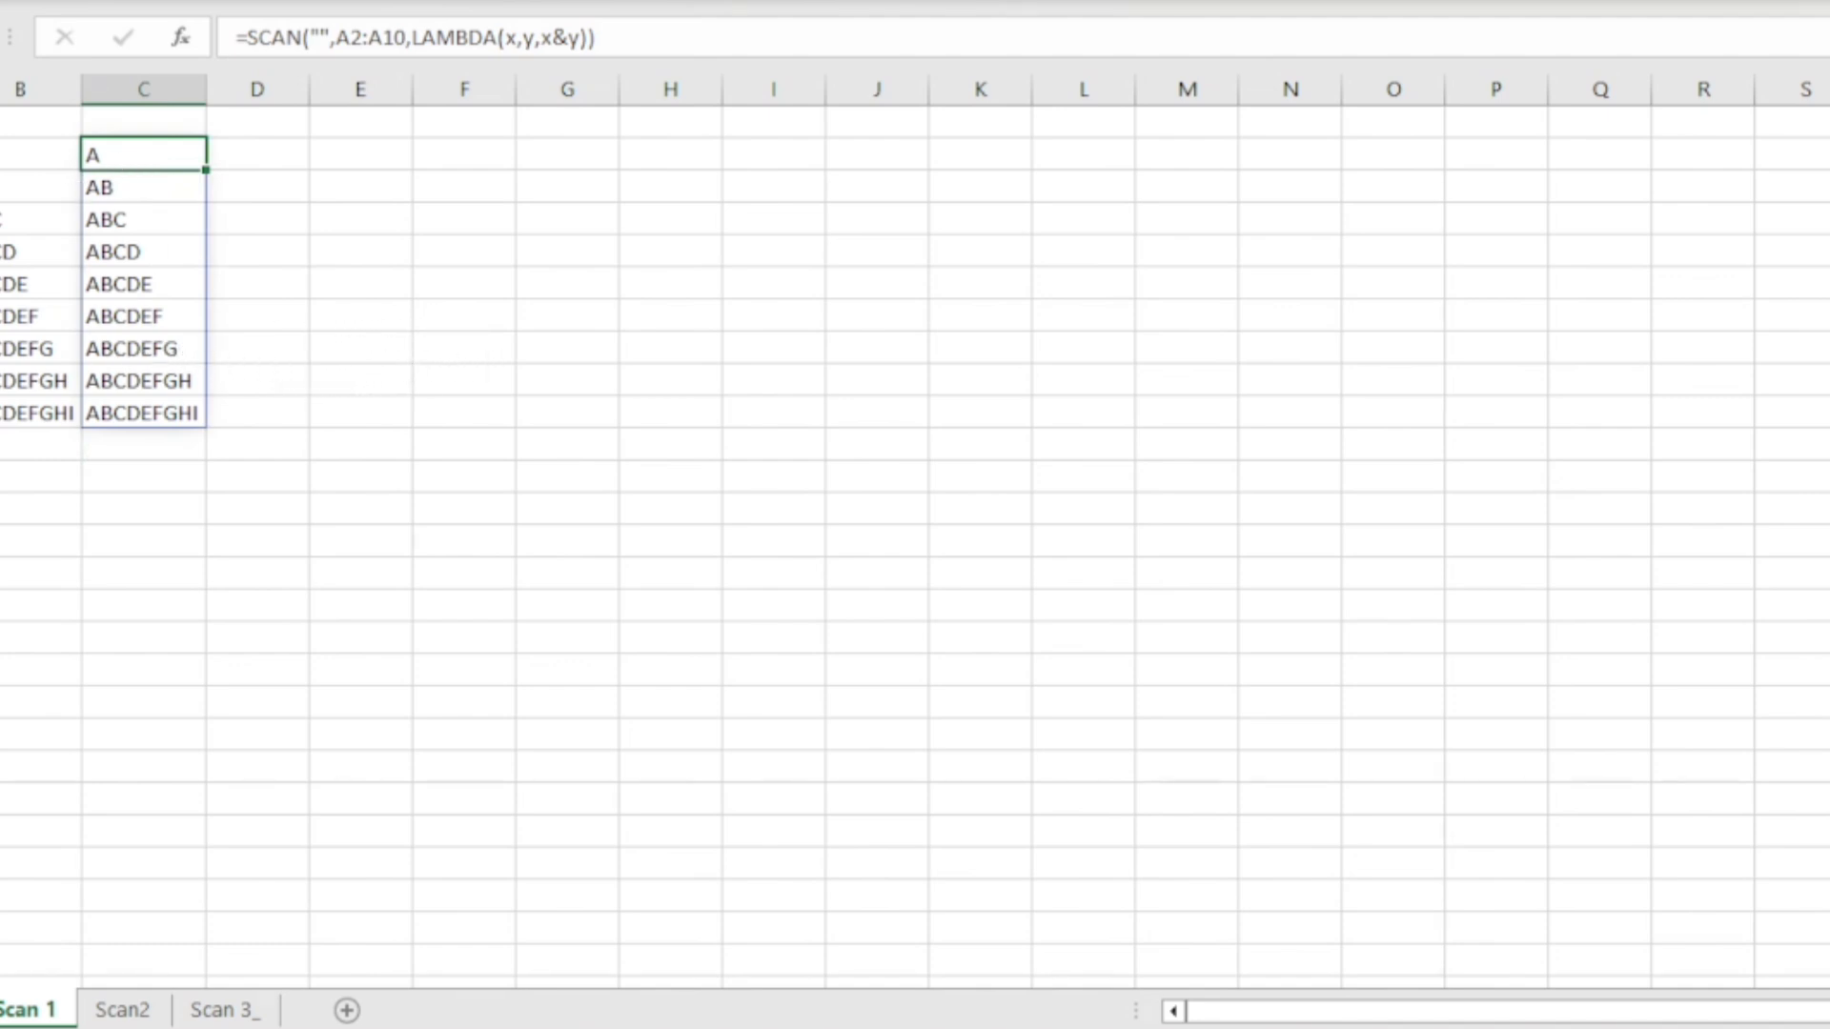
pyautogui.click(151, 187)
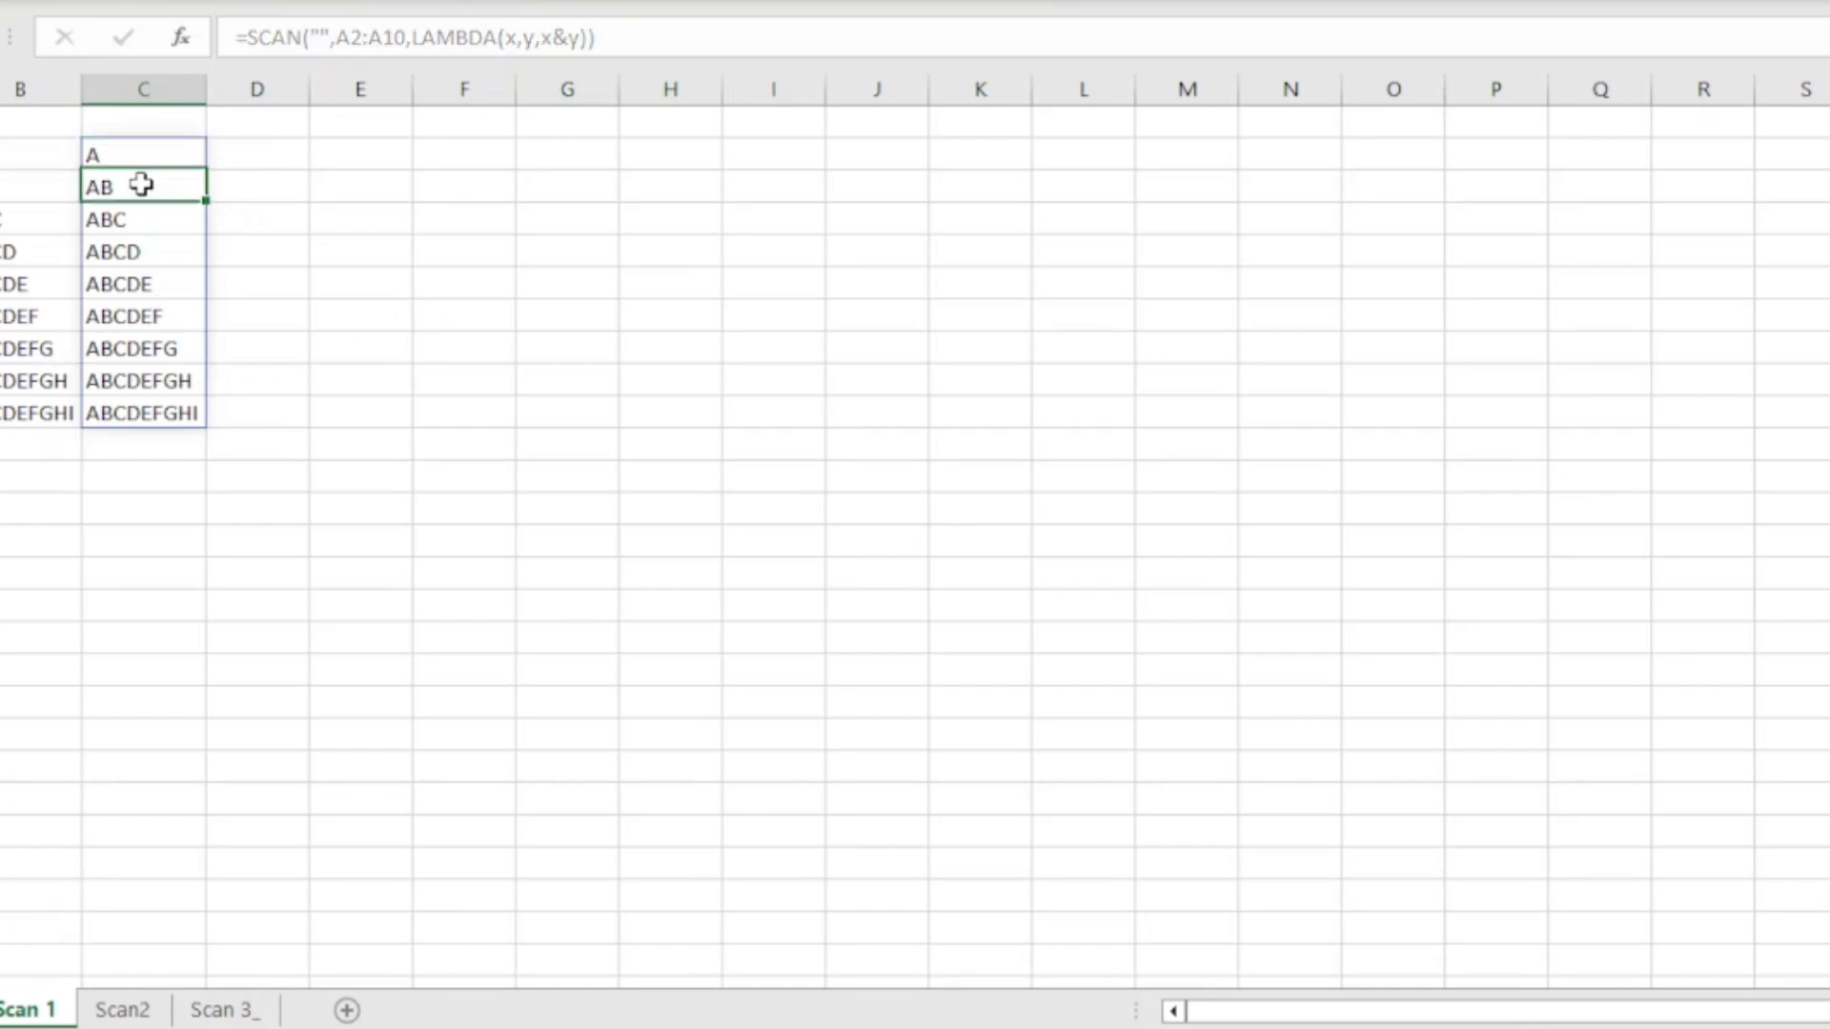
pyautogui.click(127, 255)
pyautogui.click(126, 190)
pyautogui.click(131, 217)
pyautogui.click(134, 313)
pyautogui.click(134, 159)
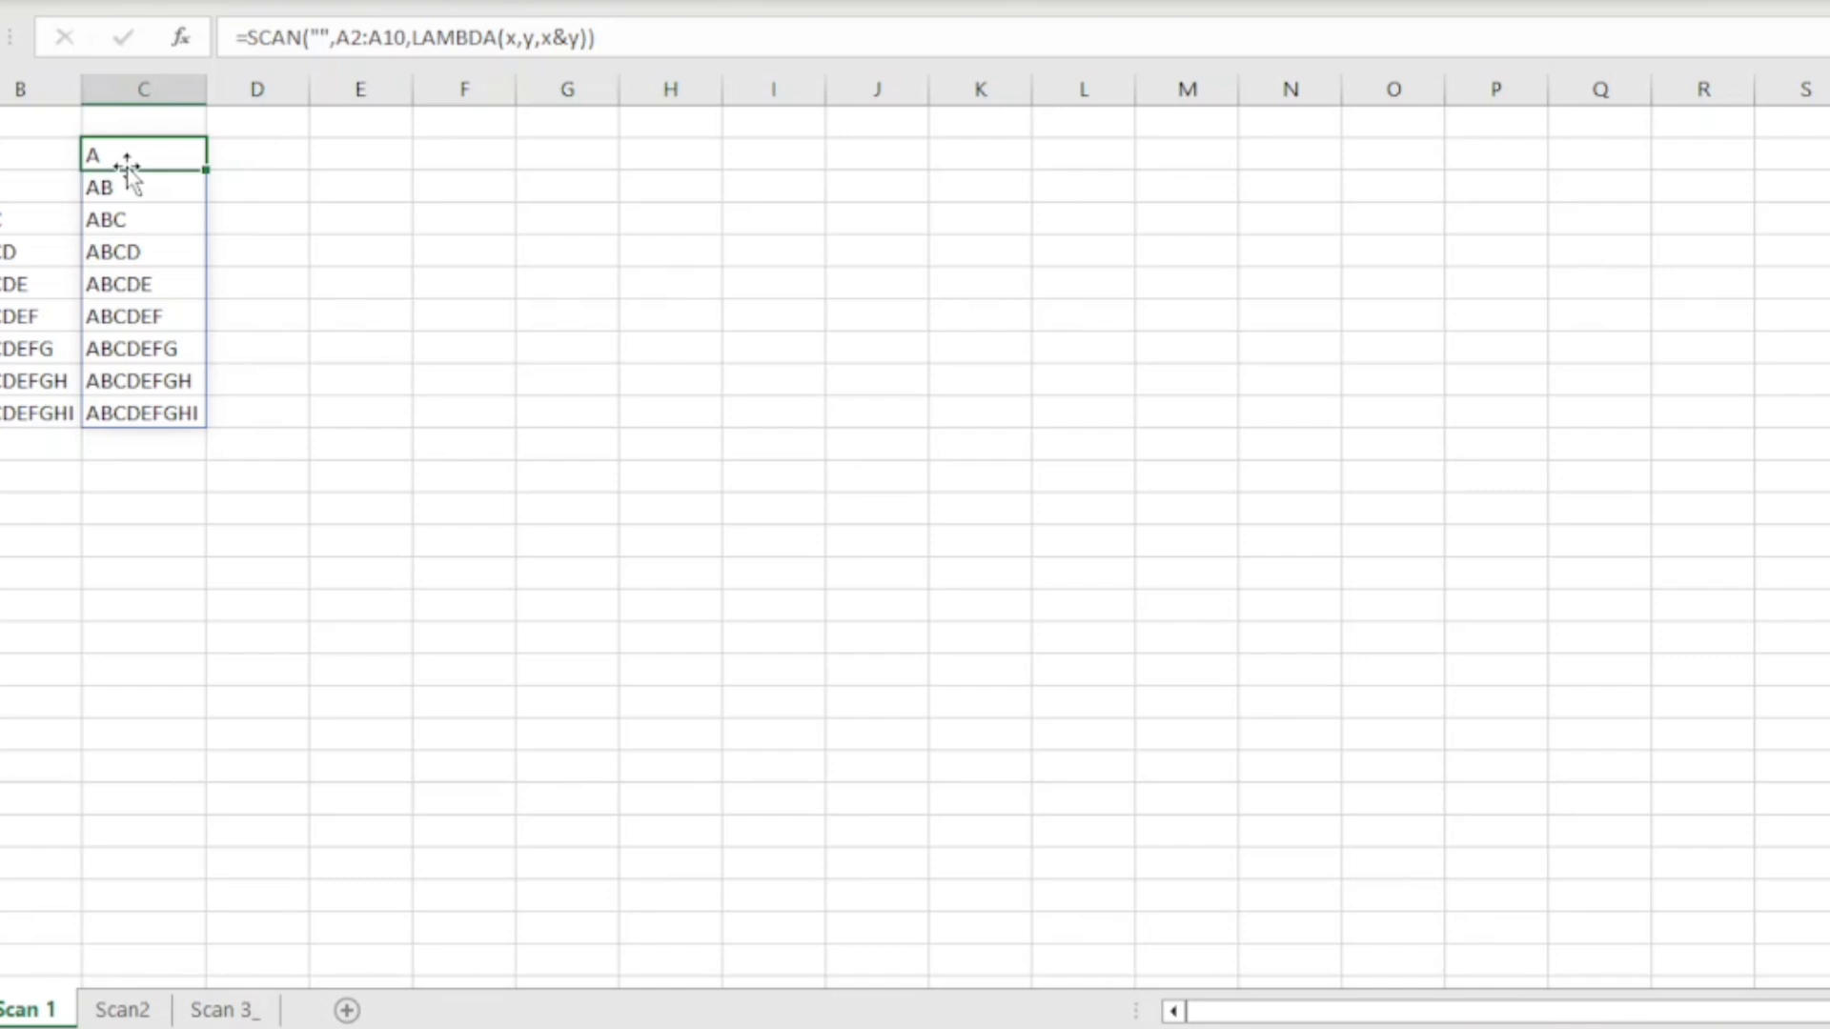
# - On the Scan2 sheet, enter the formula =B1+A2 in cell B2 to start a running total
pyautogui.click(123, 1011)
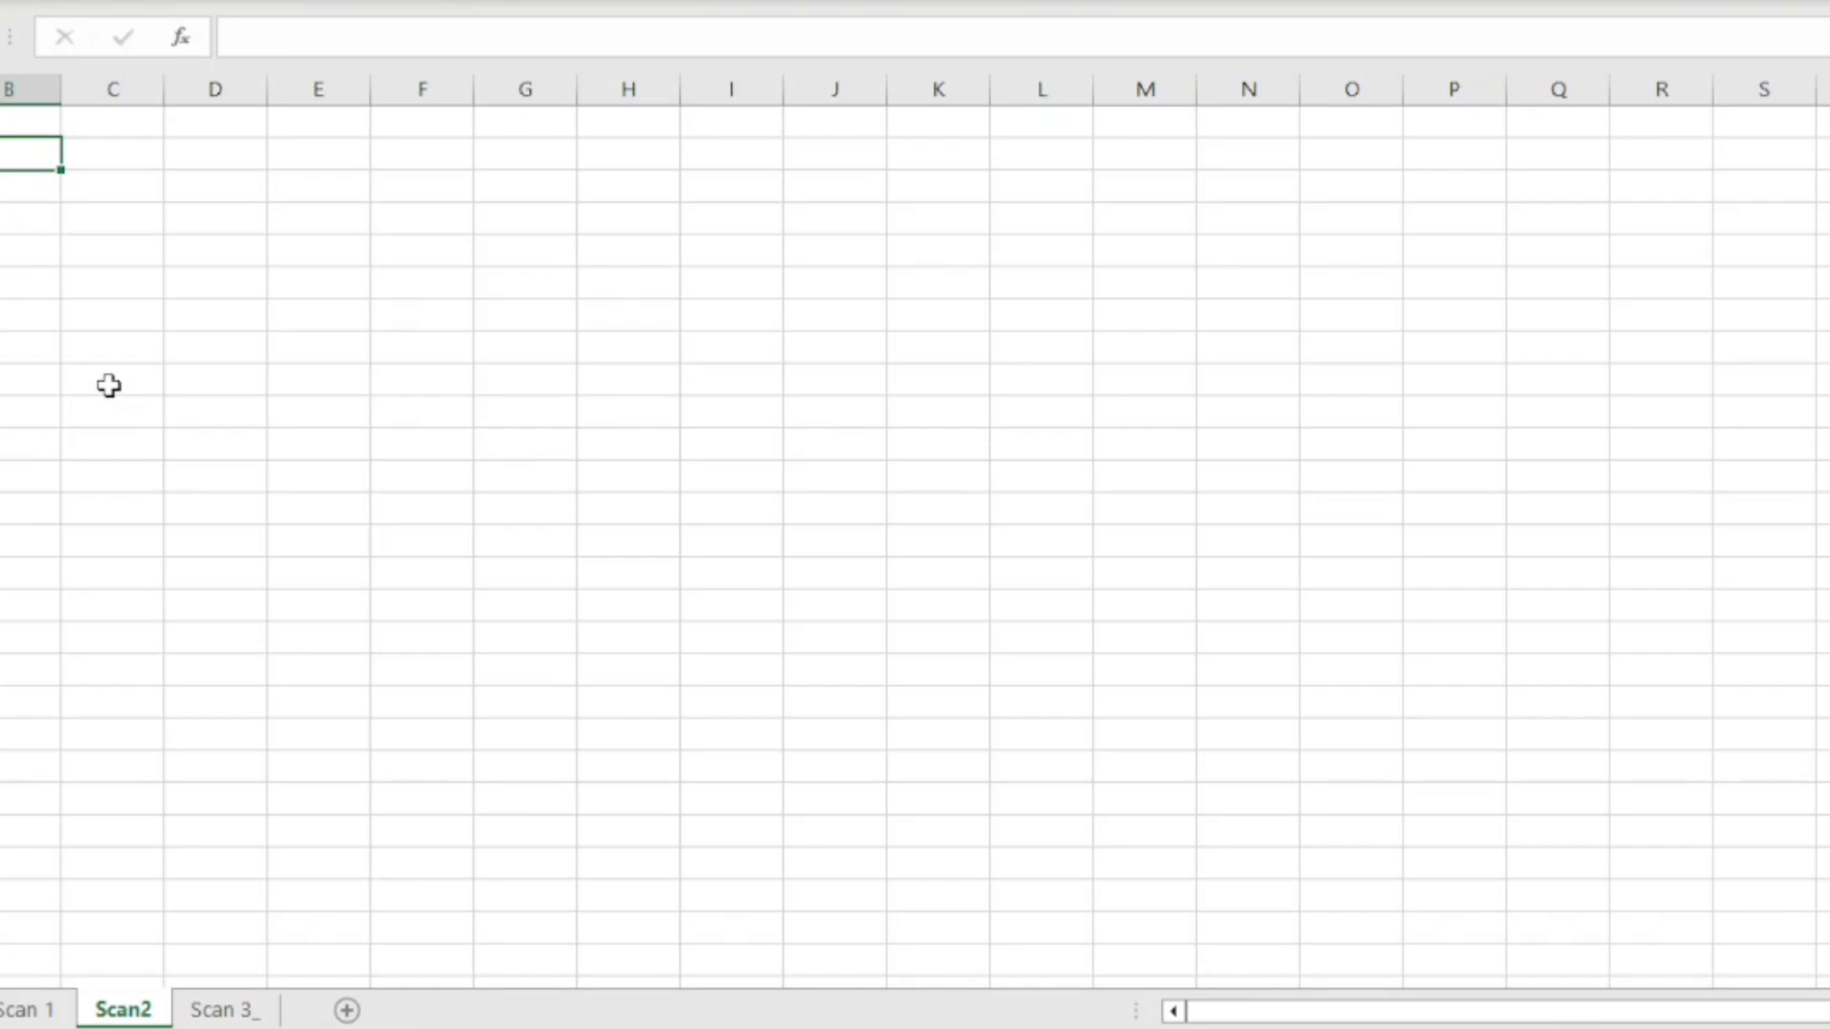
pyautogui.write('=')
pyautogui.press('Up')
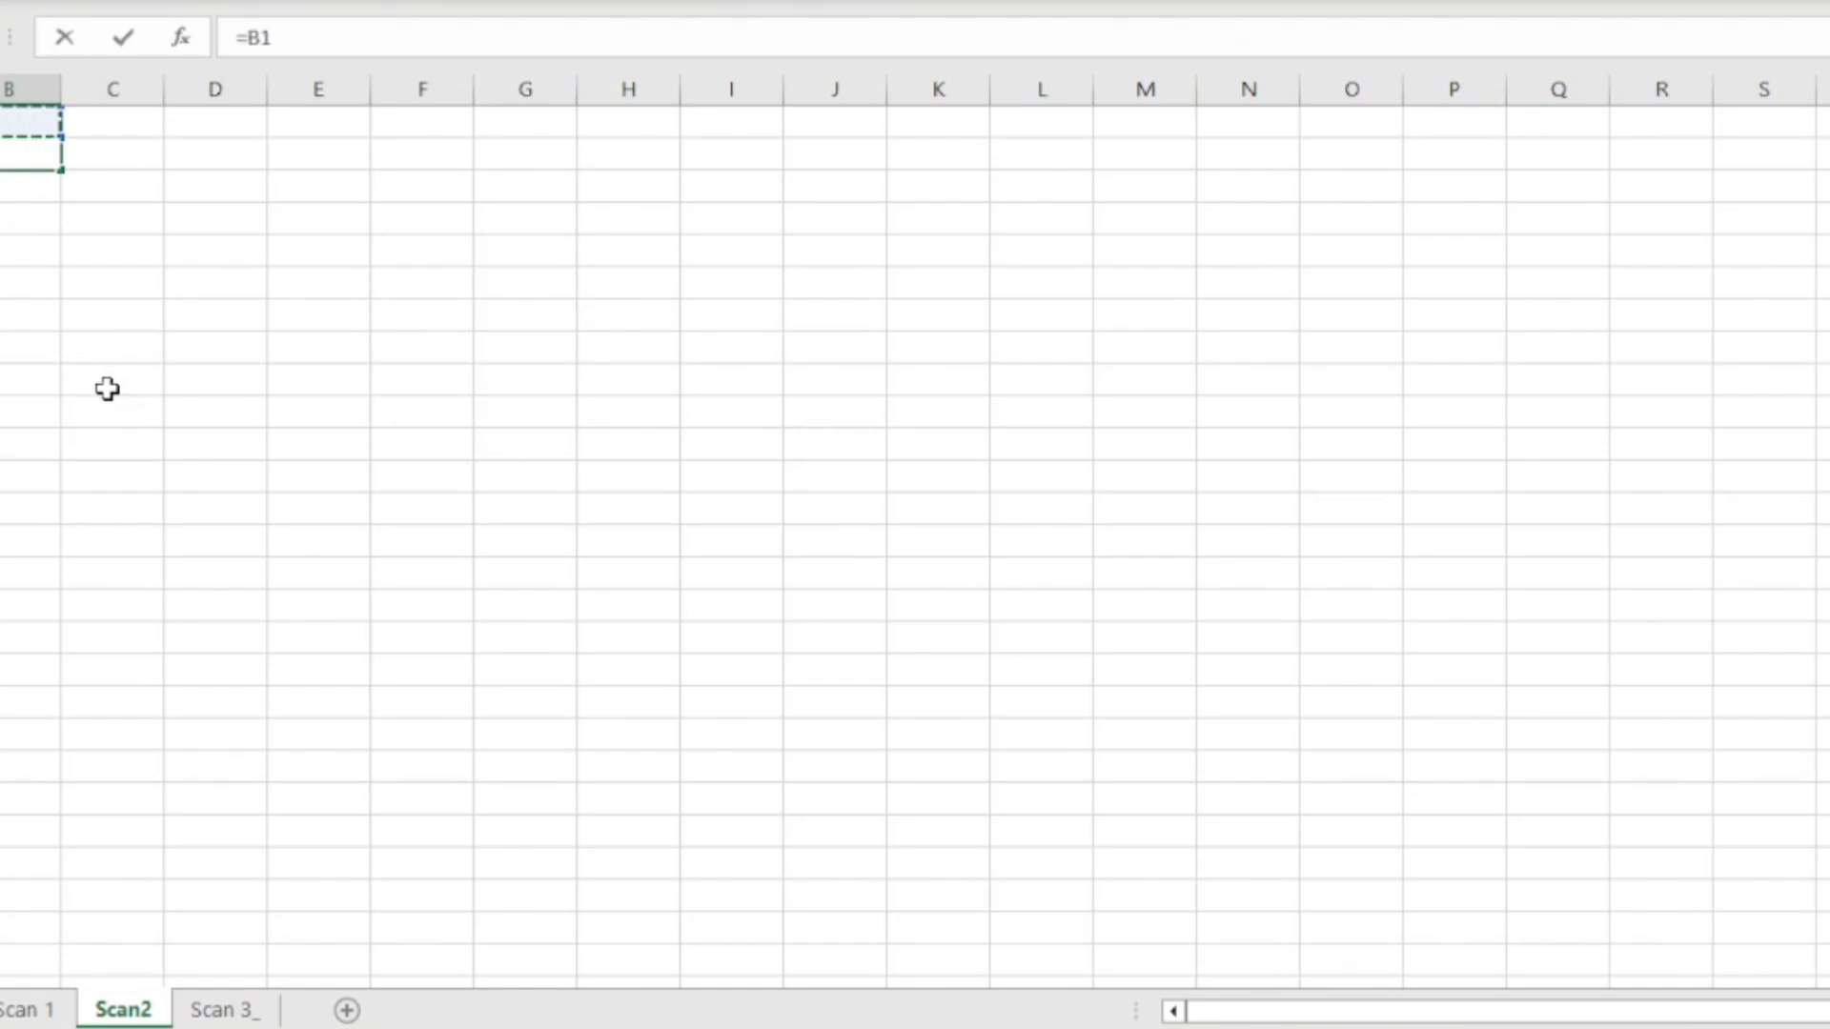
pyautogui.write('+')
pyautogui.press('Left')
pyautogui.press('Return')
# - Fill the running total formula down from B2 through B12
pyautogui.press('Left')
pyautogui.hotkey('ctrl', 'Down')
pyautogui.press('Right')
pyautogui.hotkey('ctrl', 'shift', 'Up')
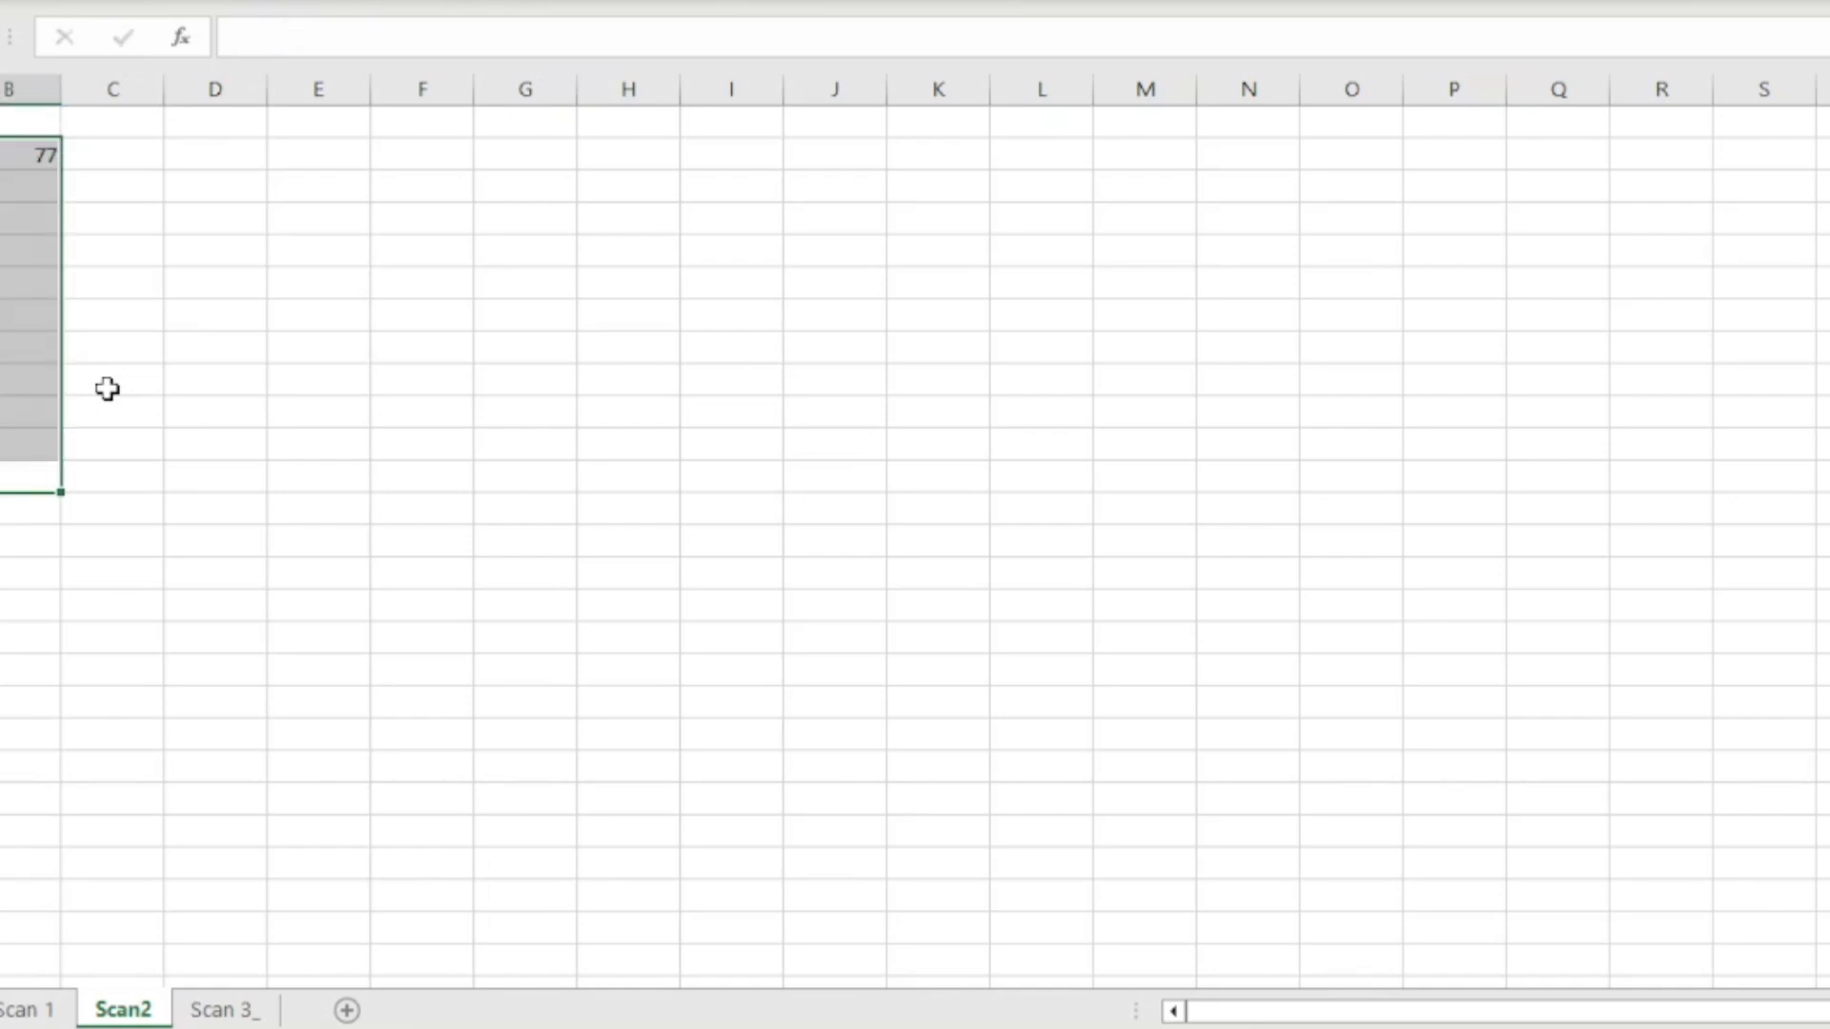
pyautogui.hotkey('ctrl', 'd')
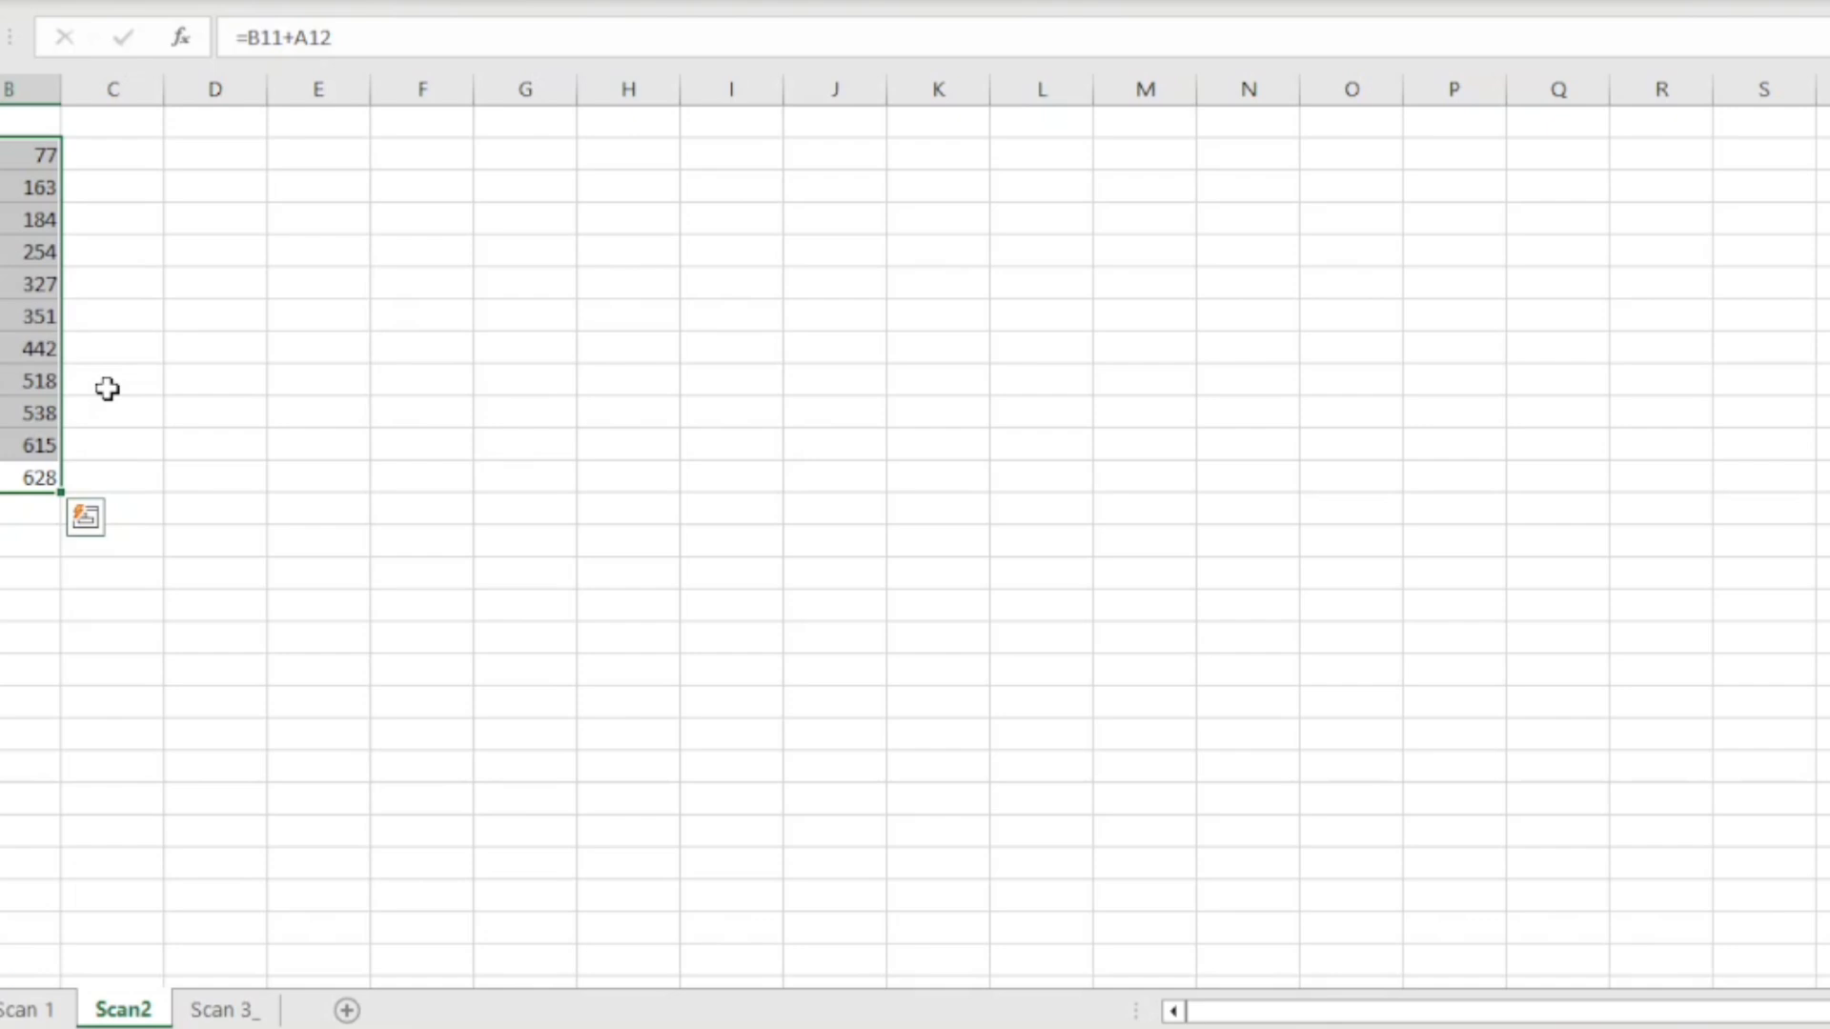
pyautogui.click(8, 476)
# - Begin a SCAN formula in C2 with 0 as initial value and A2:A12 as the array
pyautogui.click(135, 164)
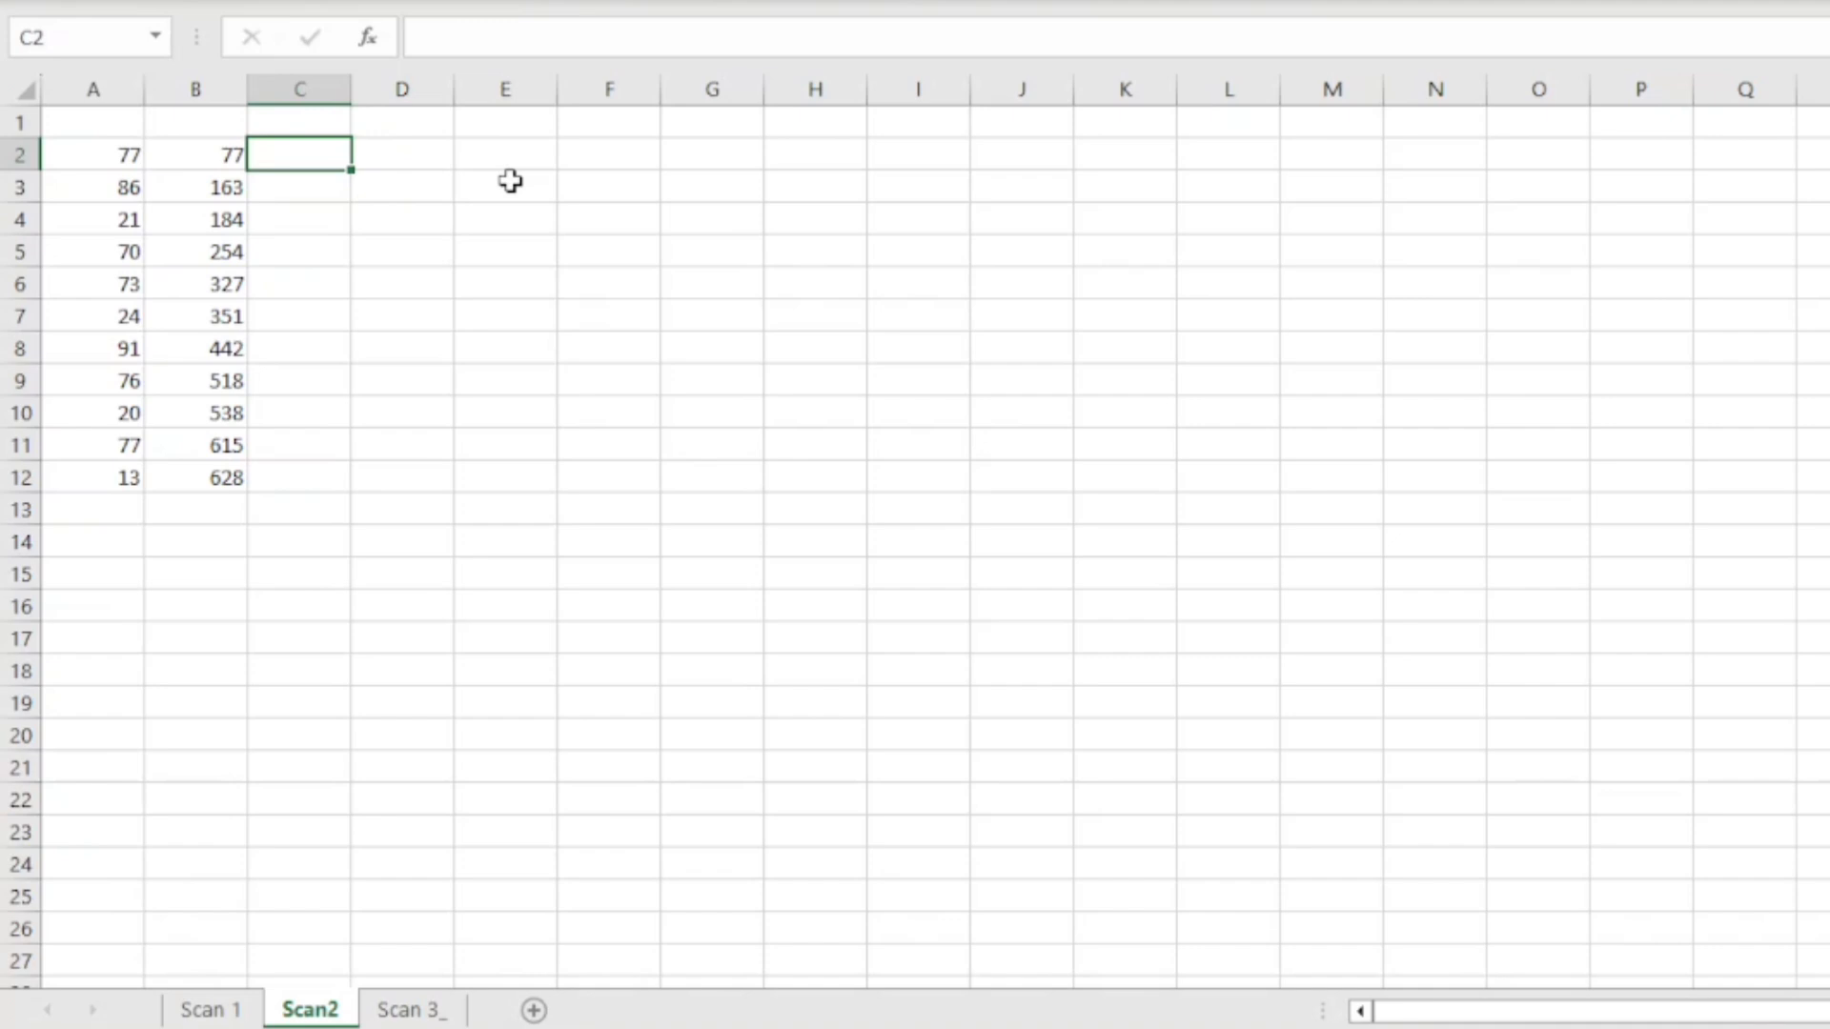
pyautogui.write('=scan')
pyautogui.press('Tab')
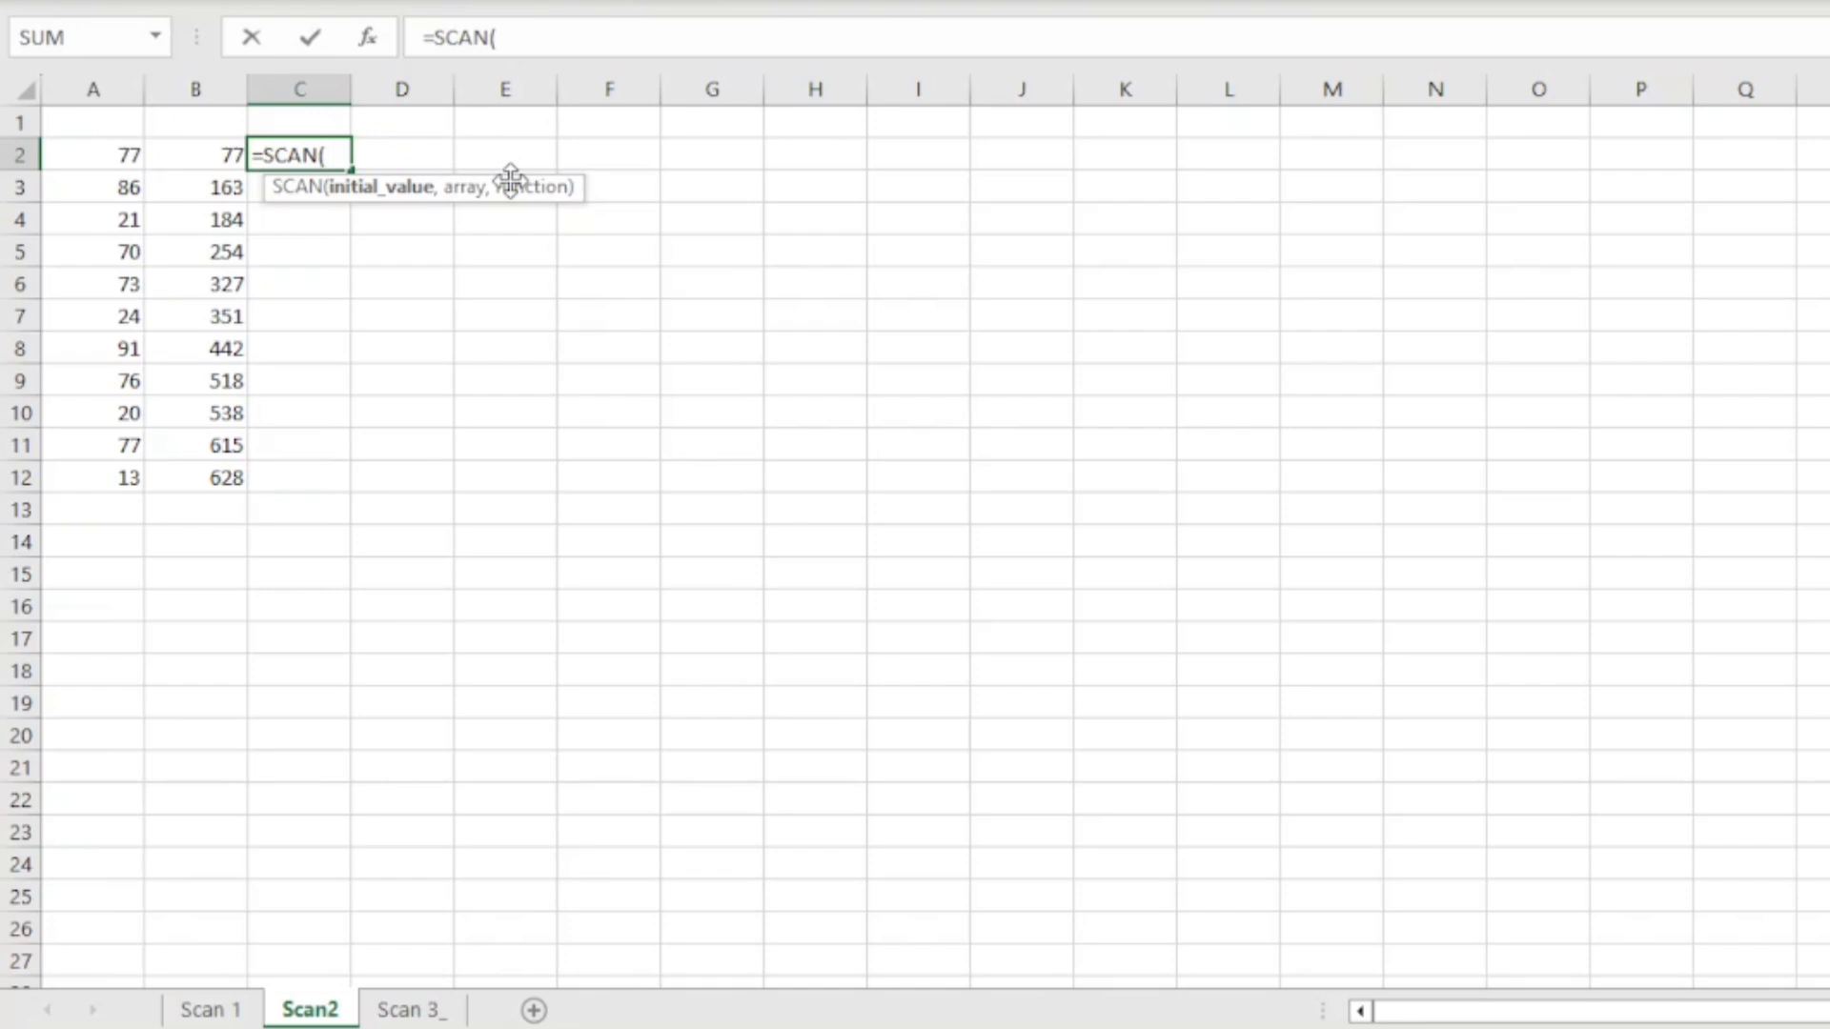
pyautogui.write('0,')
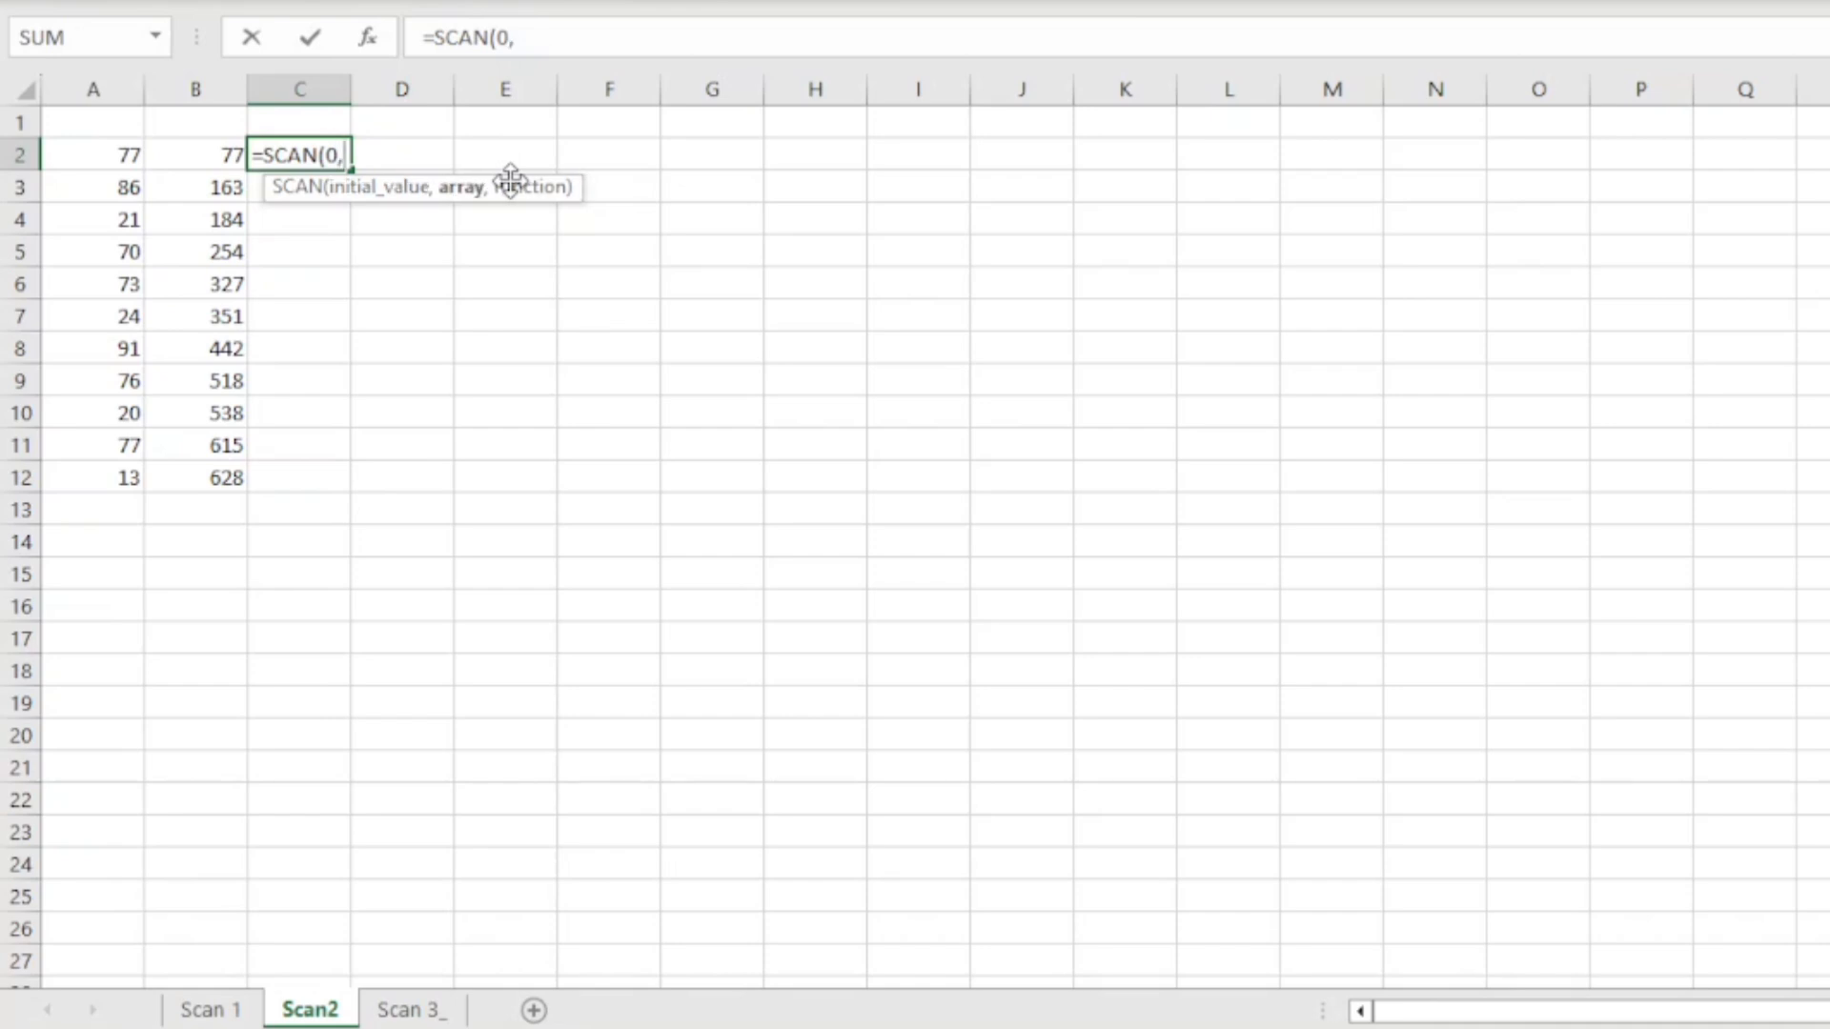
pyautogui.press('Left')
pyautogui.press('Left')
pyautogui.hotkey('ctrl', 'shift', 'Down')
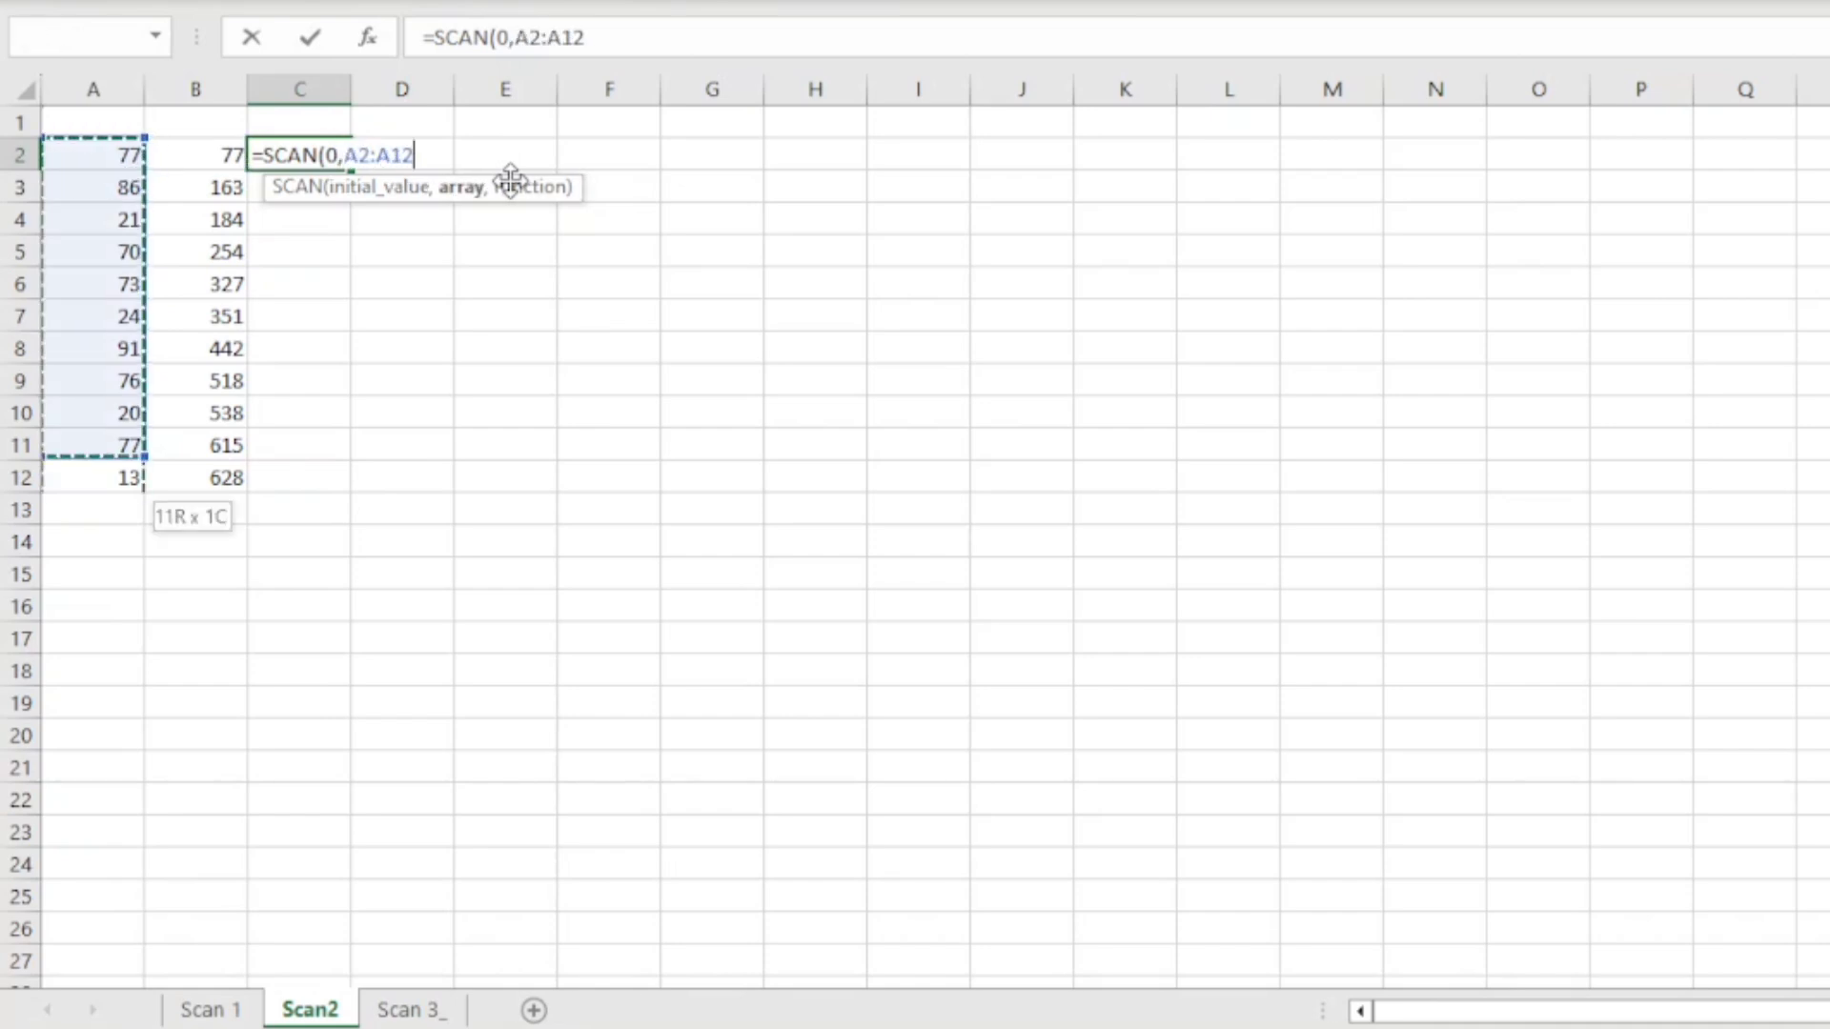
pyautogui.write(',')
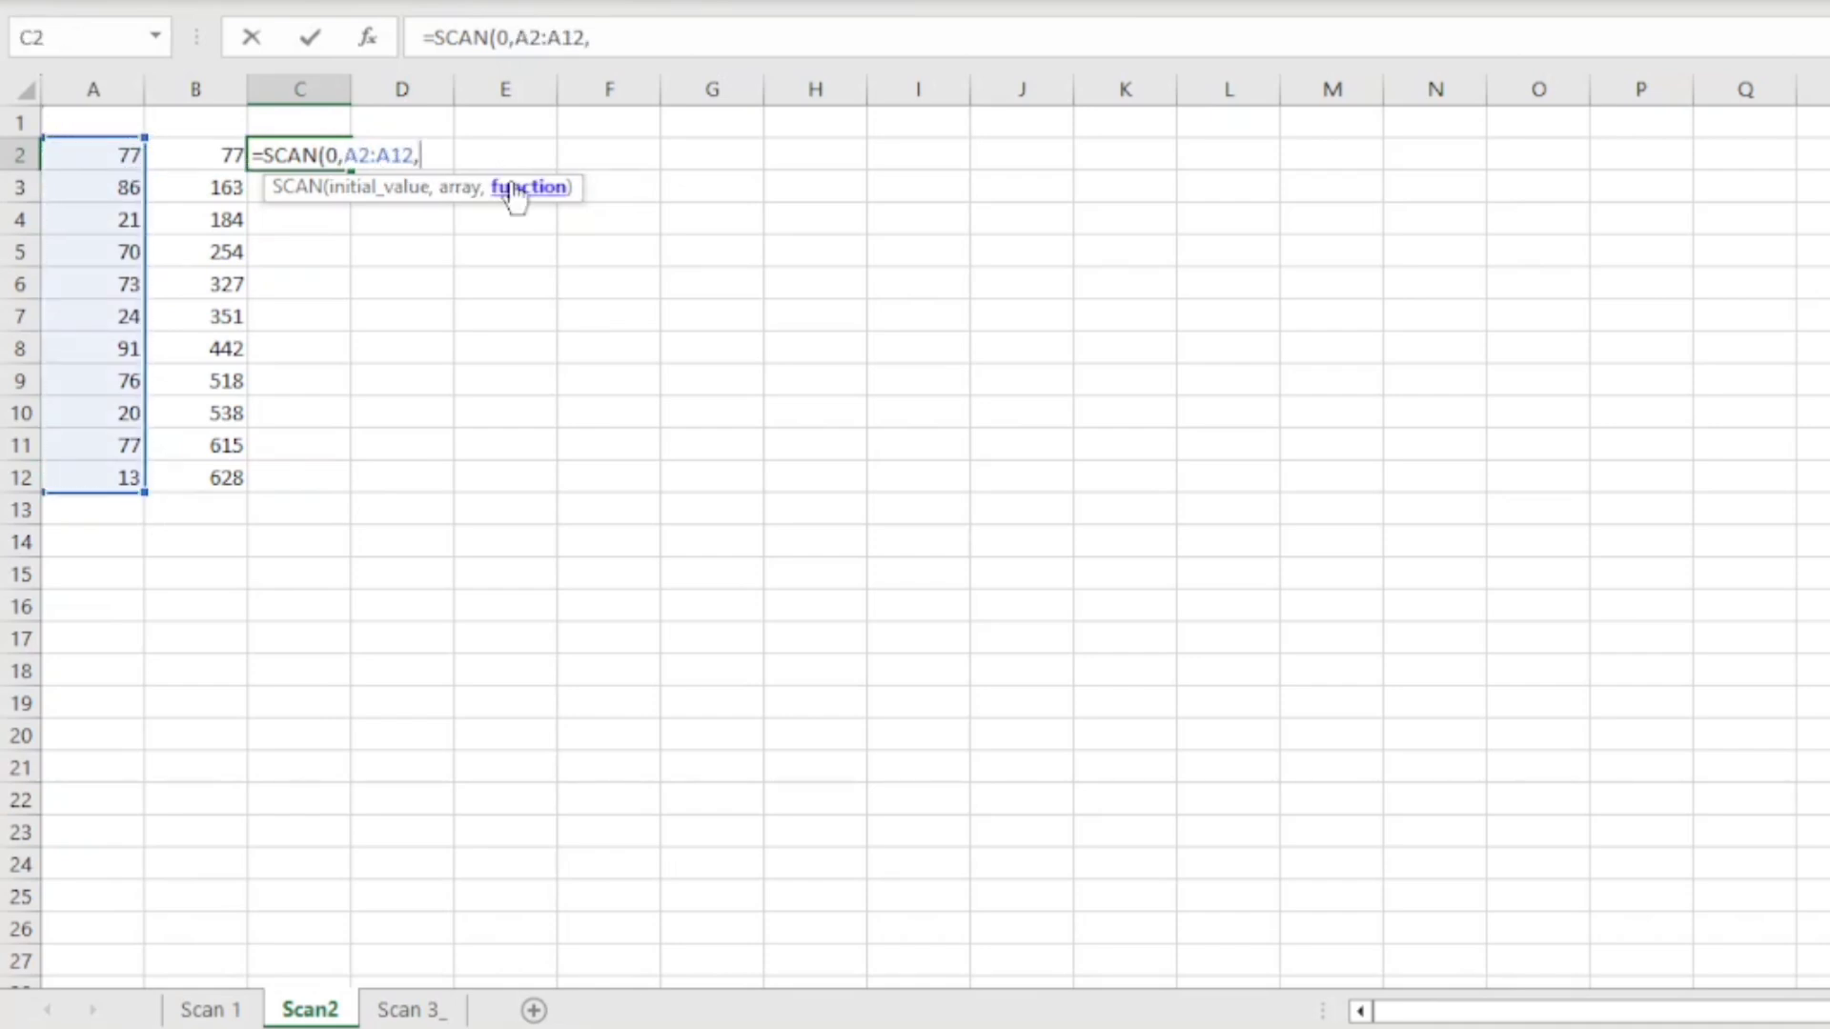
# - Complete the SCAN formula in C2 with LAMBDA(x,y,x+y) to calculate the running total
pyautogui.write('lam')
pyautogui.press('Tab')
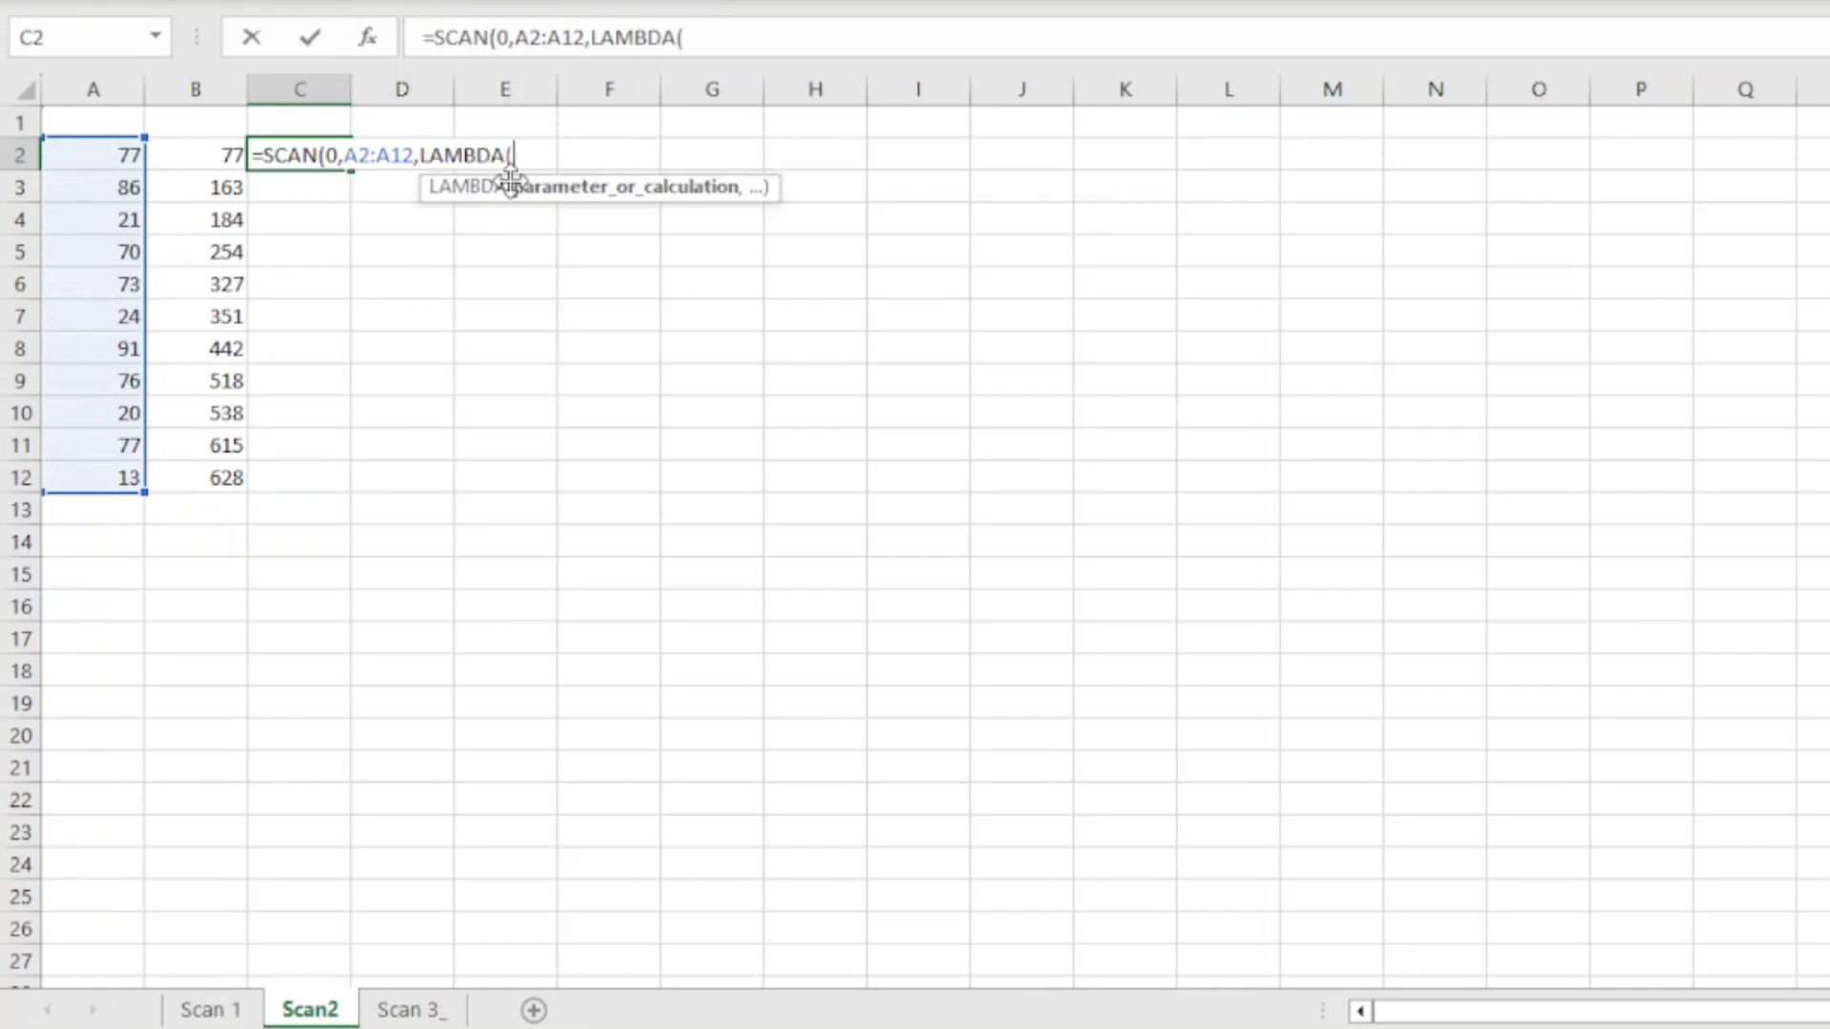
pyautogui.write('x,y,x+')
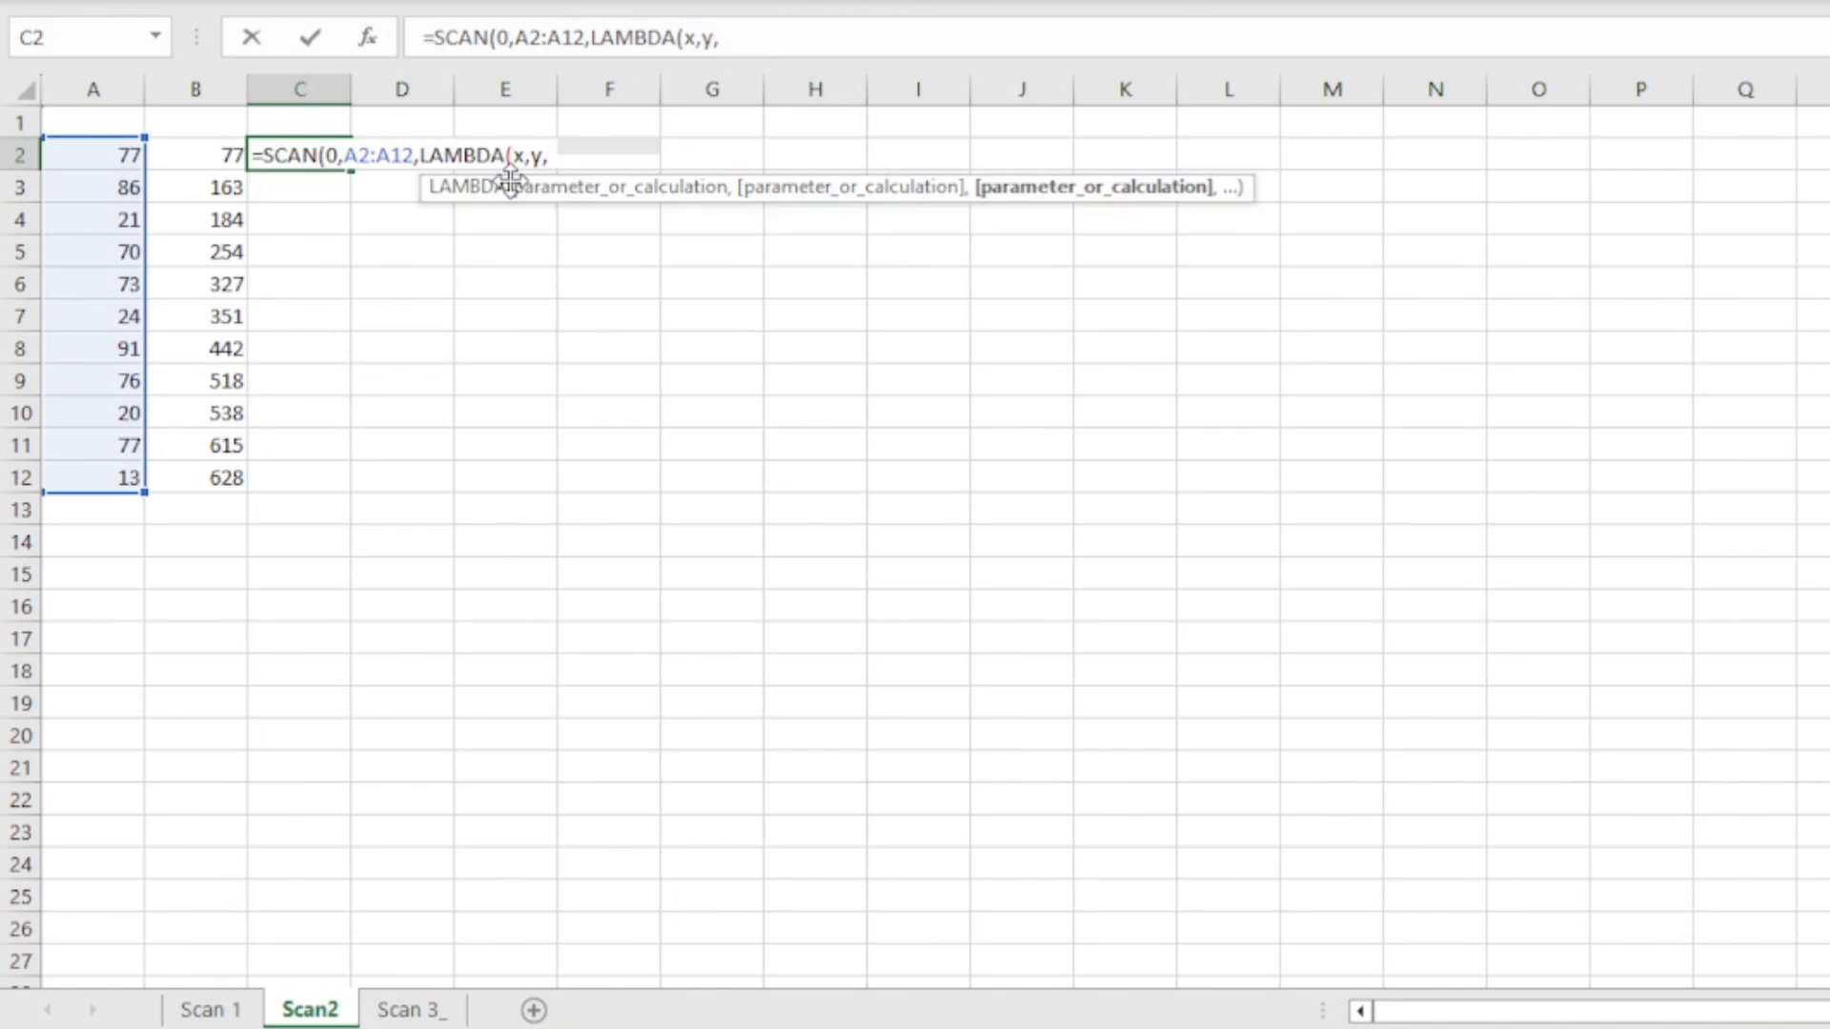
pyautogui.write('))')
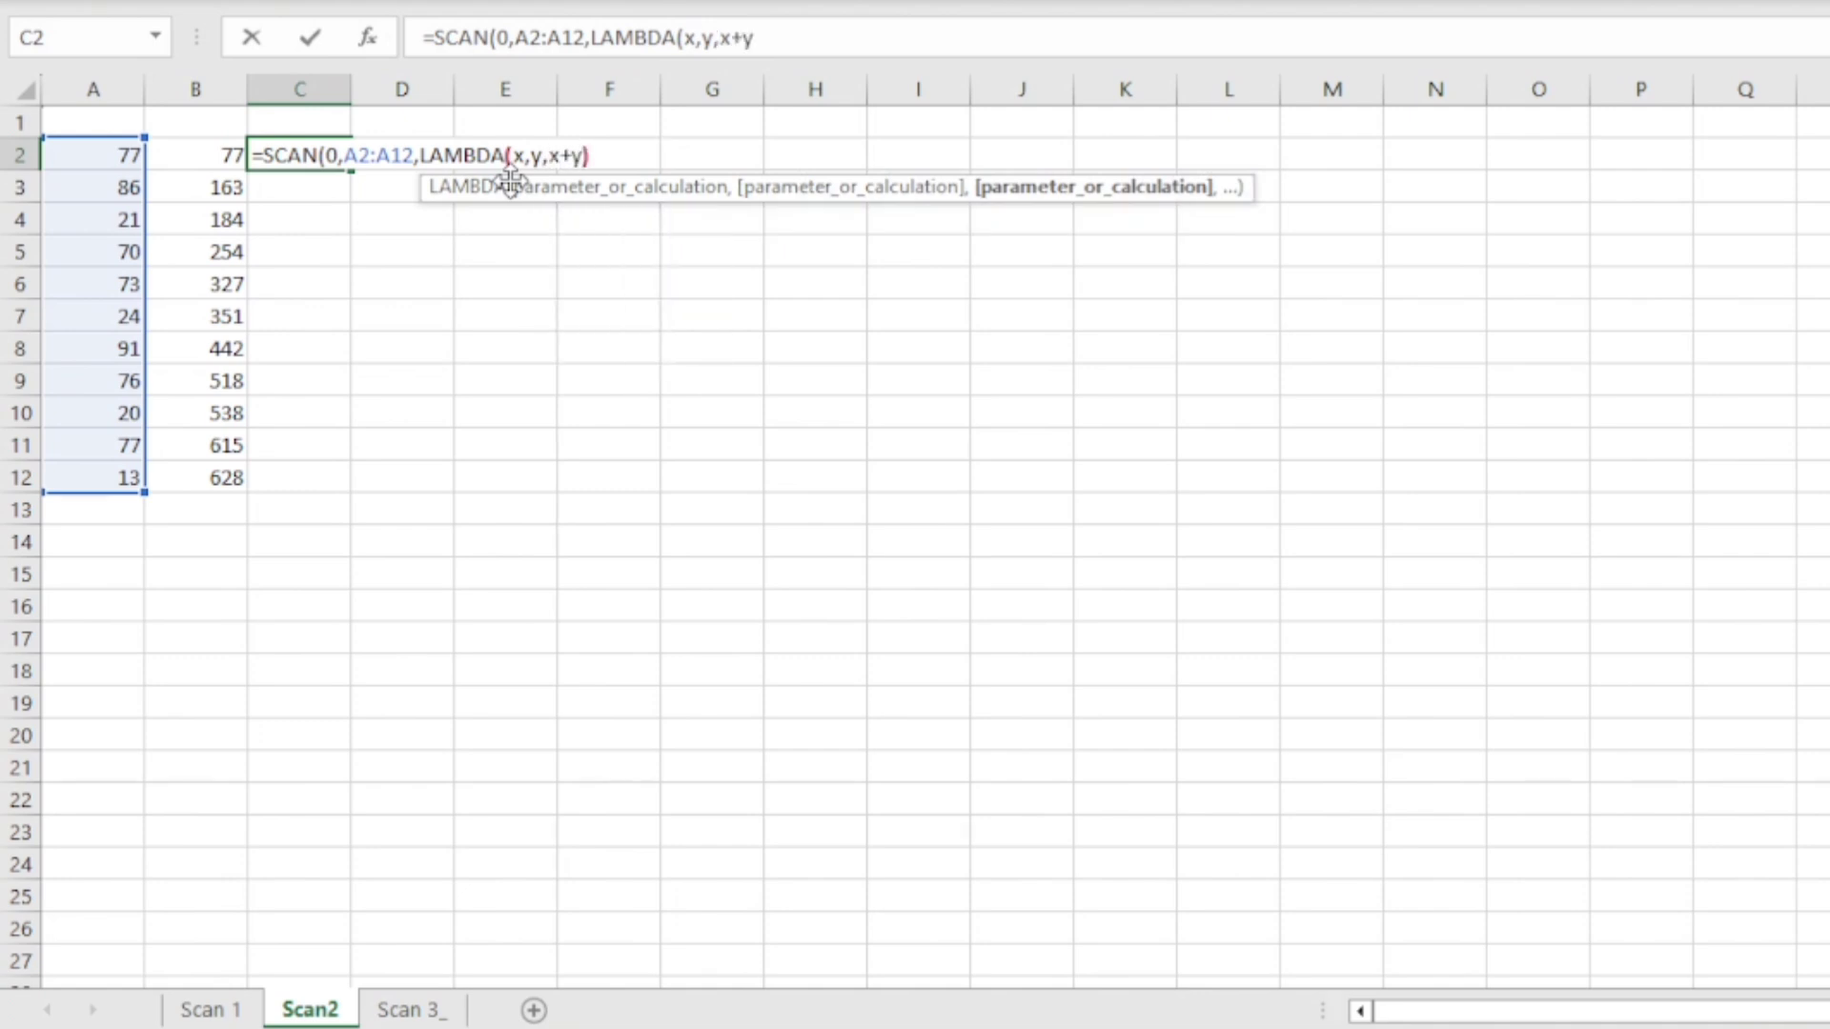
pyautogui.press('Return')
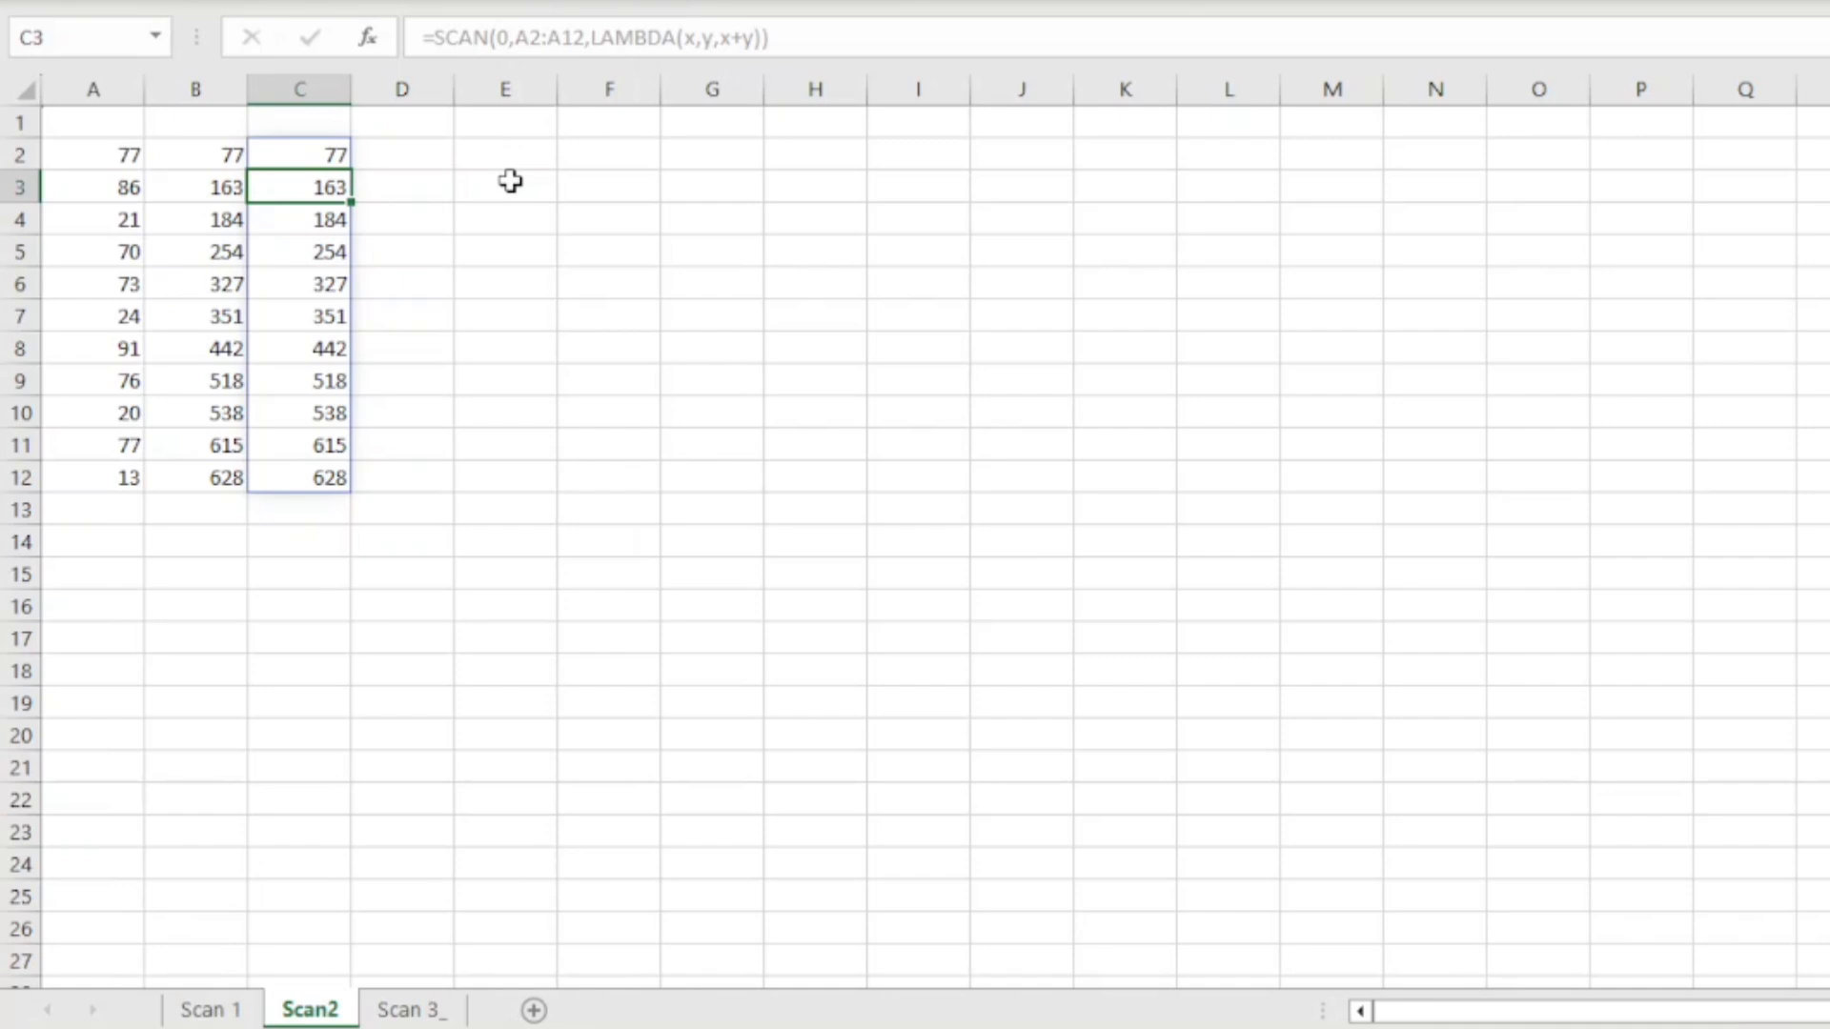
# - Begin a SCAN formula in D2 whose initial value is an IF function testing $B$1=0
pyautogui.click(402, 156)
pyautogui.write('=sca')
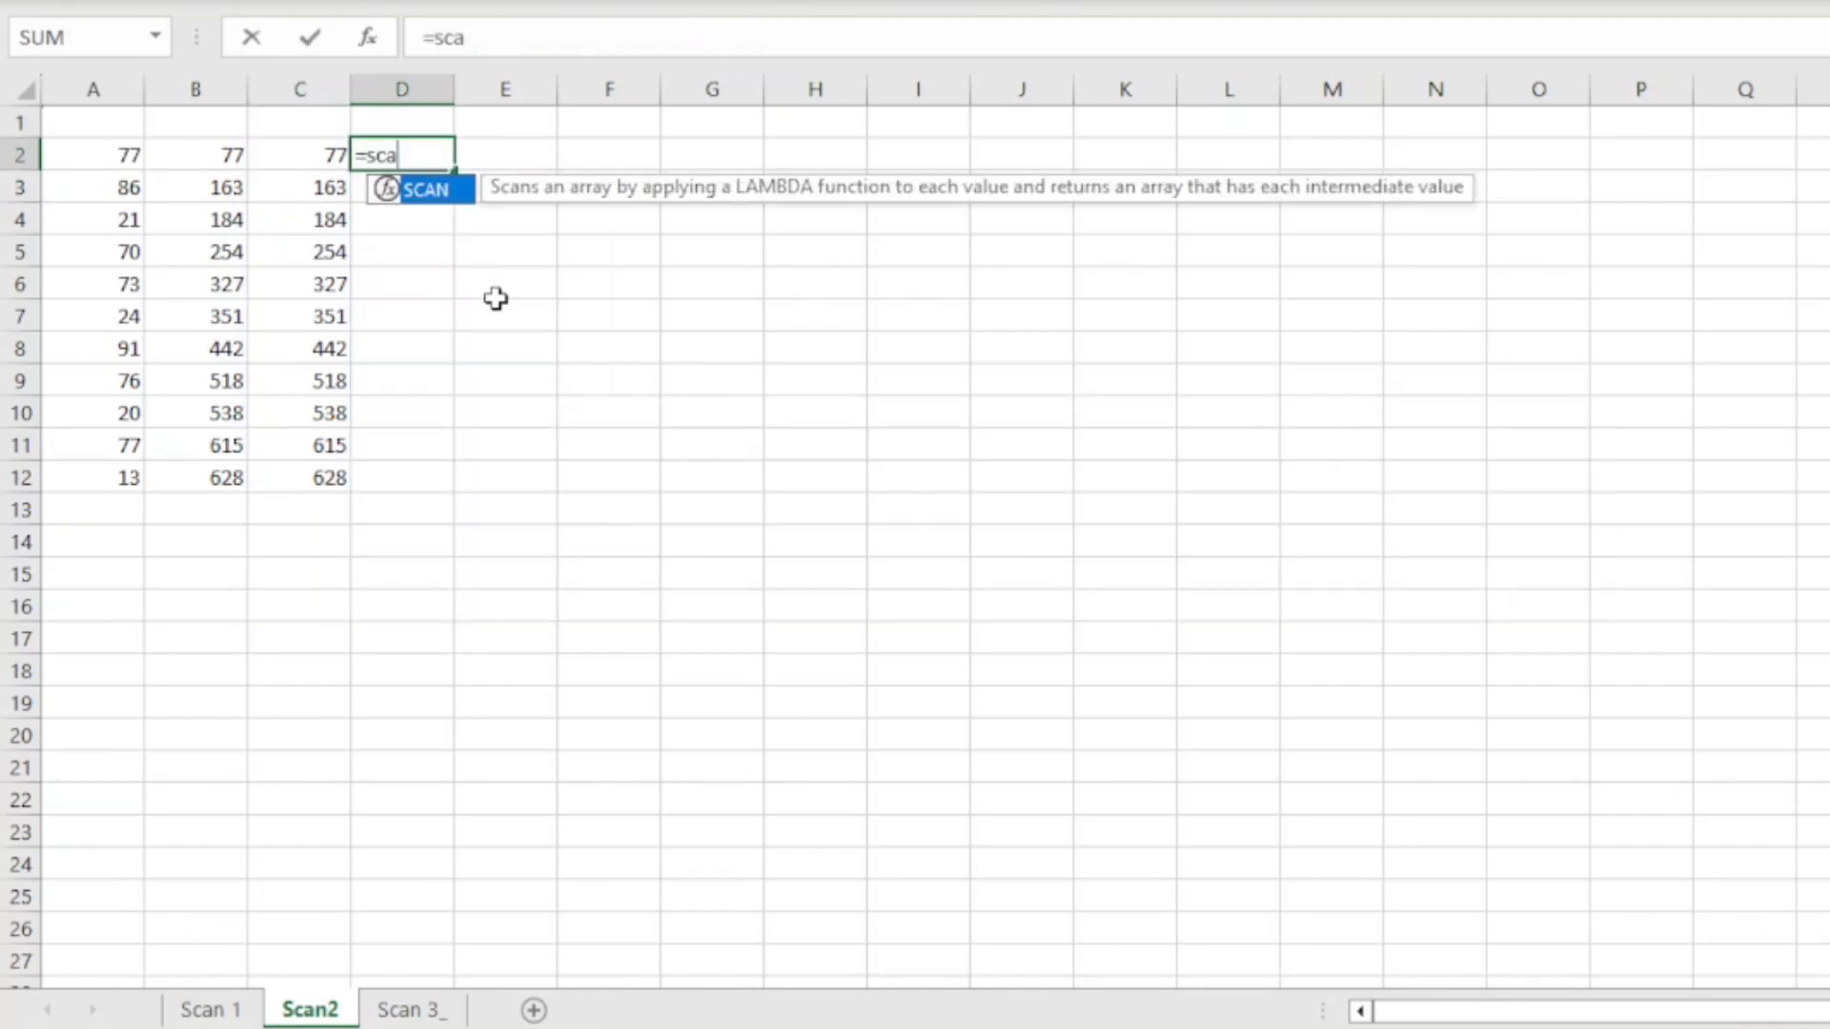
pyautogui.press('Tab')
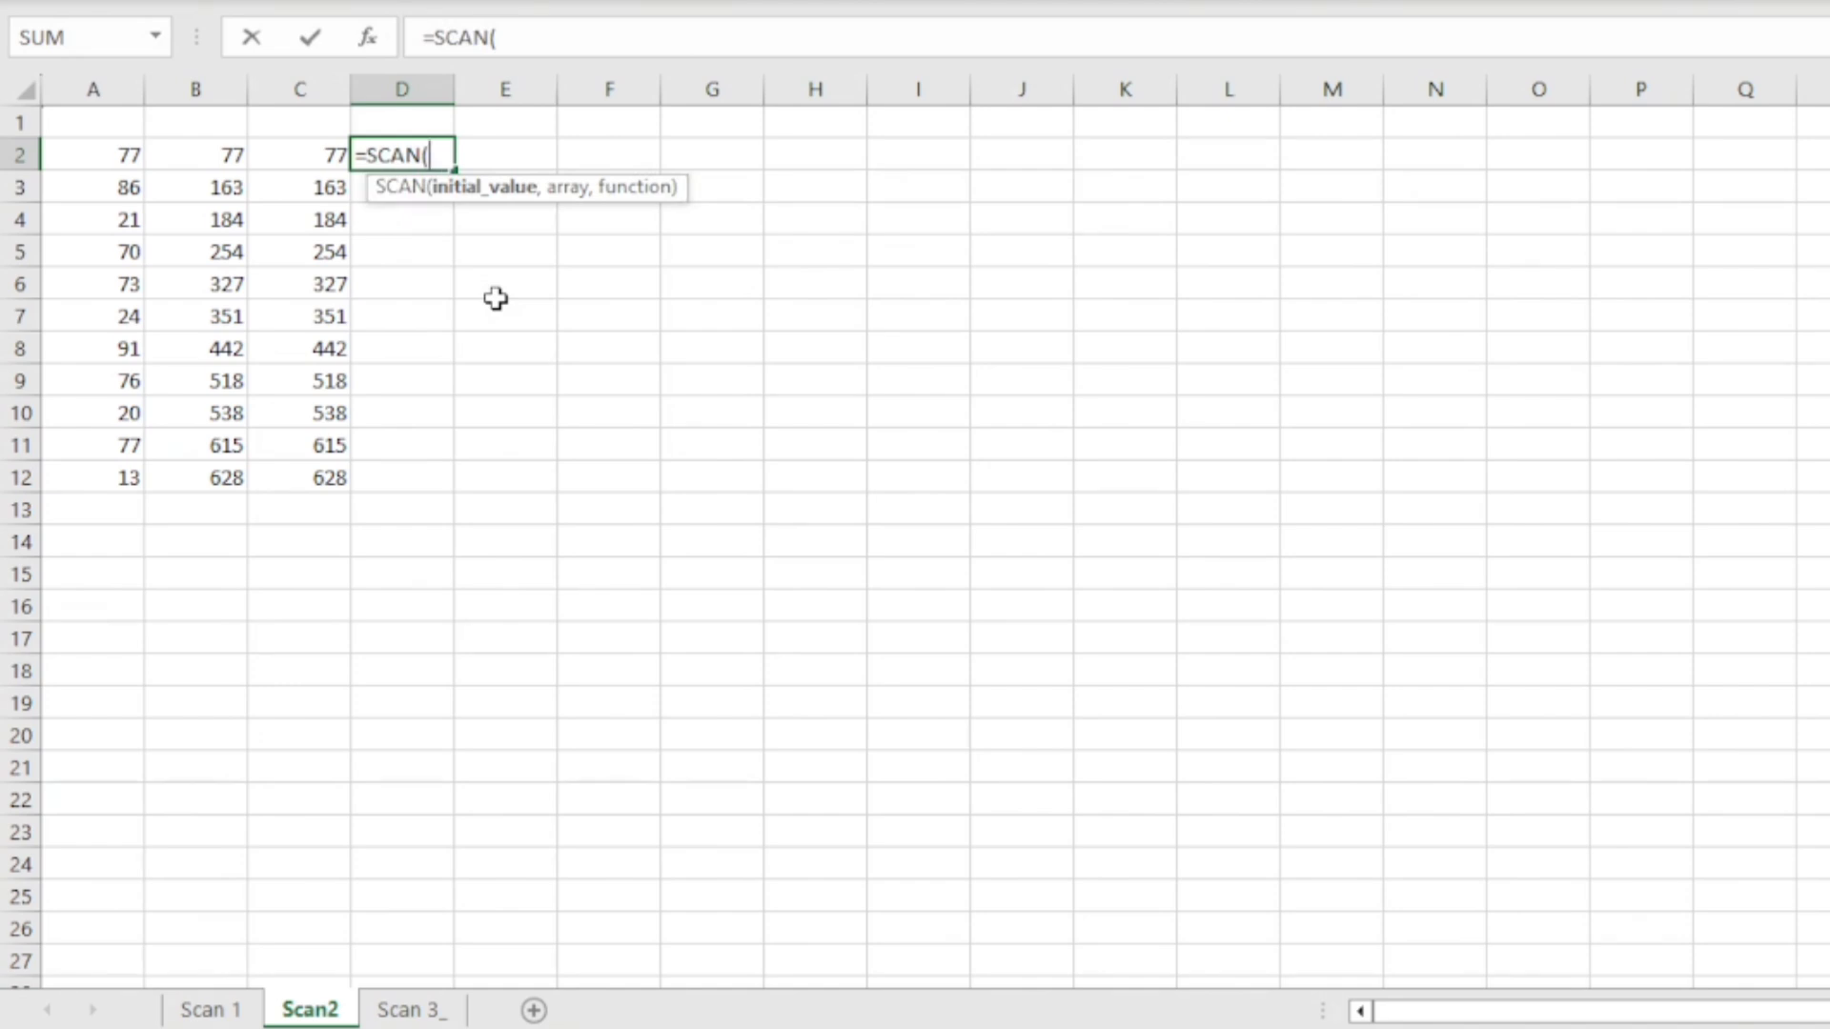
pyautogui.write('if')
pyautogui.press('Tab')
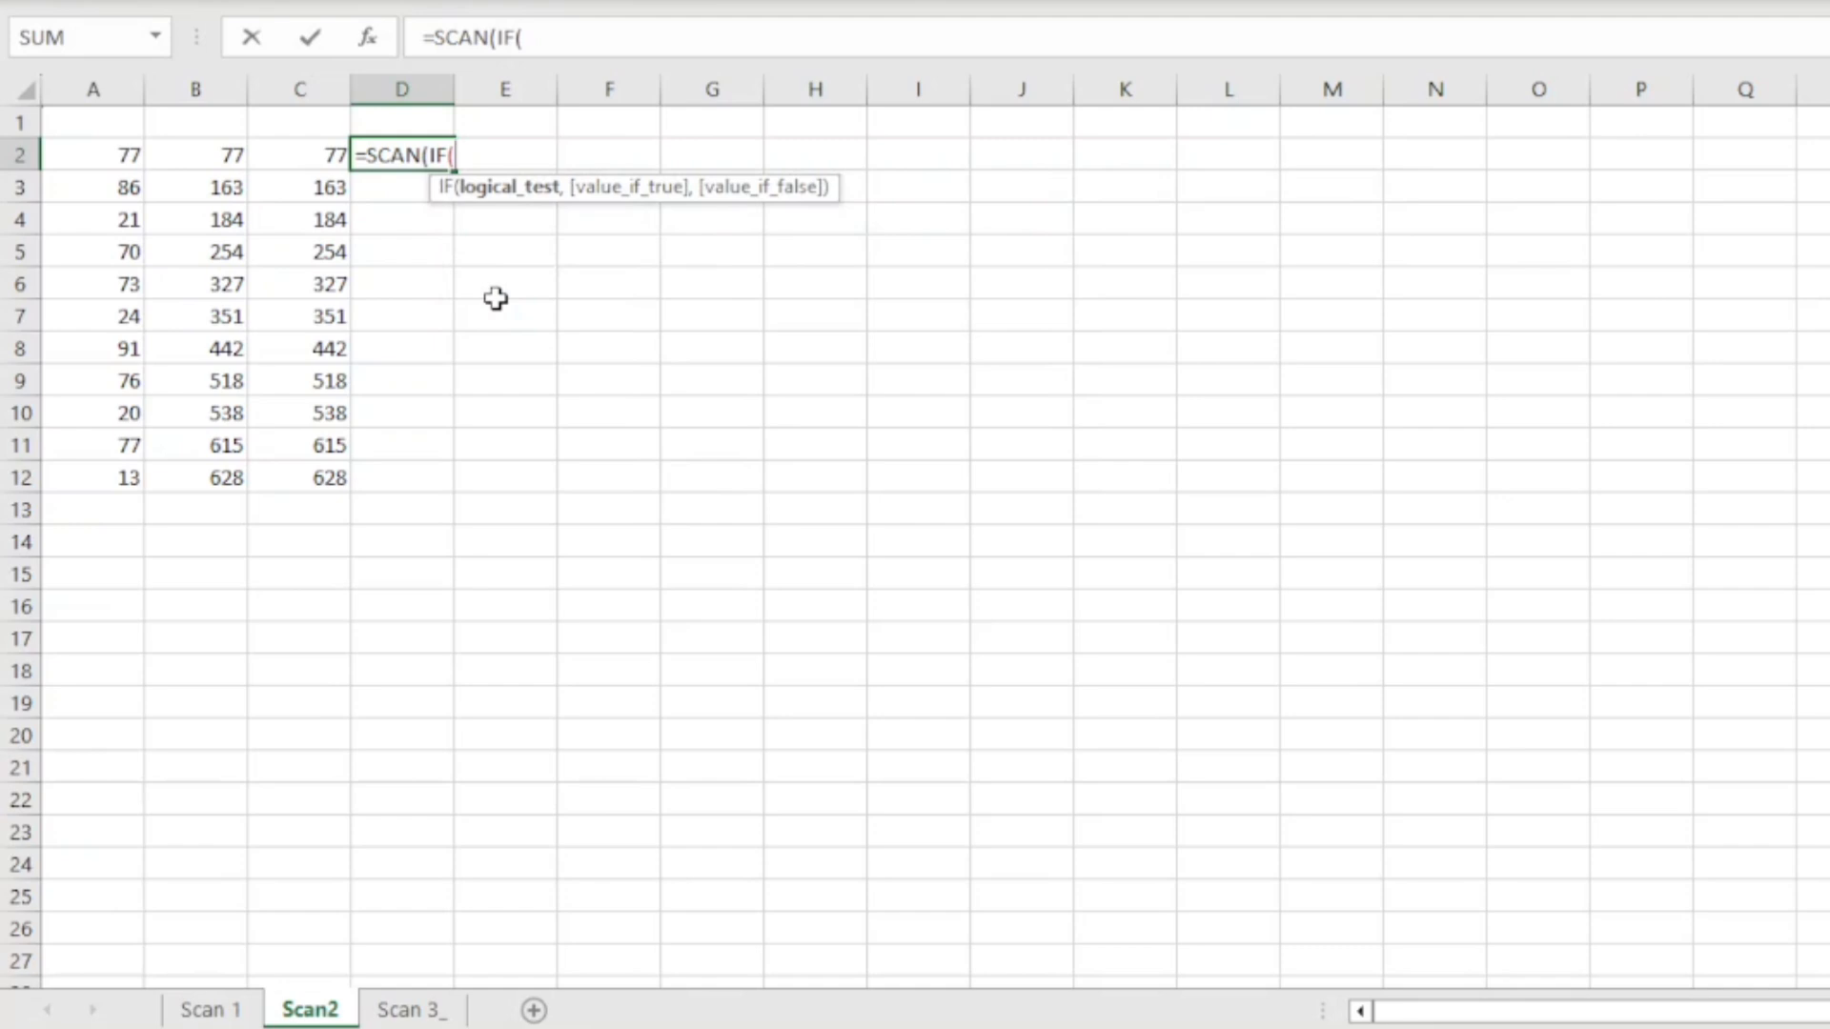
pyautogui.press('Up')
pyautogui.press('Left')
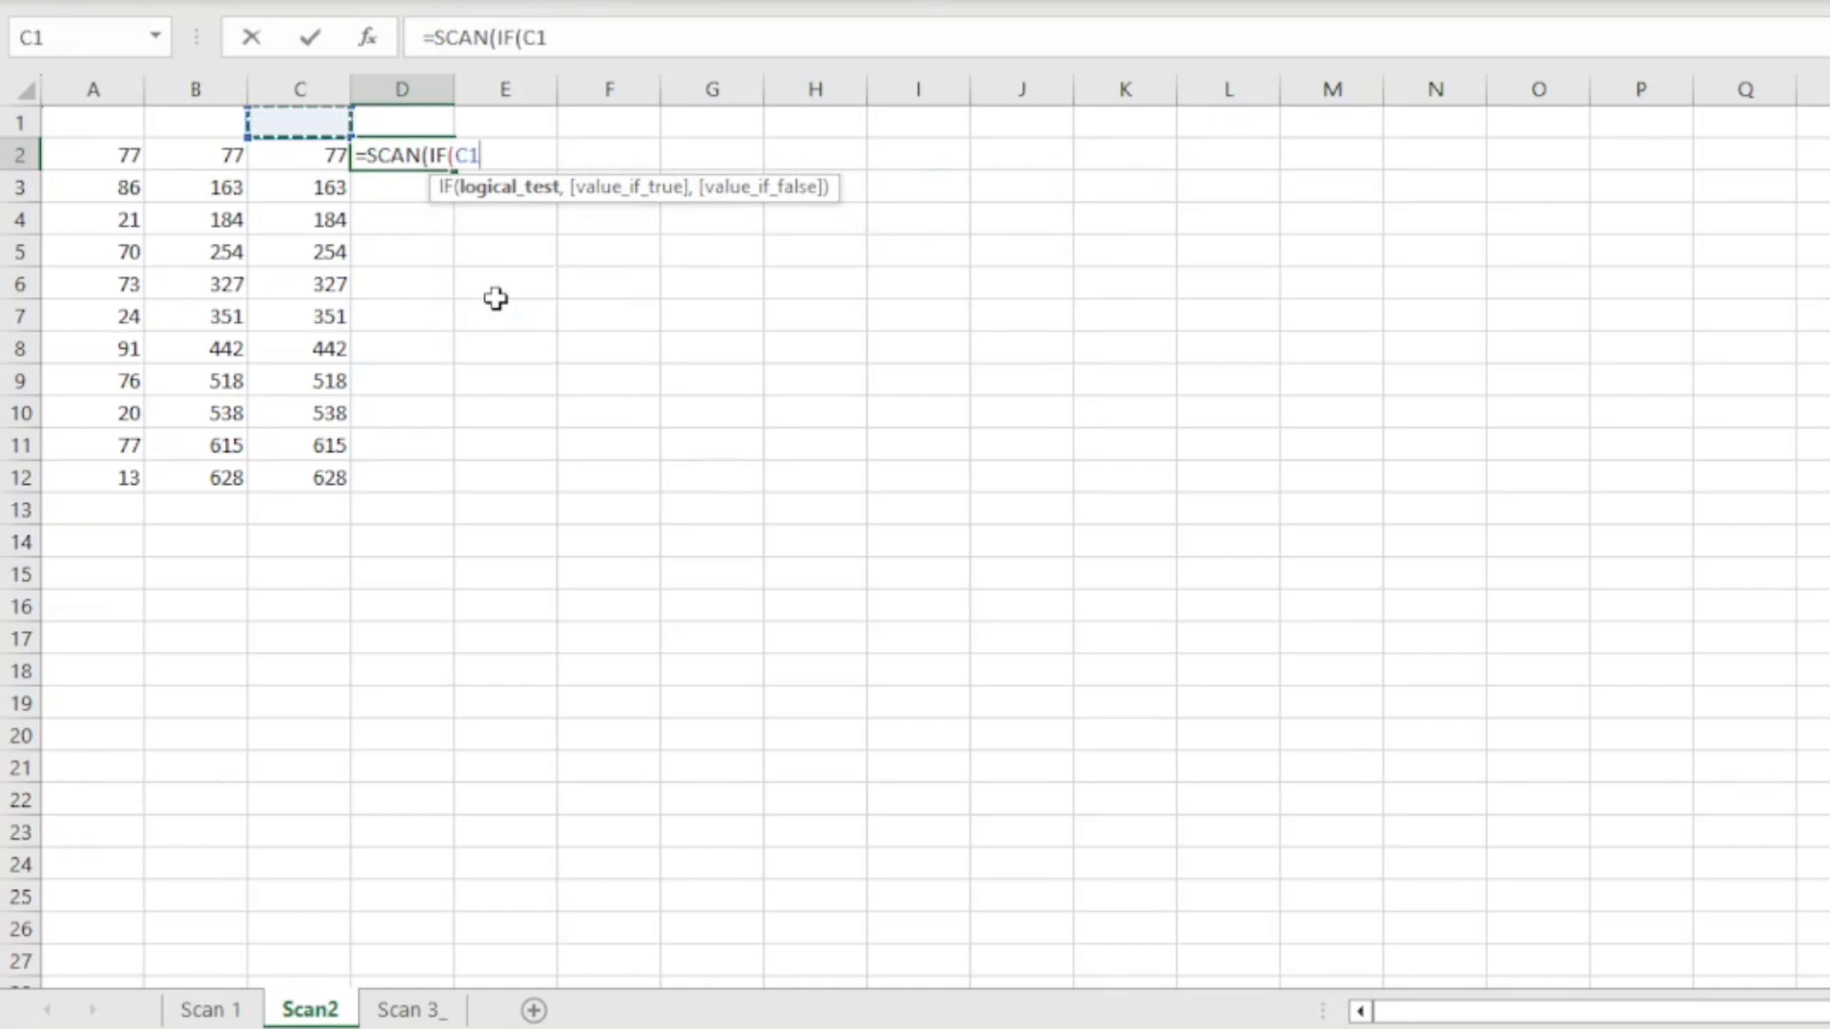
pyautogui.press('Left')
pyautogui.press('Left')
pyautogui.press('Right')
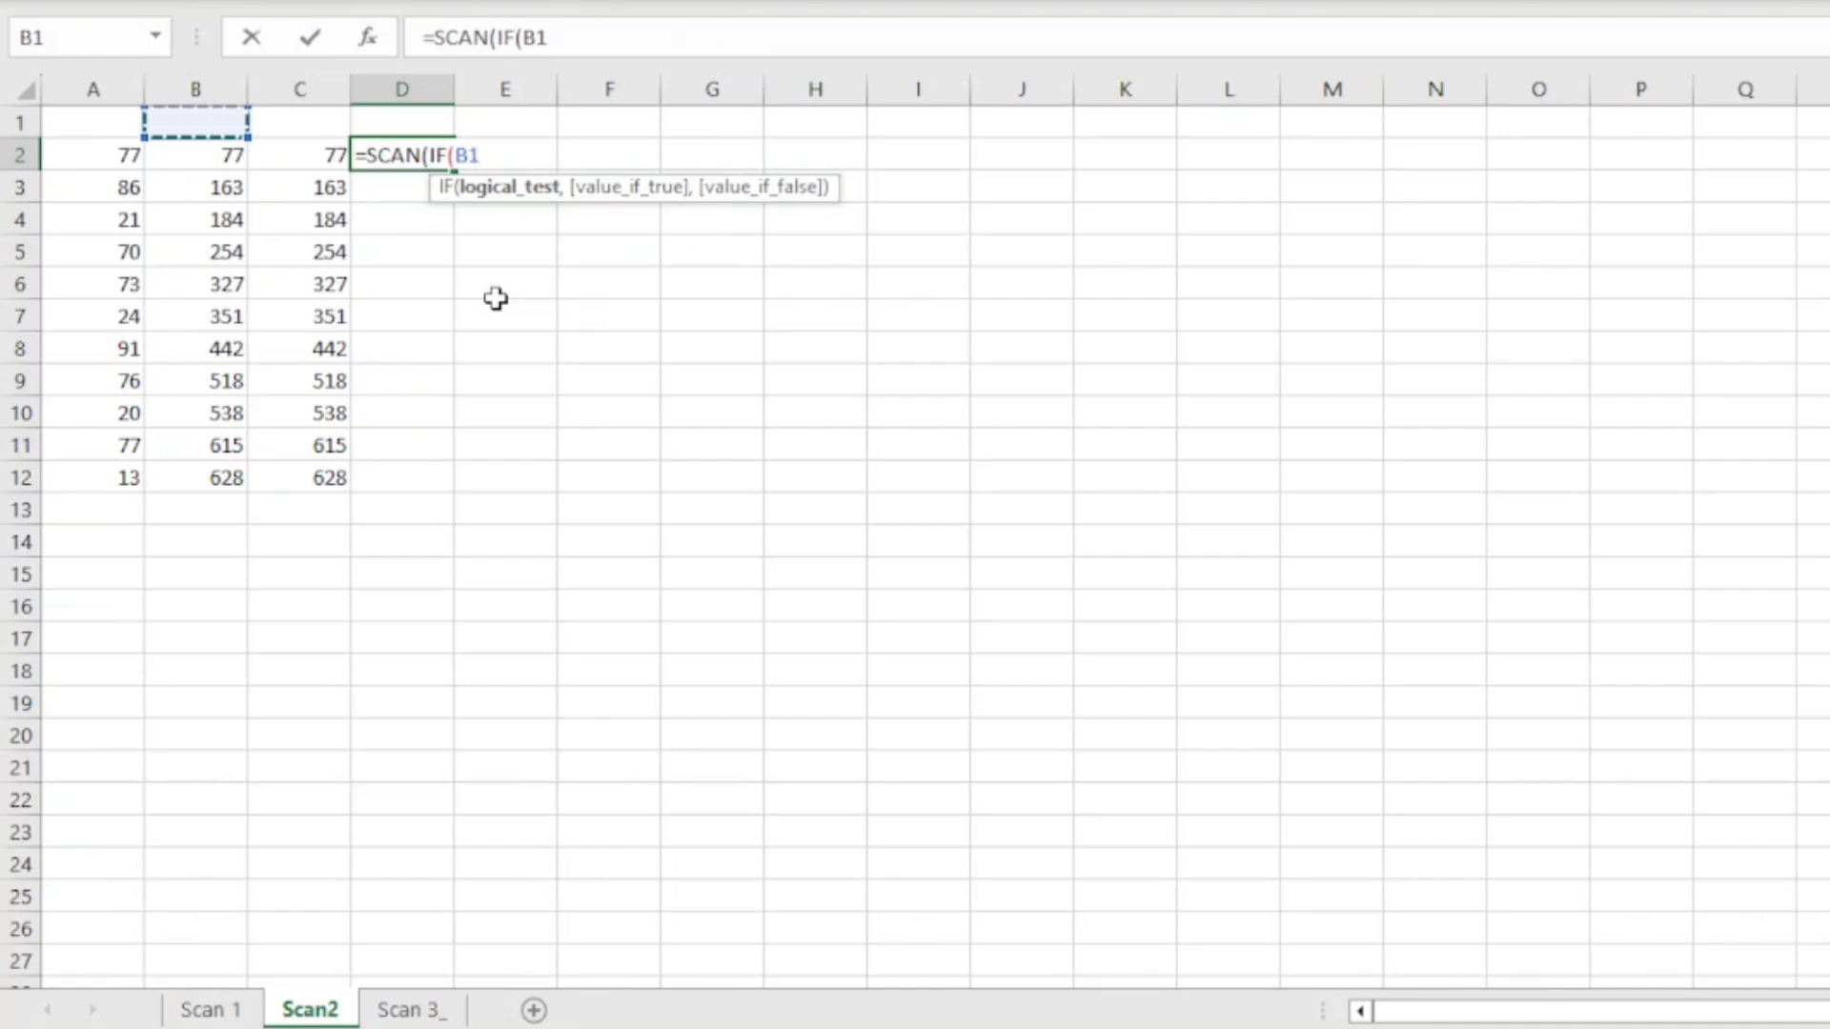
pyautogui.press('F4')
pyautogui.write('=')
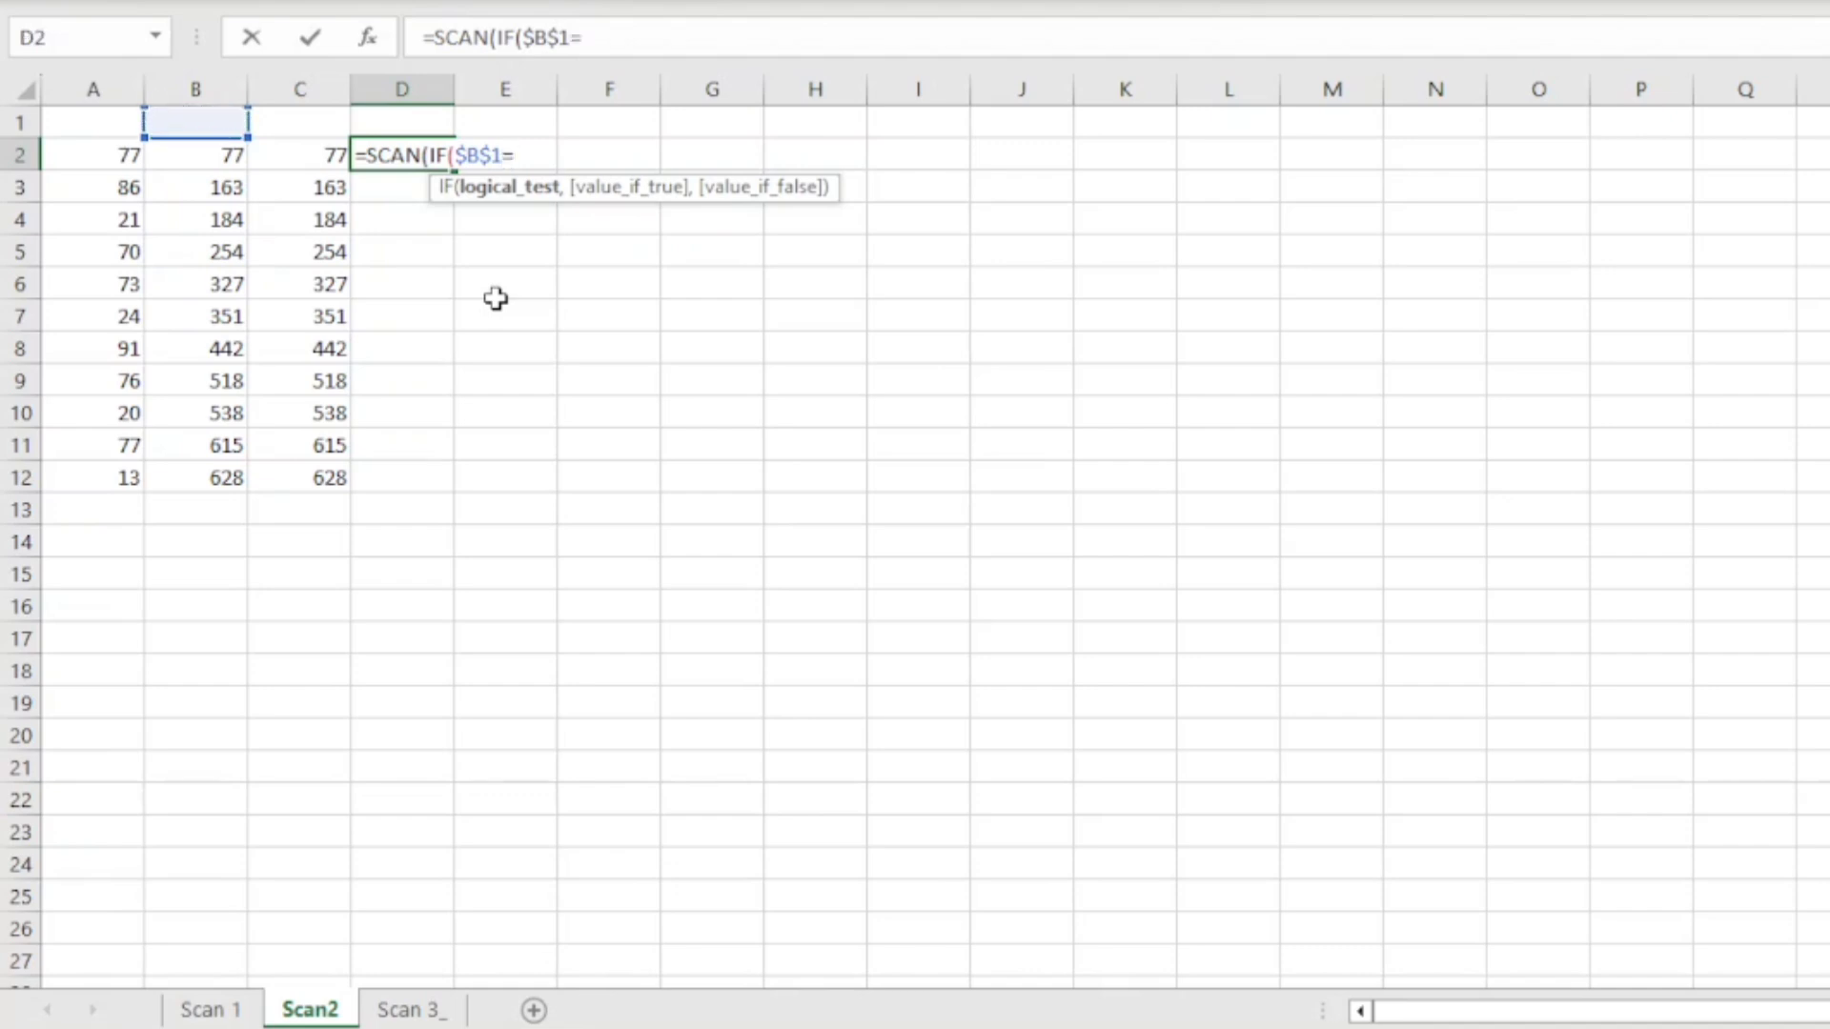
pyautogui.write('0,')
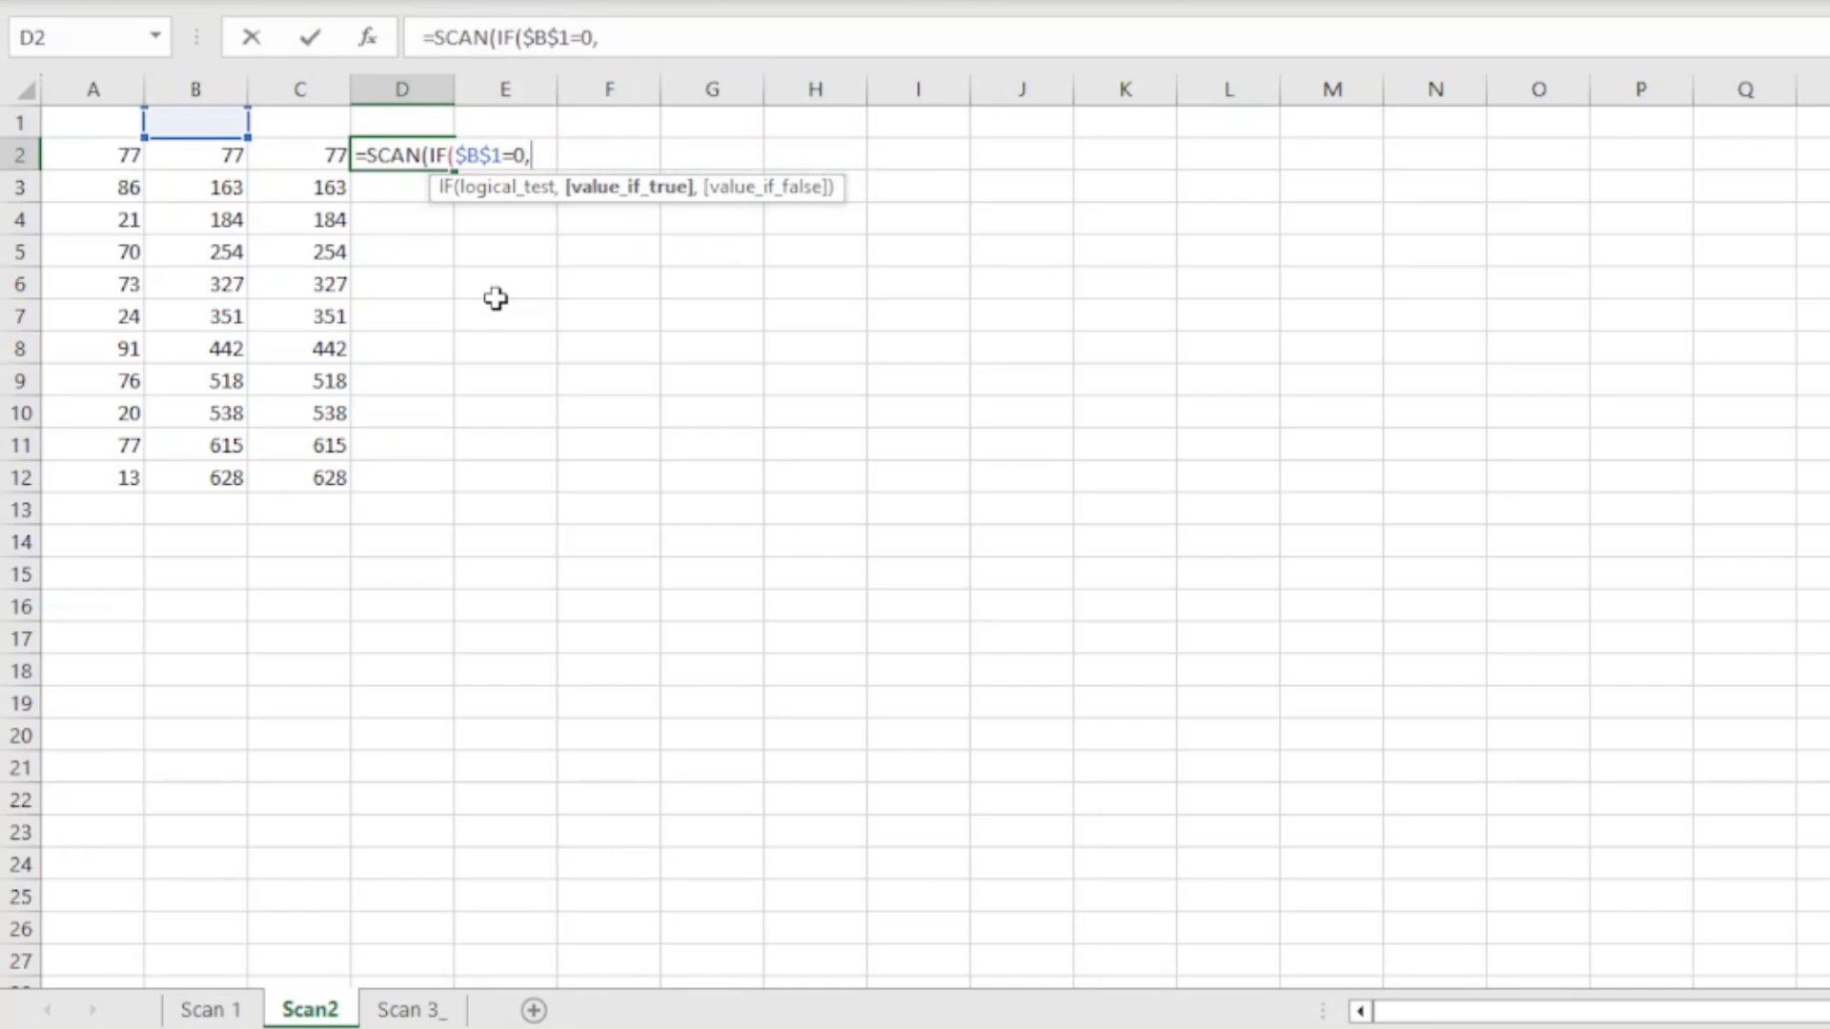
# - Complete the IF in the D2 formula to return 0 when true and $B$1 when false
pyautogui.write('0,')
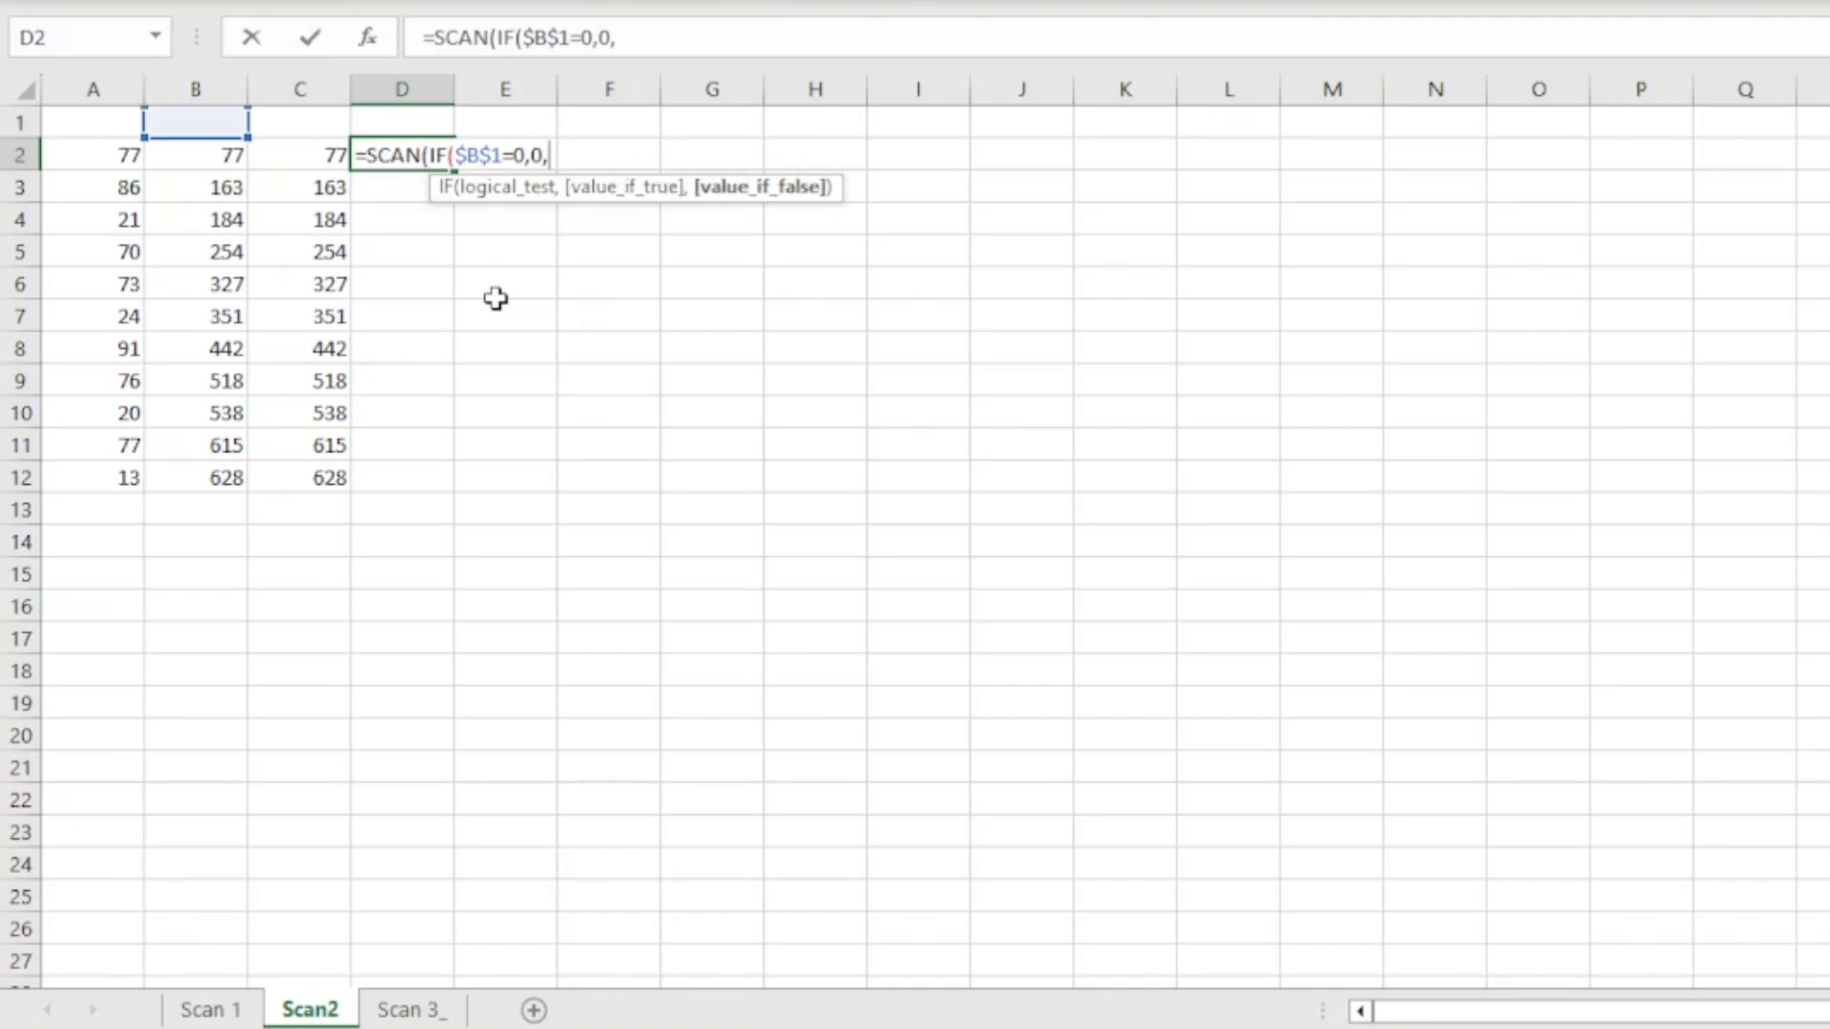
pyautogui.click(215, 122)
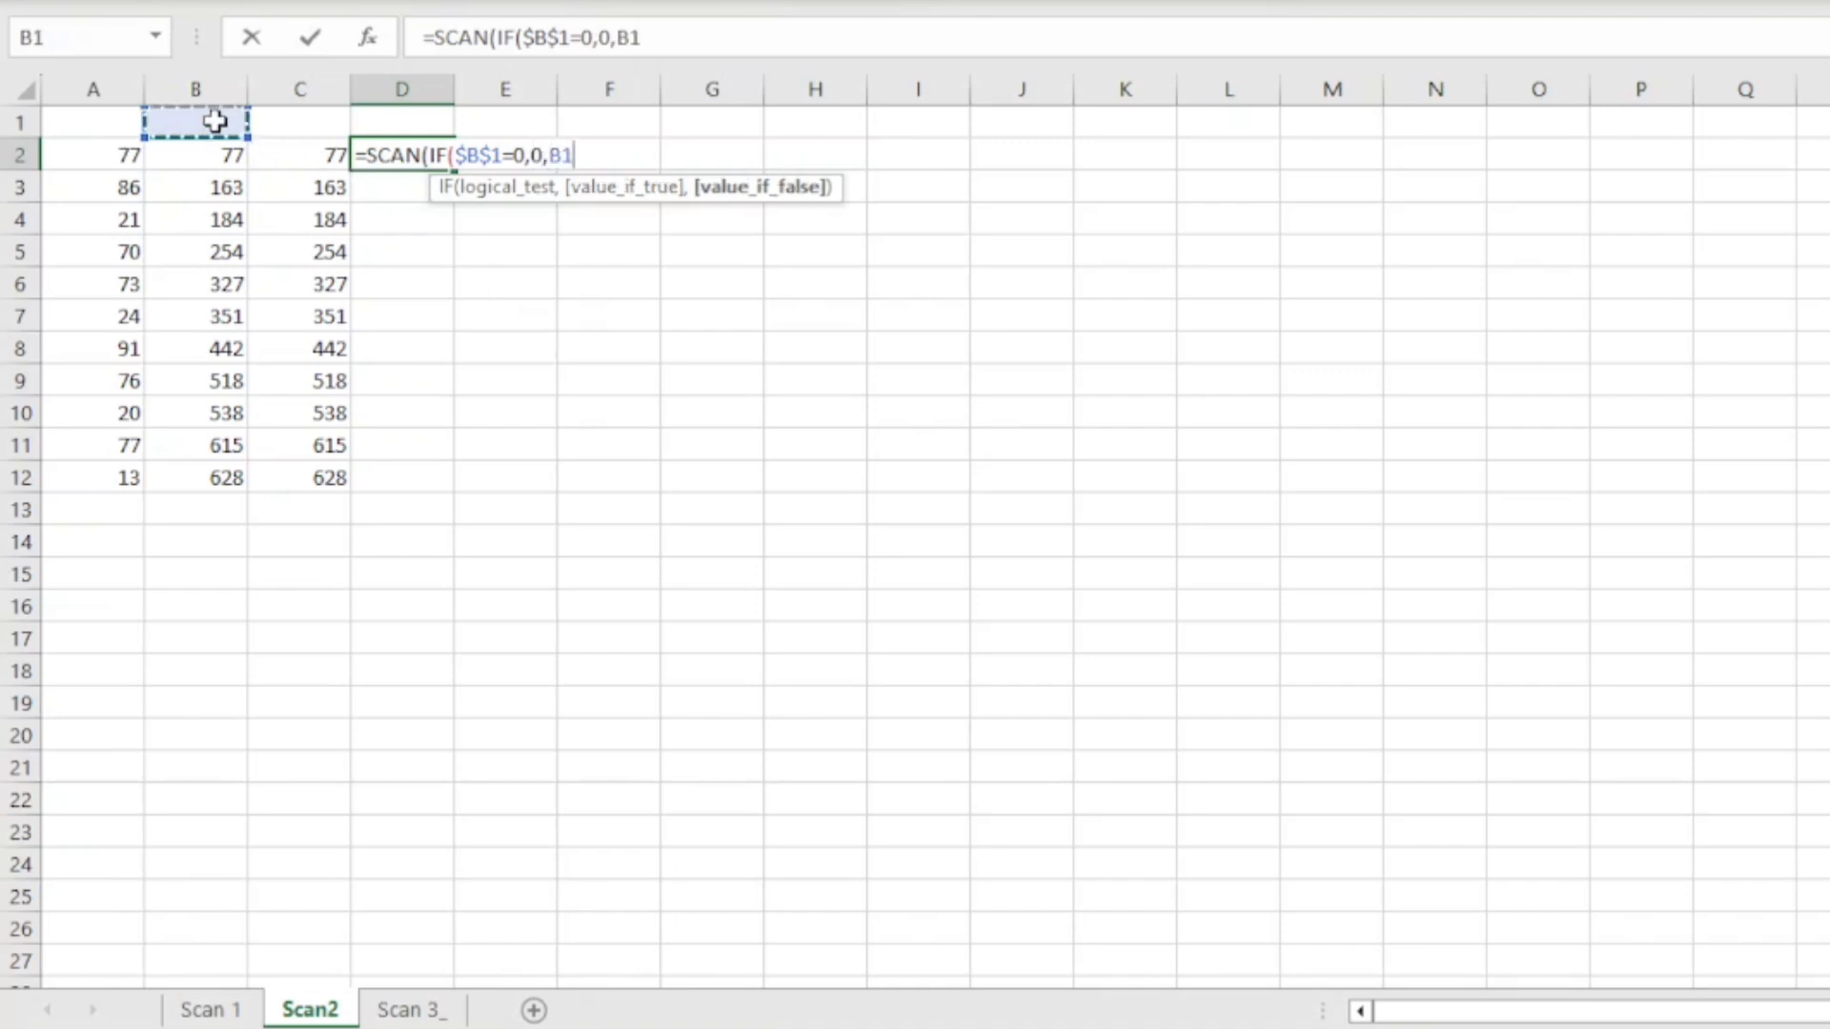
pyautogui.press('F4')
pyautogui.write(',')
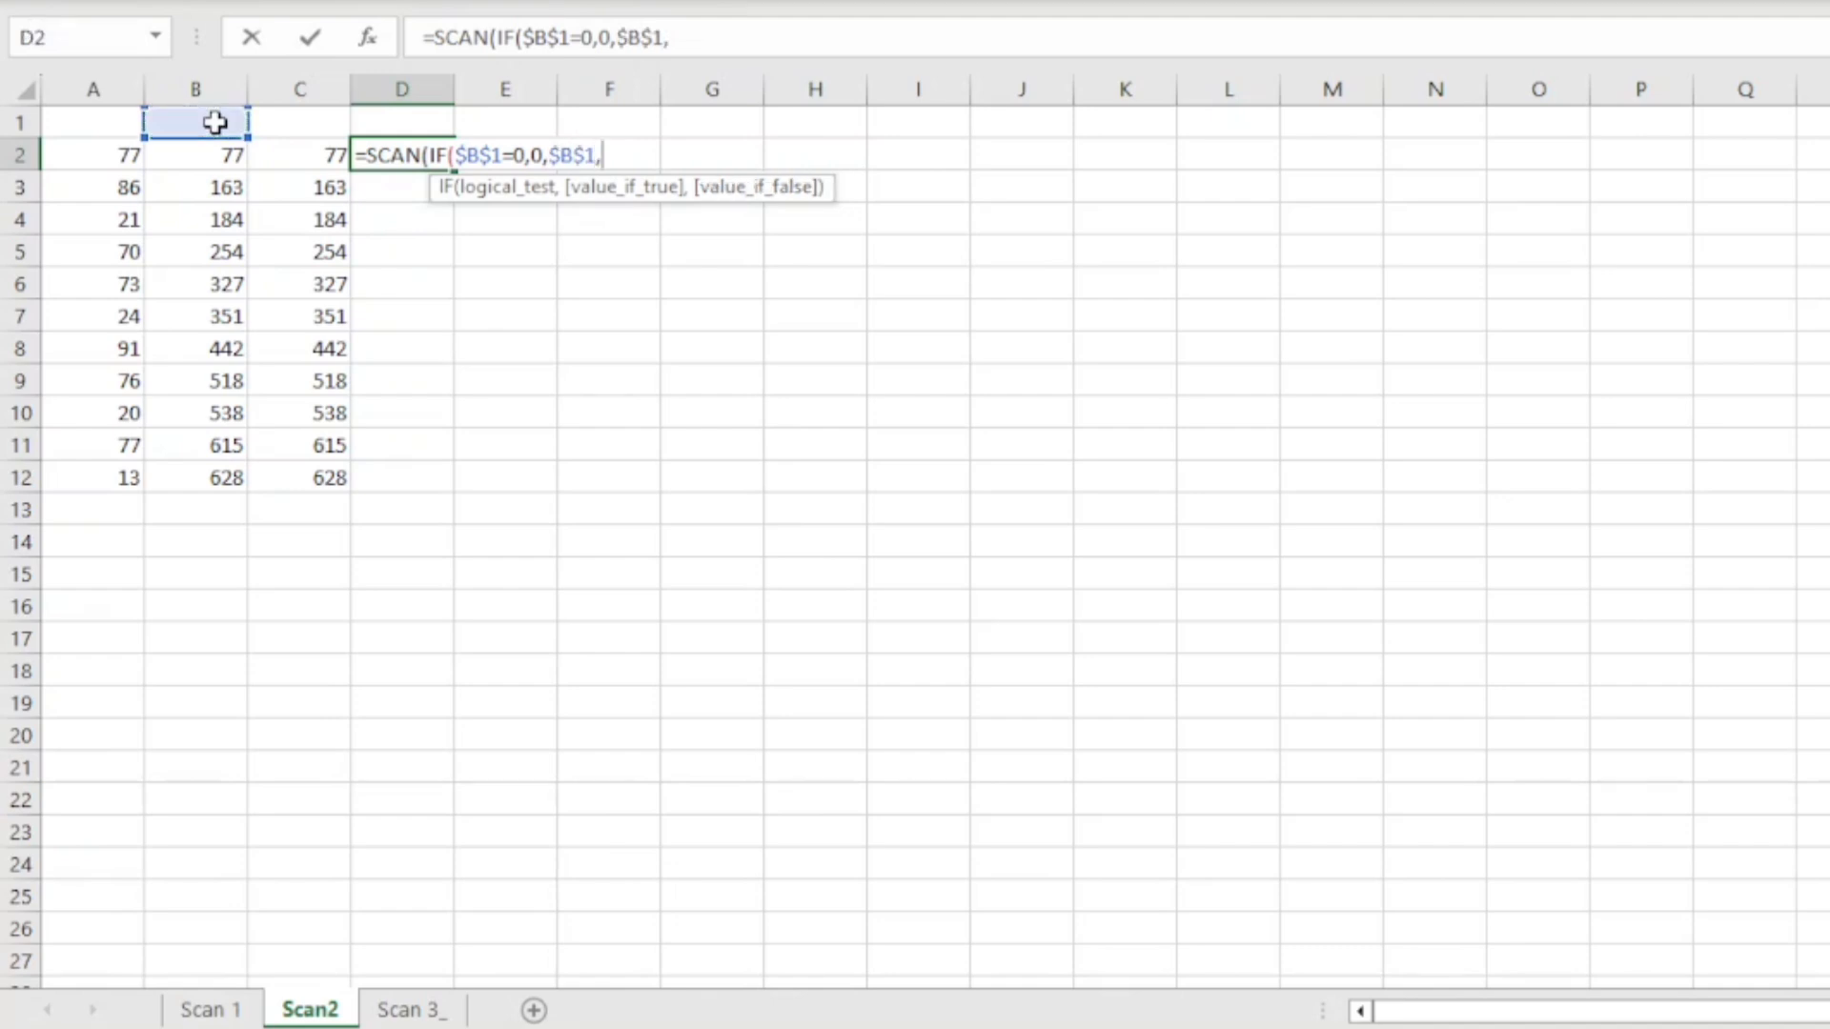
pyautogui.press('BackSpace')
pyautogui.write(')')
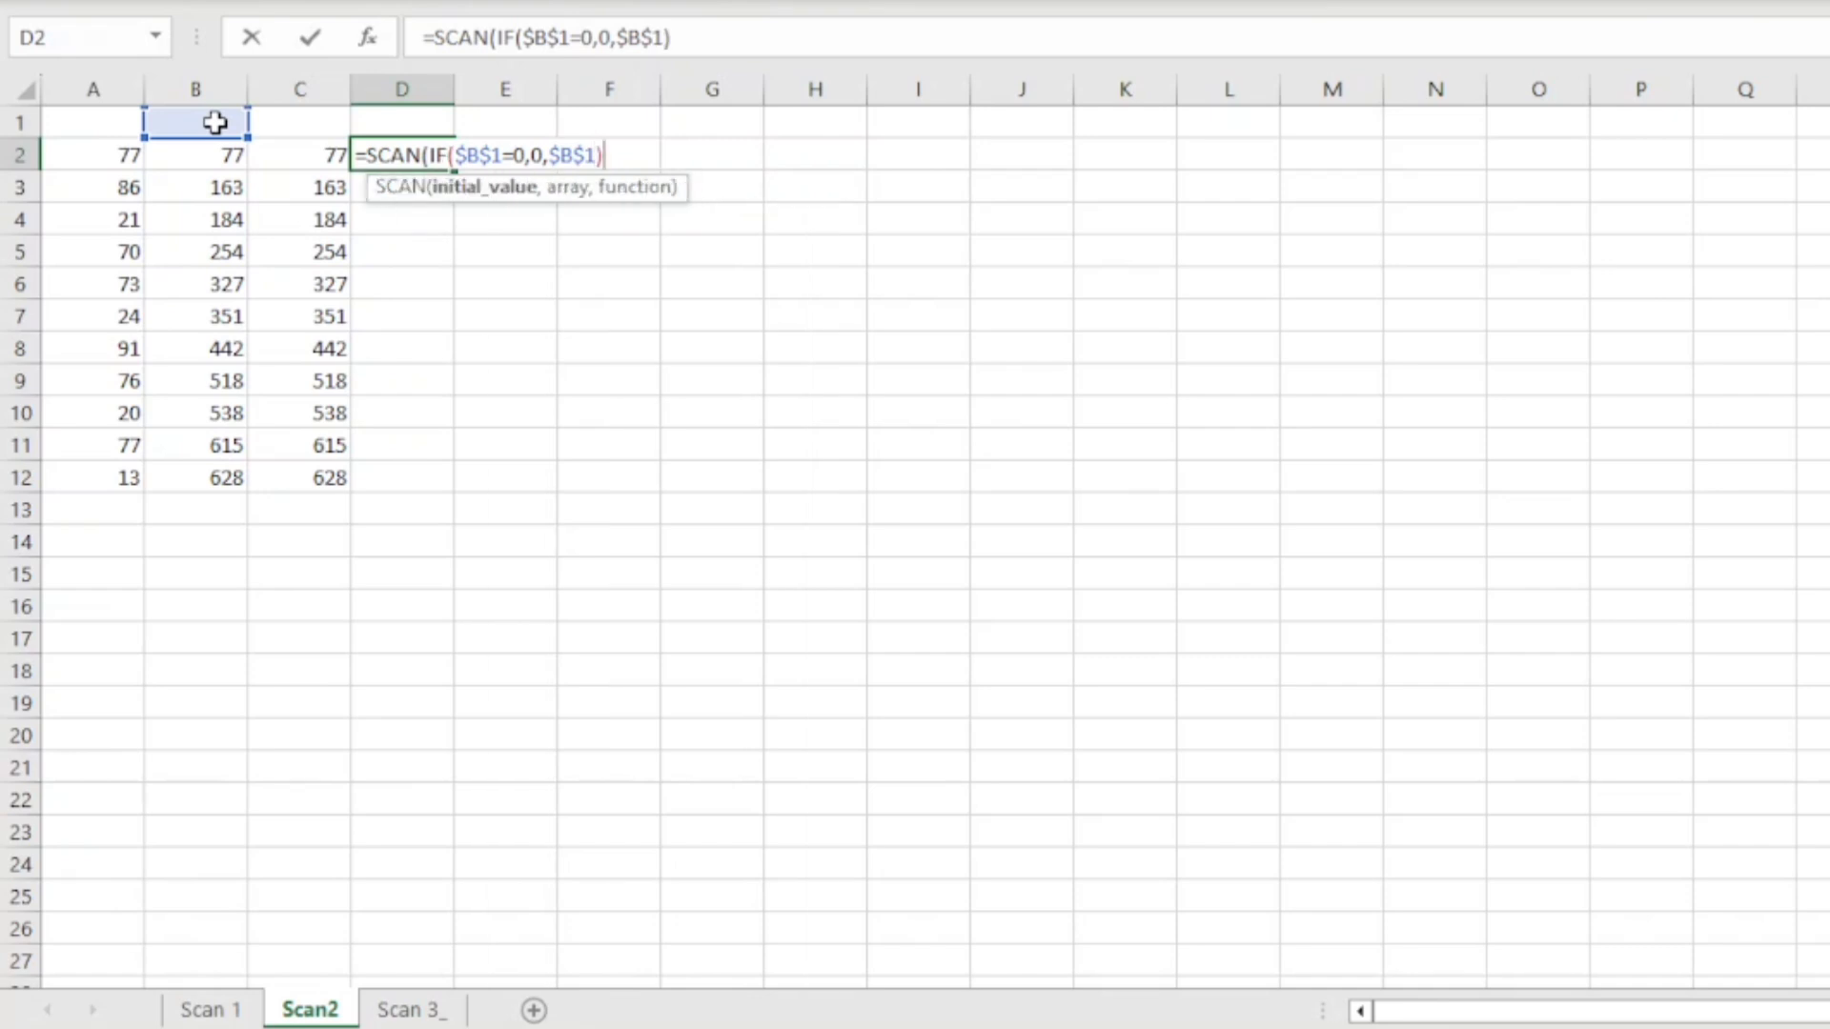
pyautogui.write(',')
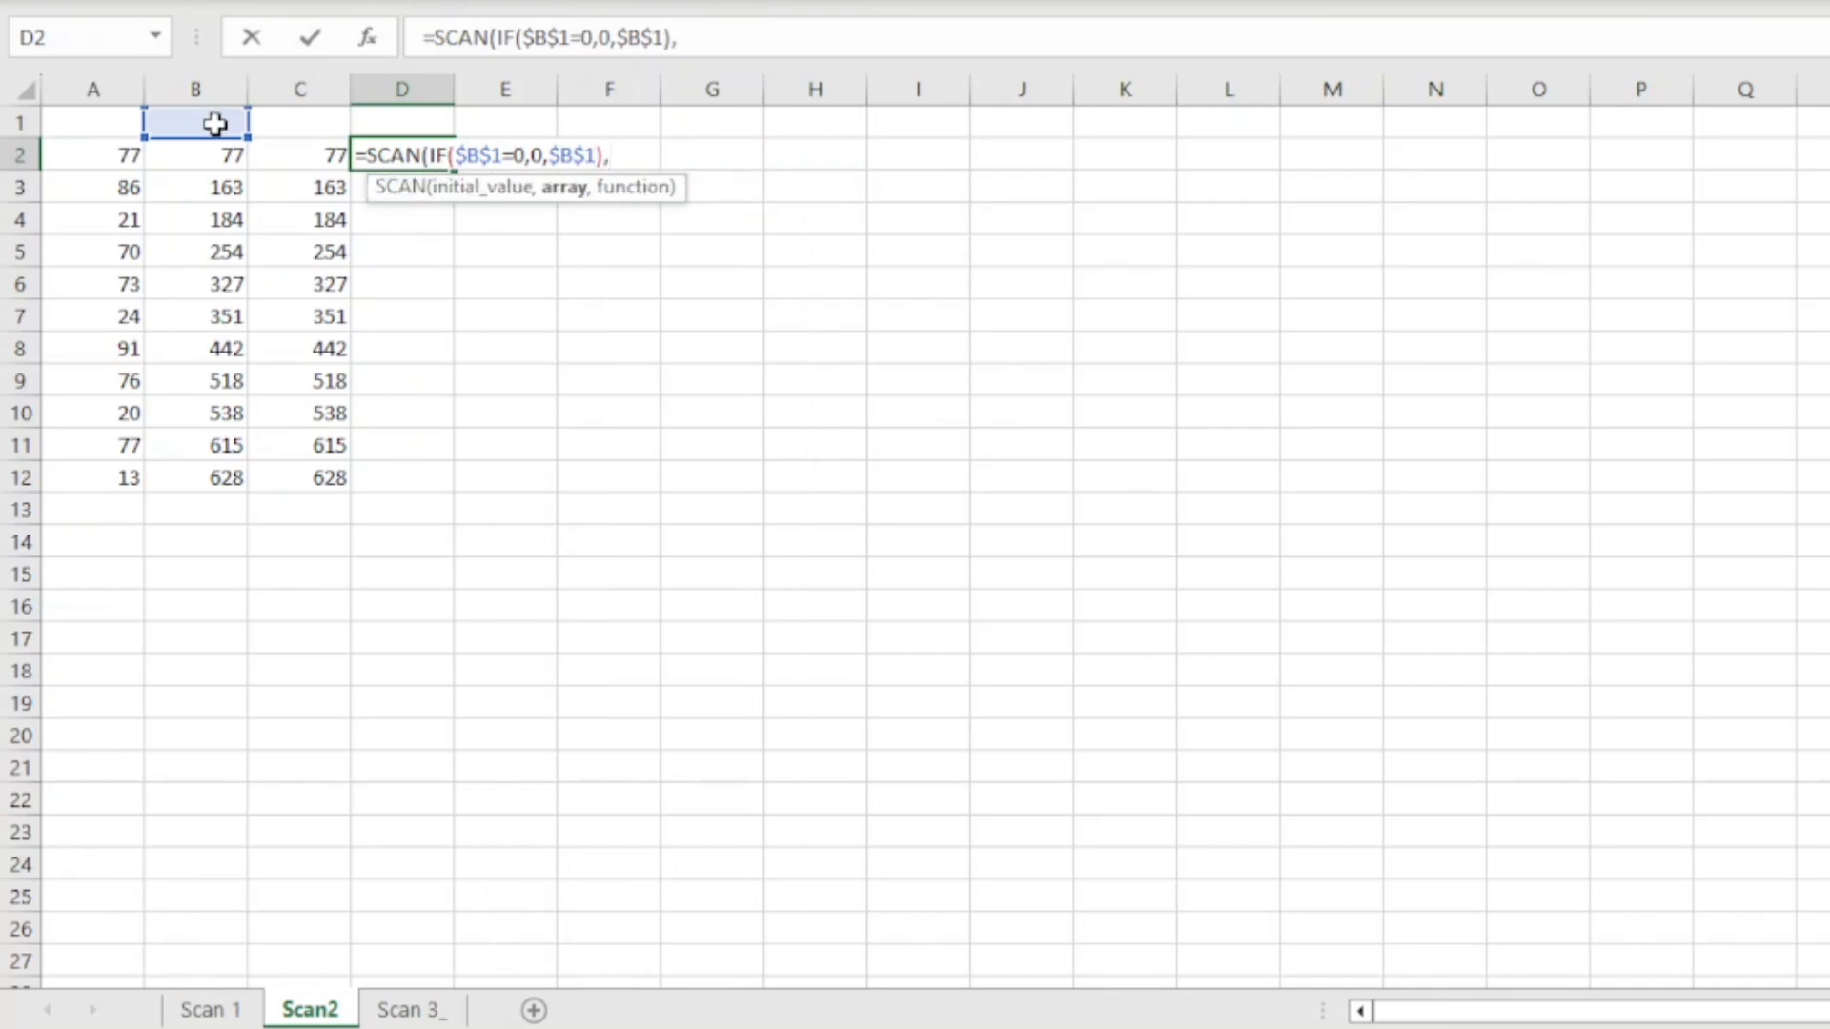
# - Finish the SCAN formula in D2 with A2:A12 as the array and LAMBDA(x,y,x+y) as the function
pyautogui.moveTo(122, 155); pyautogui.dragTo(122, 477)
pyautogui.write(',')
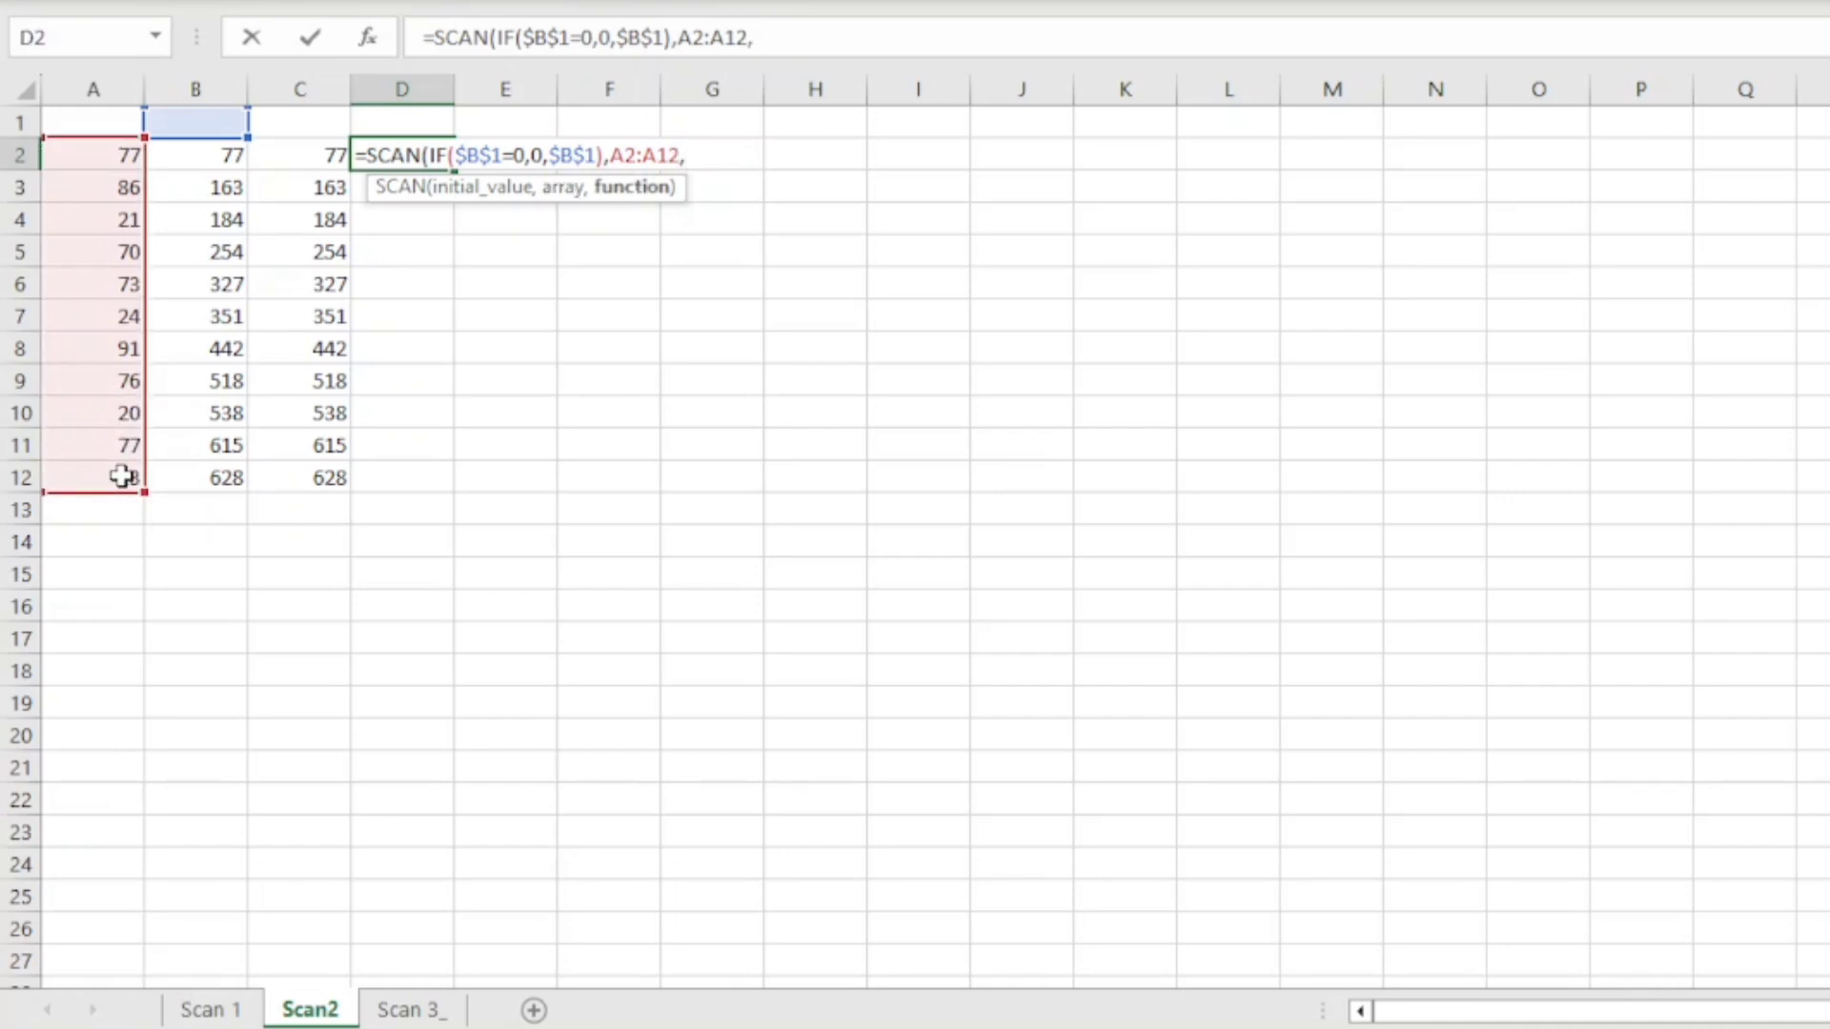
pyautogui.write(' lam')
pyautogui.press('Tab')
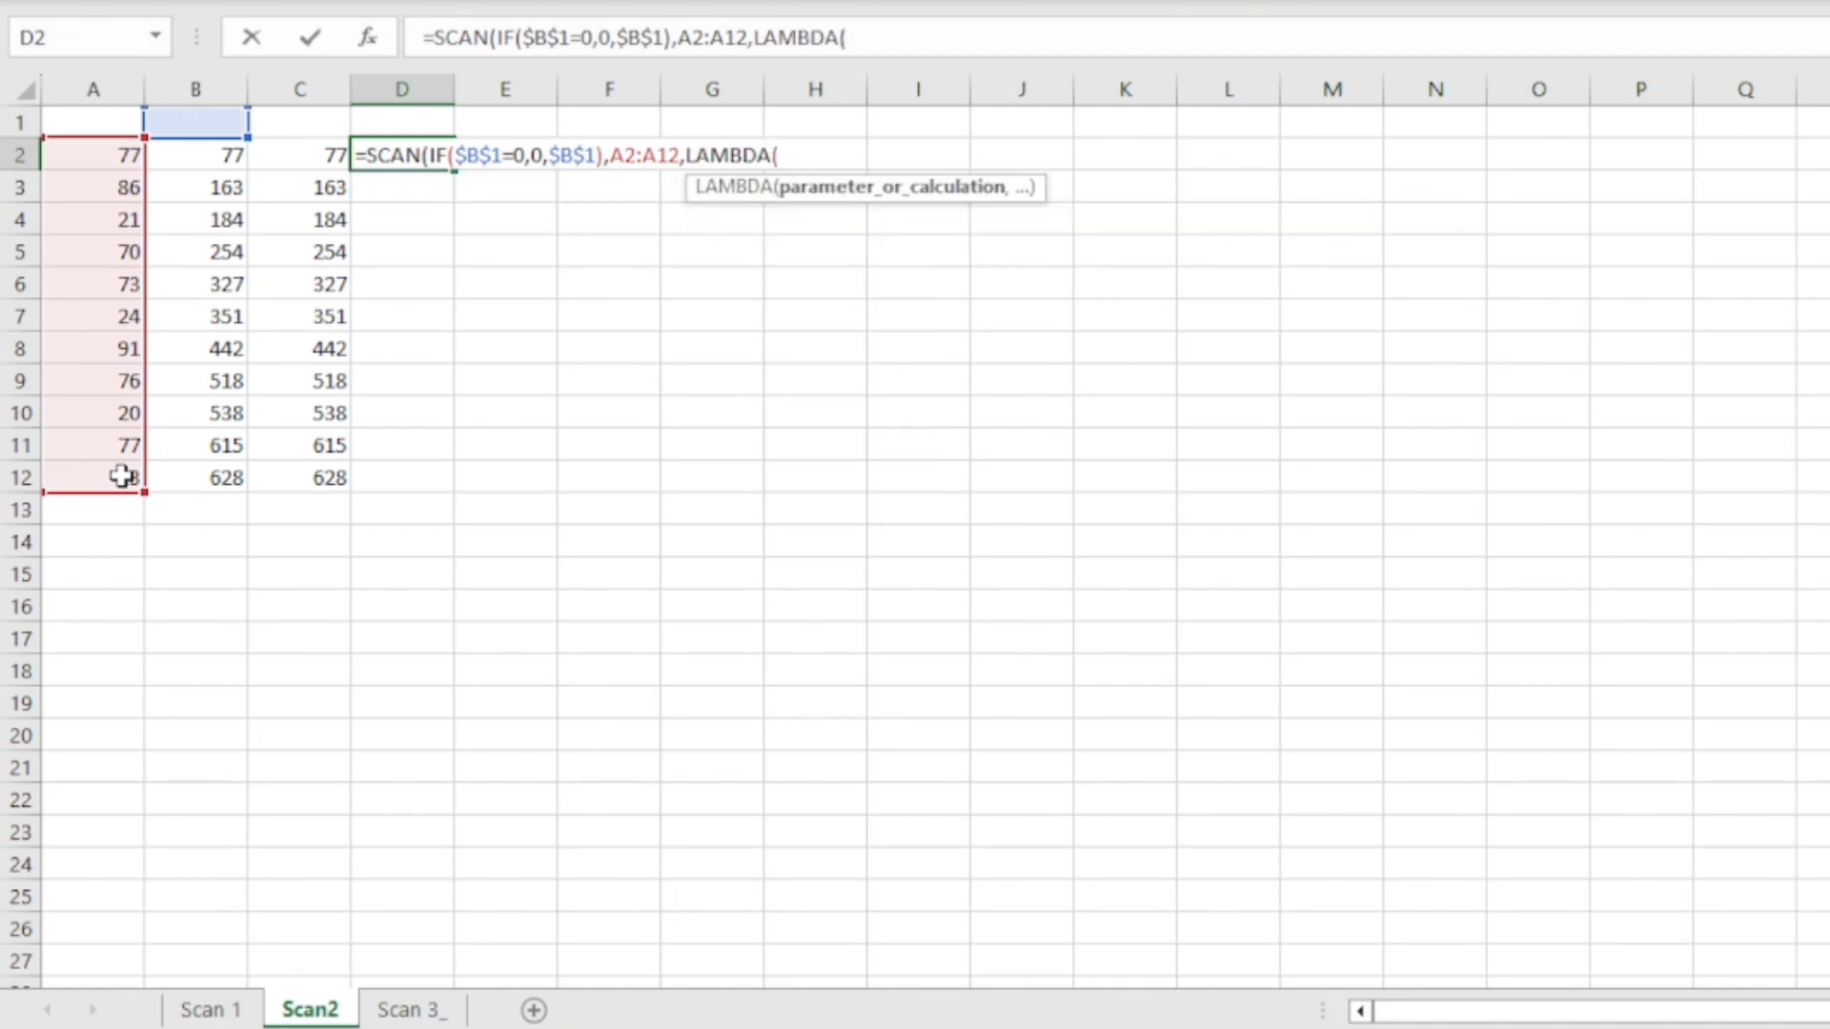
pyautogui.write('x,')
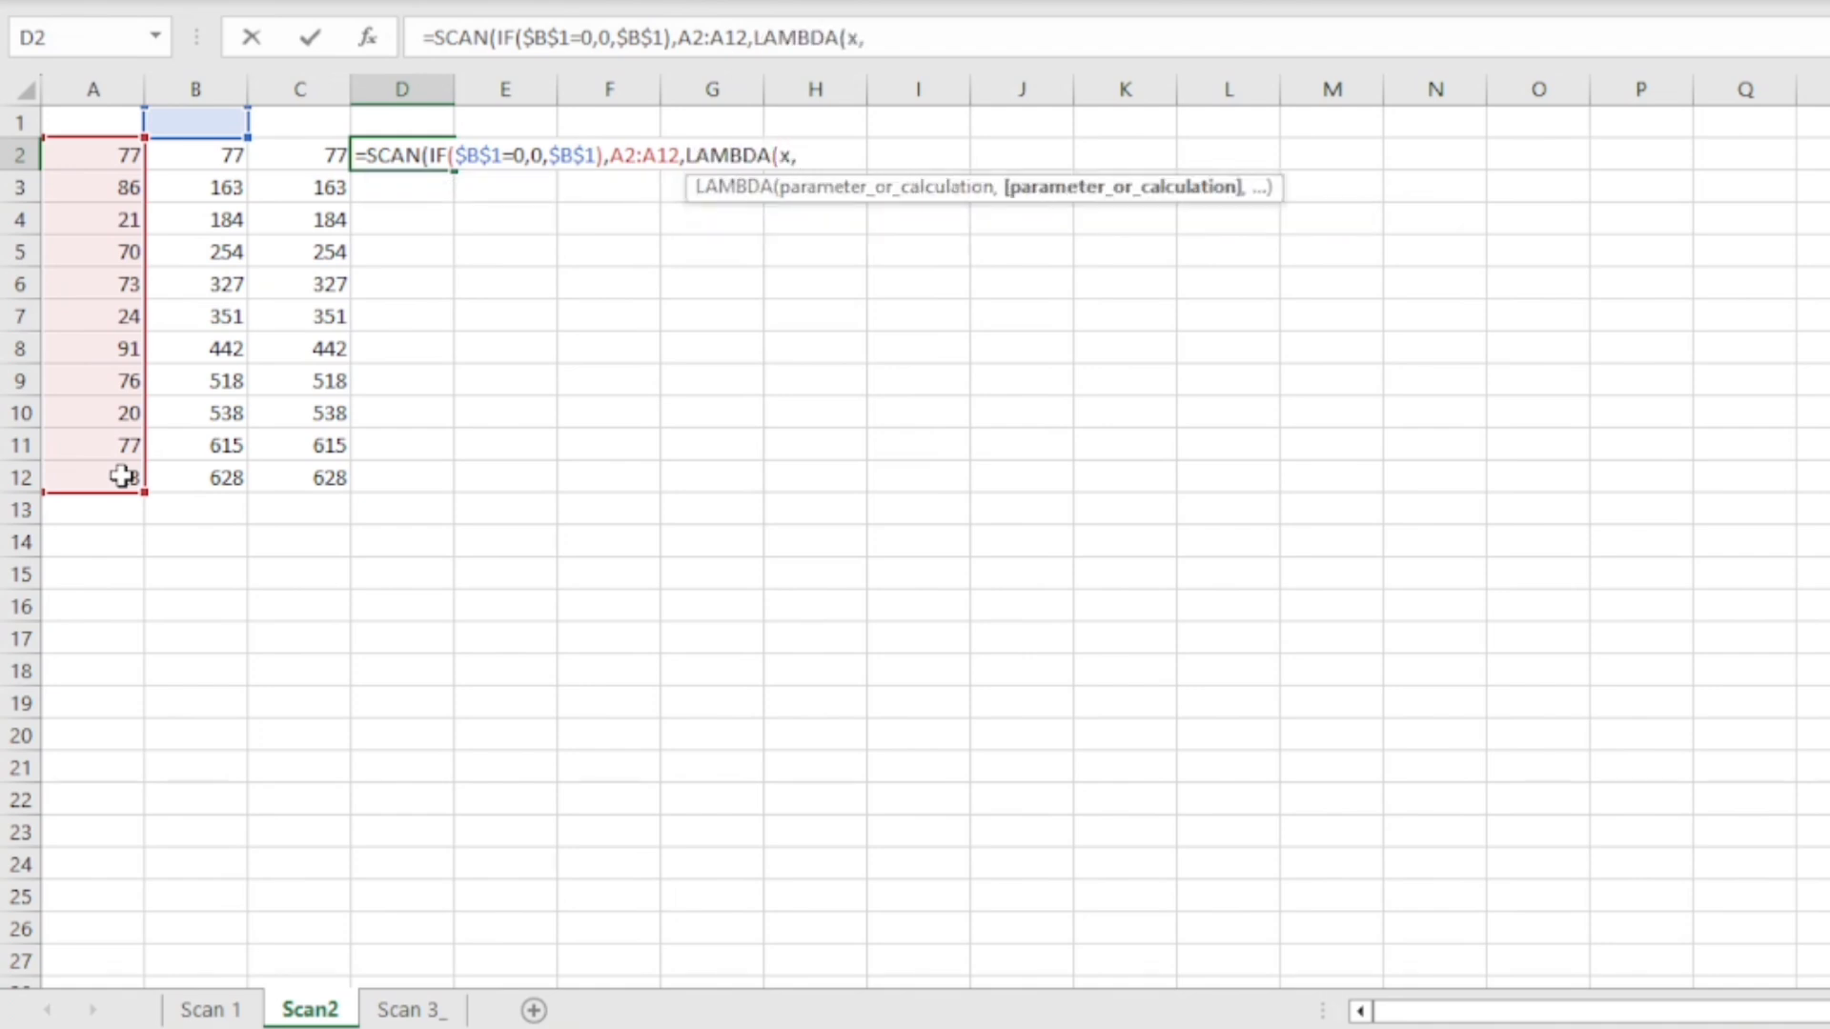
pyautogui.write('y,')
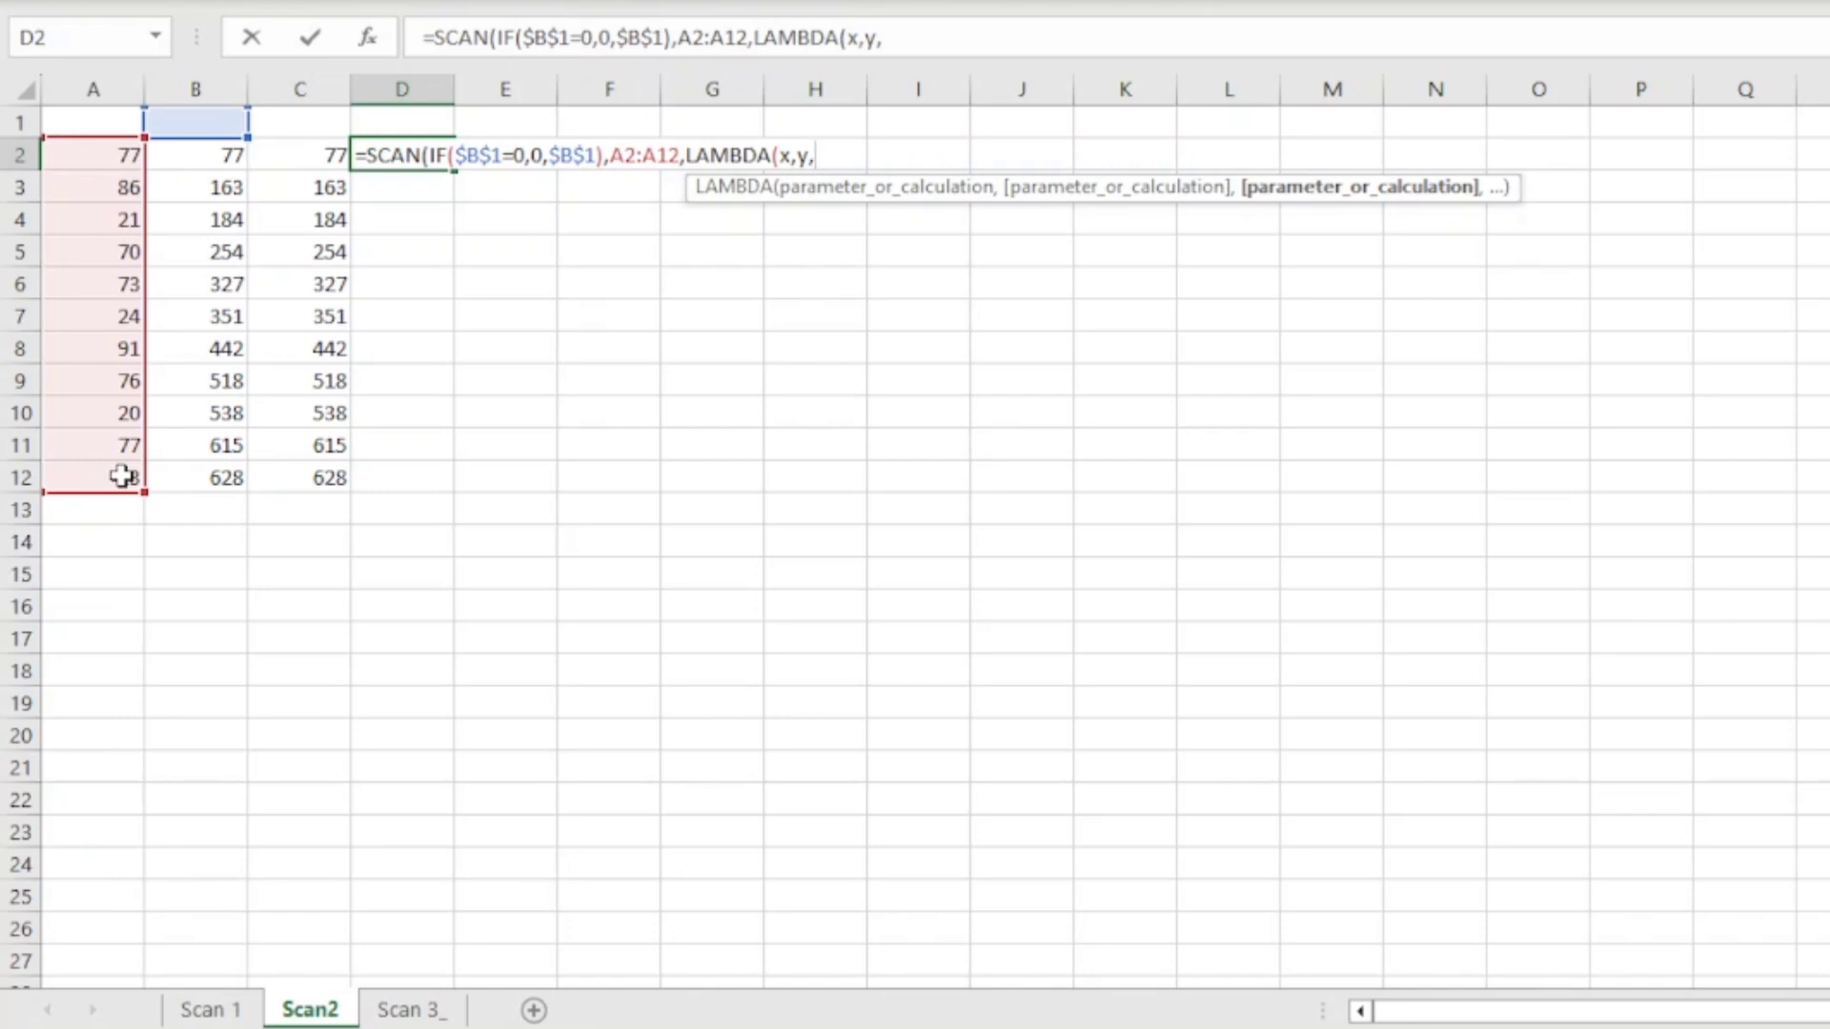
pyautogui.write('x')
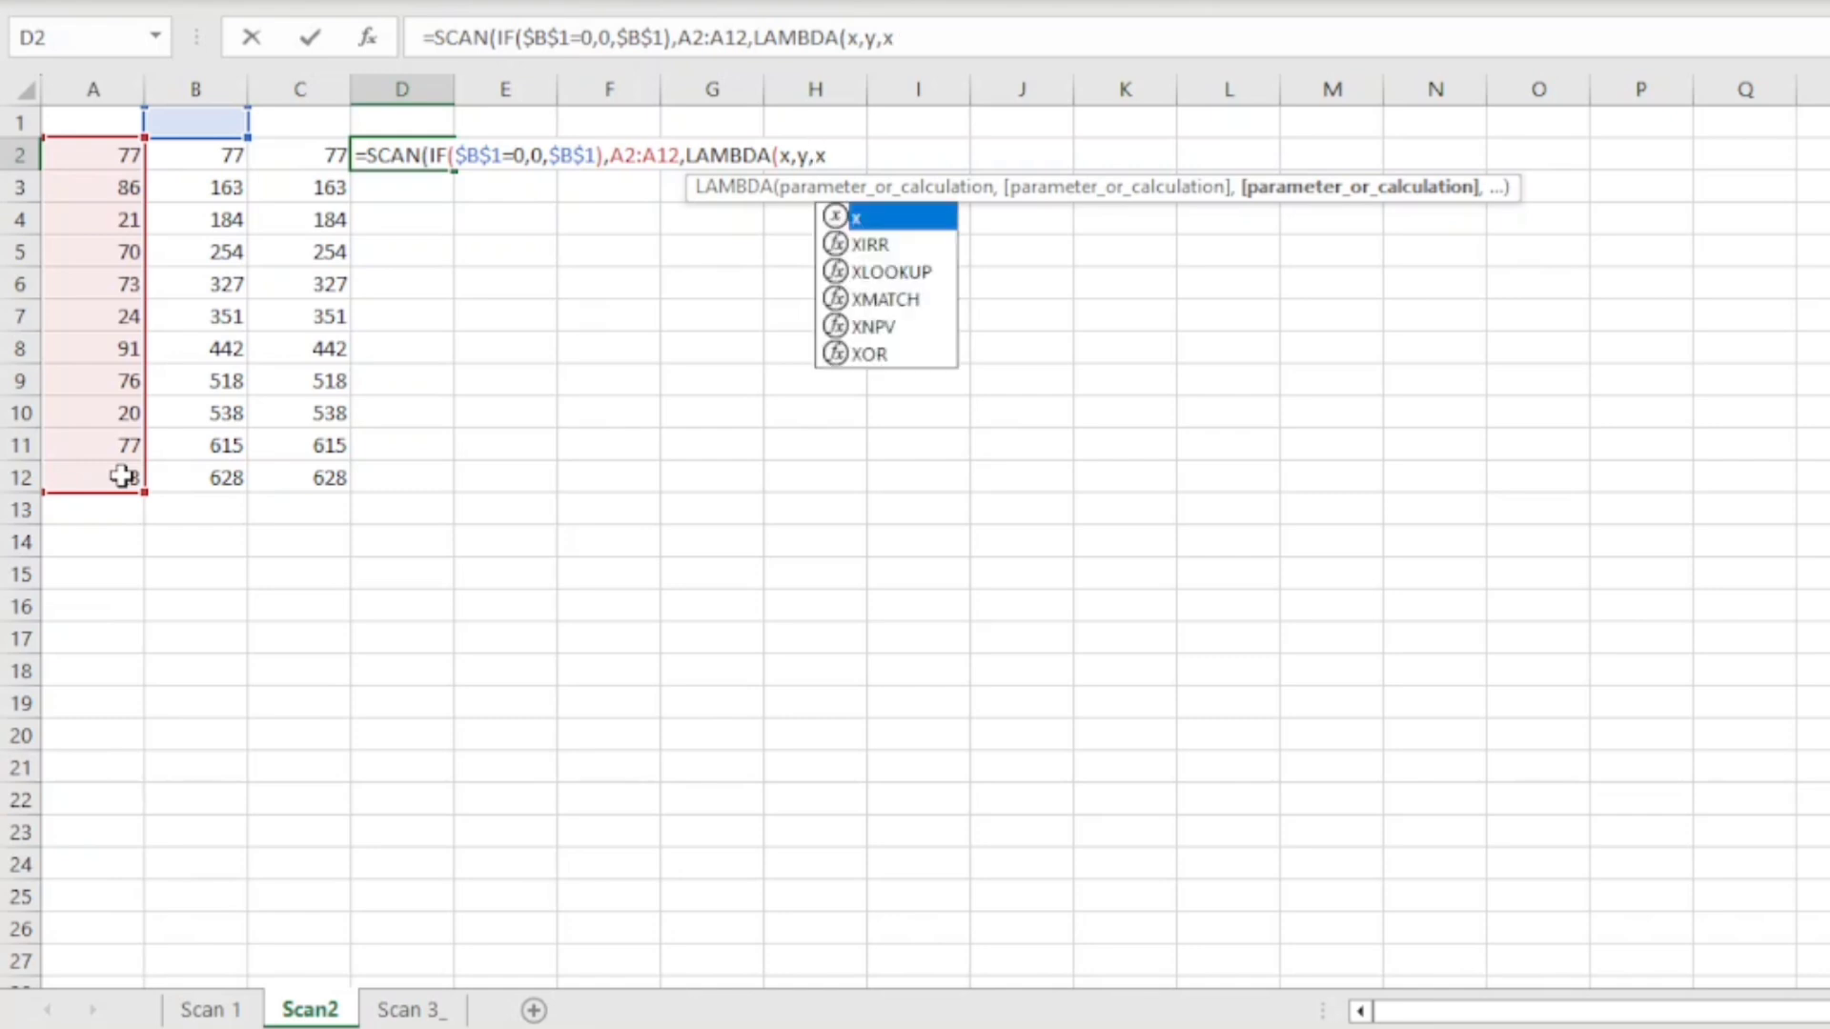
pyautogui.write('+y')
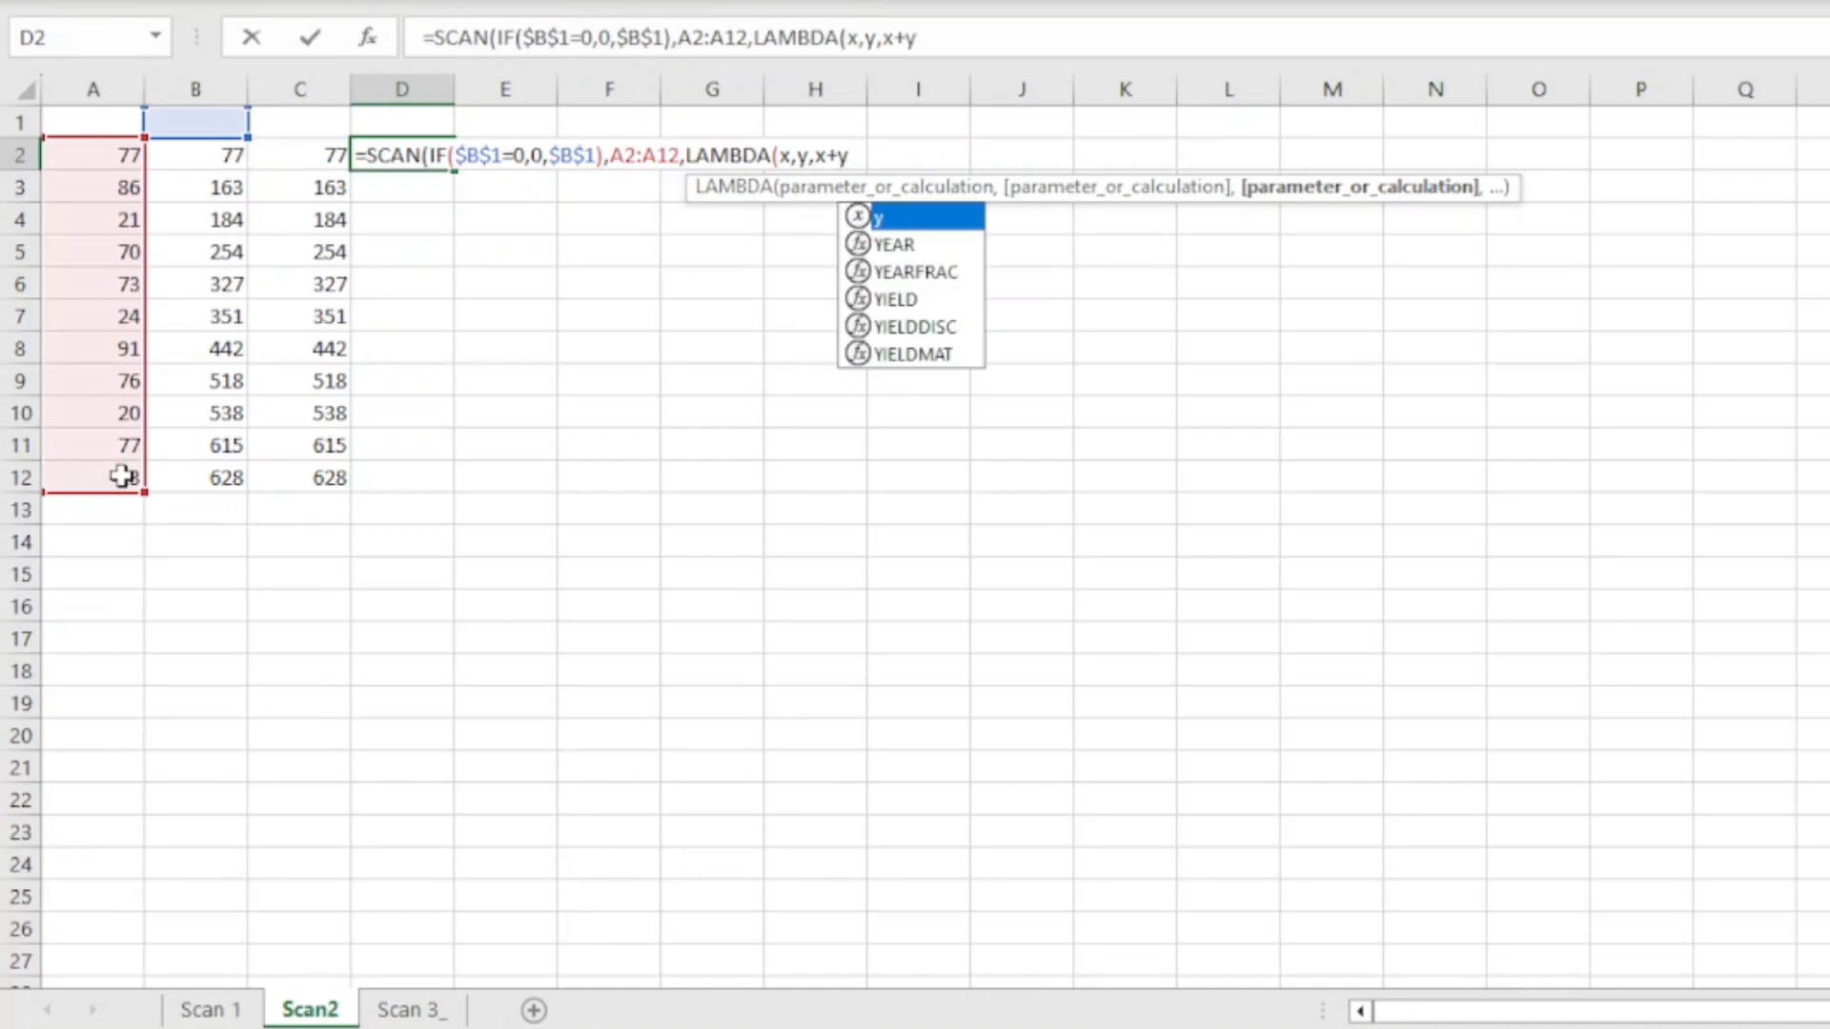
pyautogui.write('))')
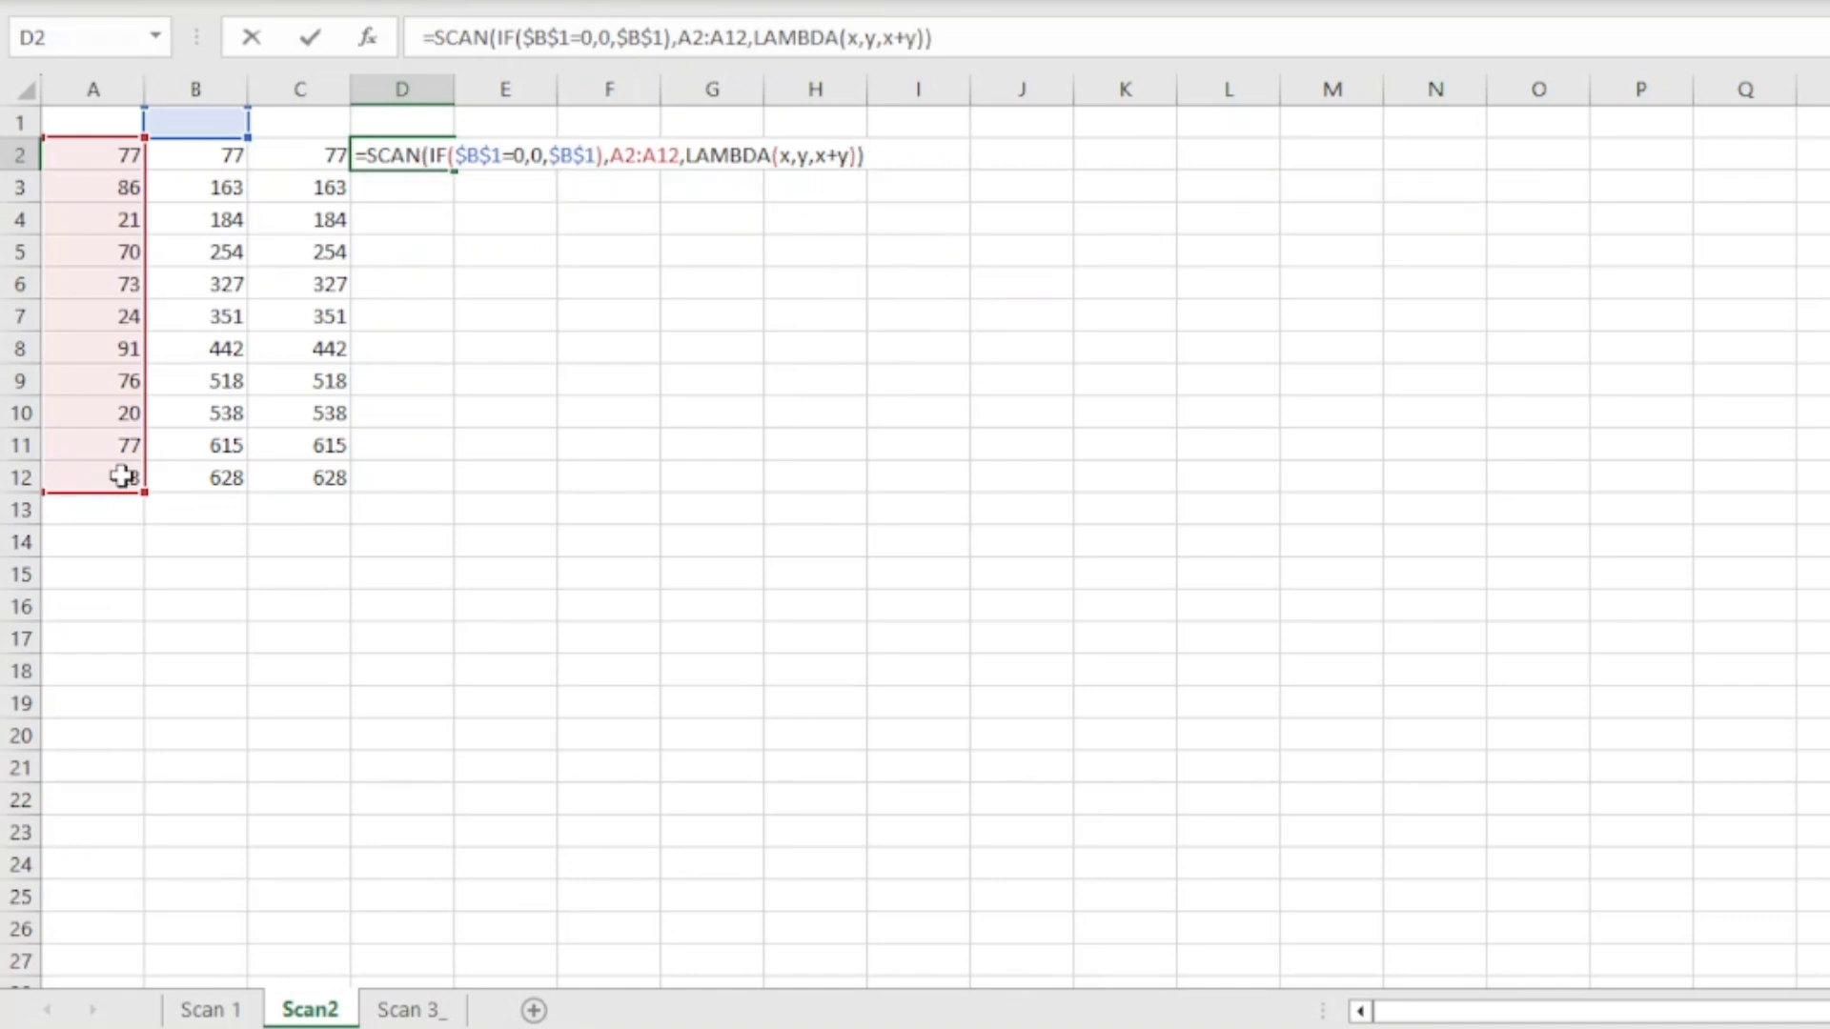
pyautogui.press('Return')
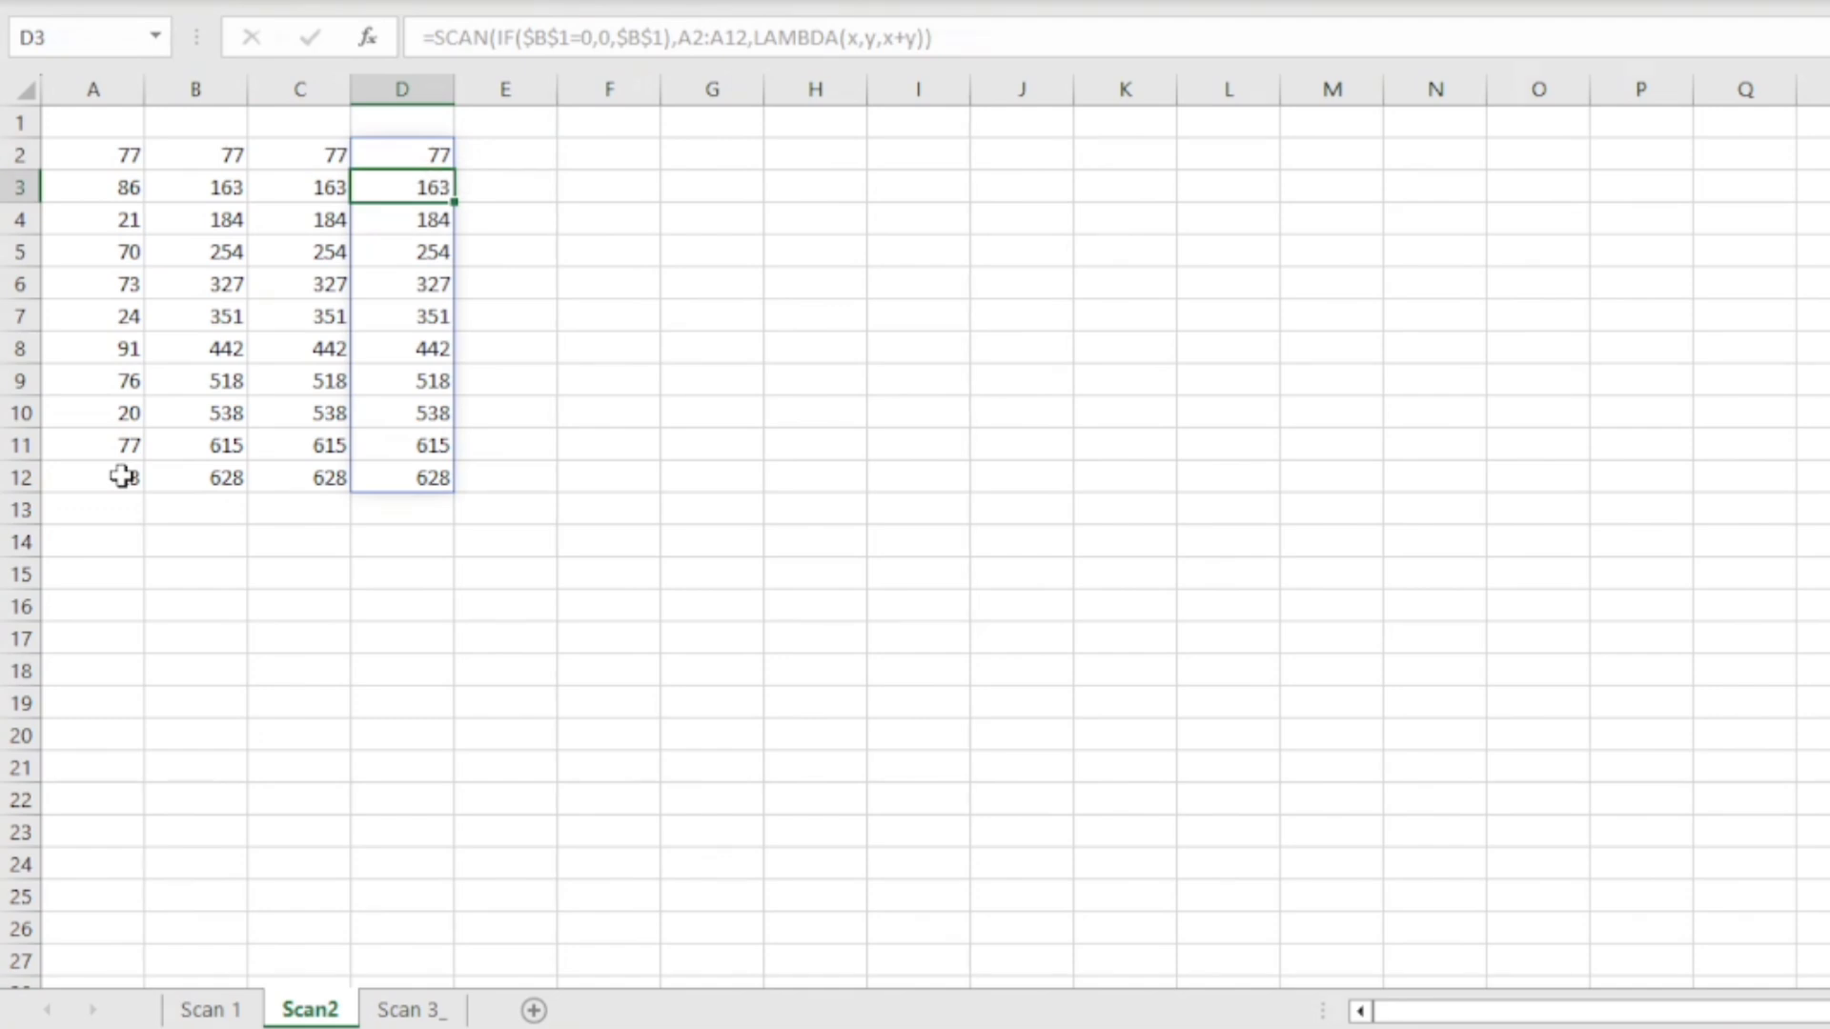
# - Enter 500 in cell B1 as the opening balance for the running totals
pyautogui.press('Up')
pyautogui.press('Left')
pyautogui.press('Left')
pyautogui.press('Up')
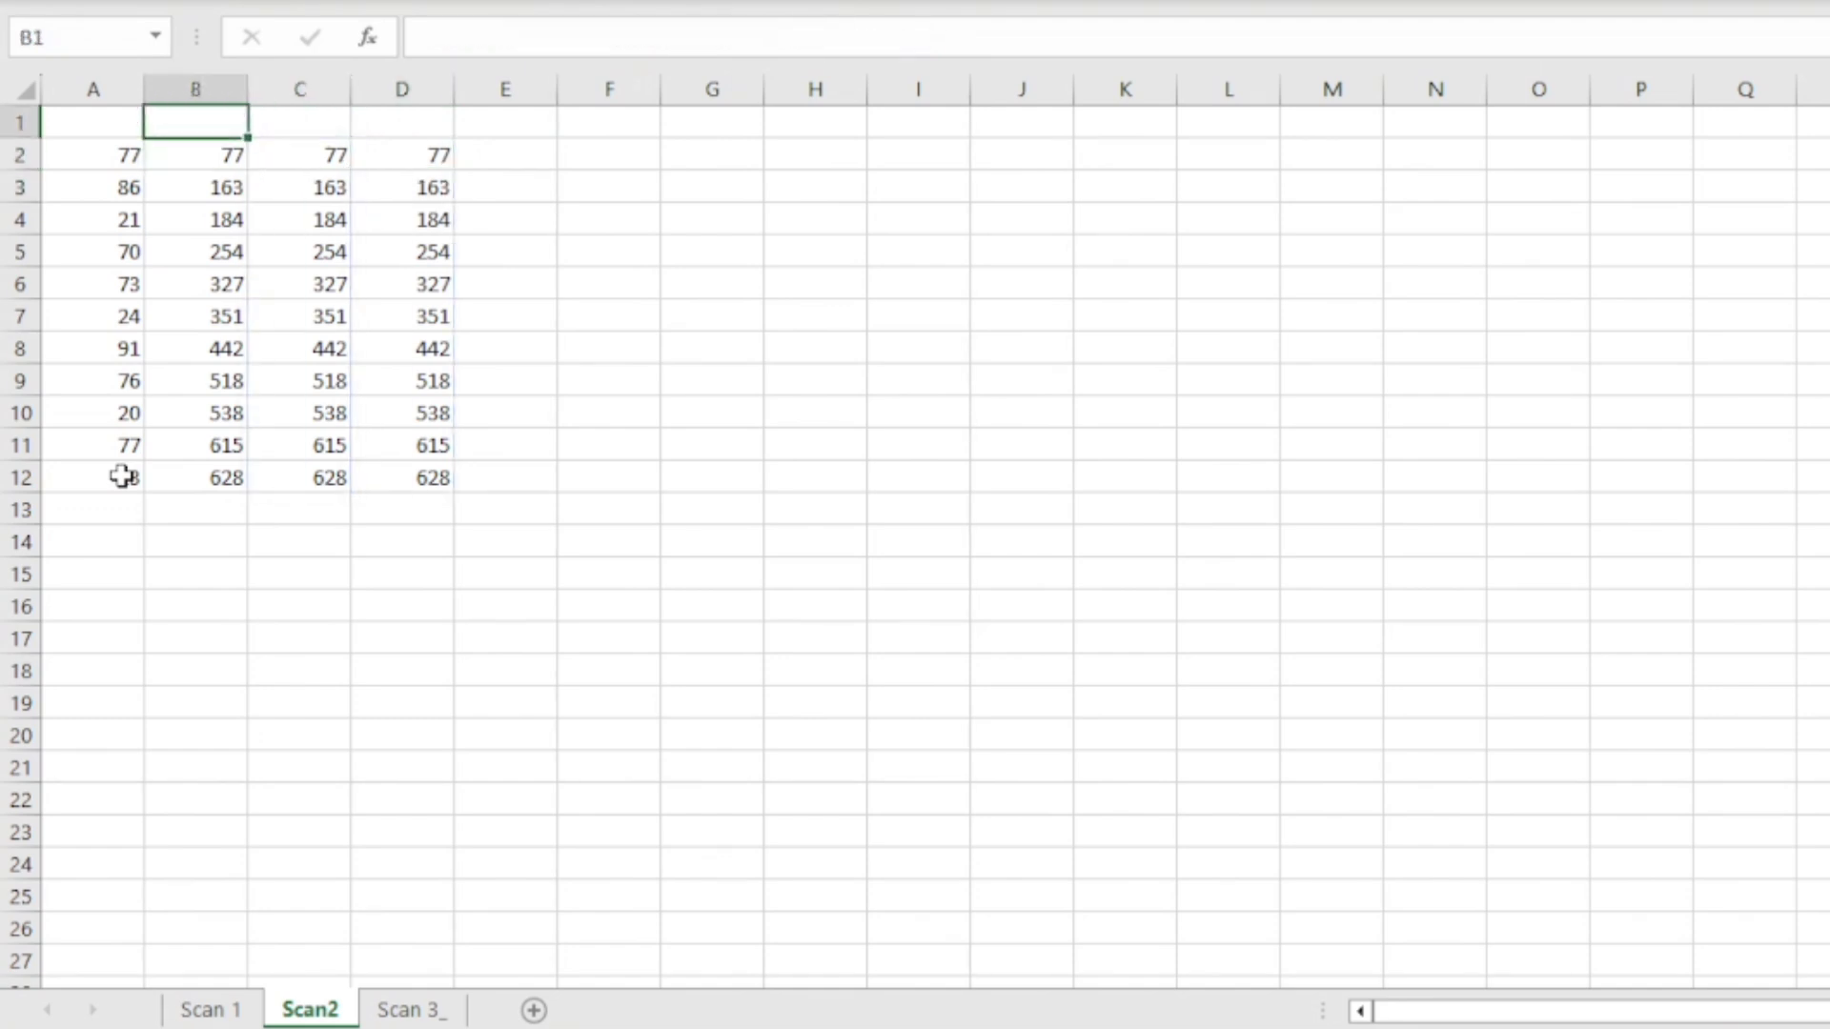
pyautogui.write('500')
pyautogui.press('Return')
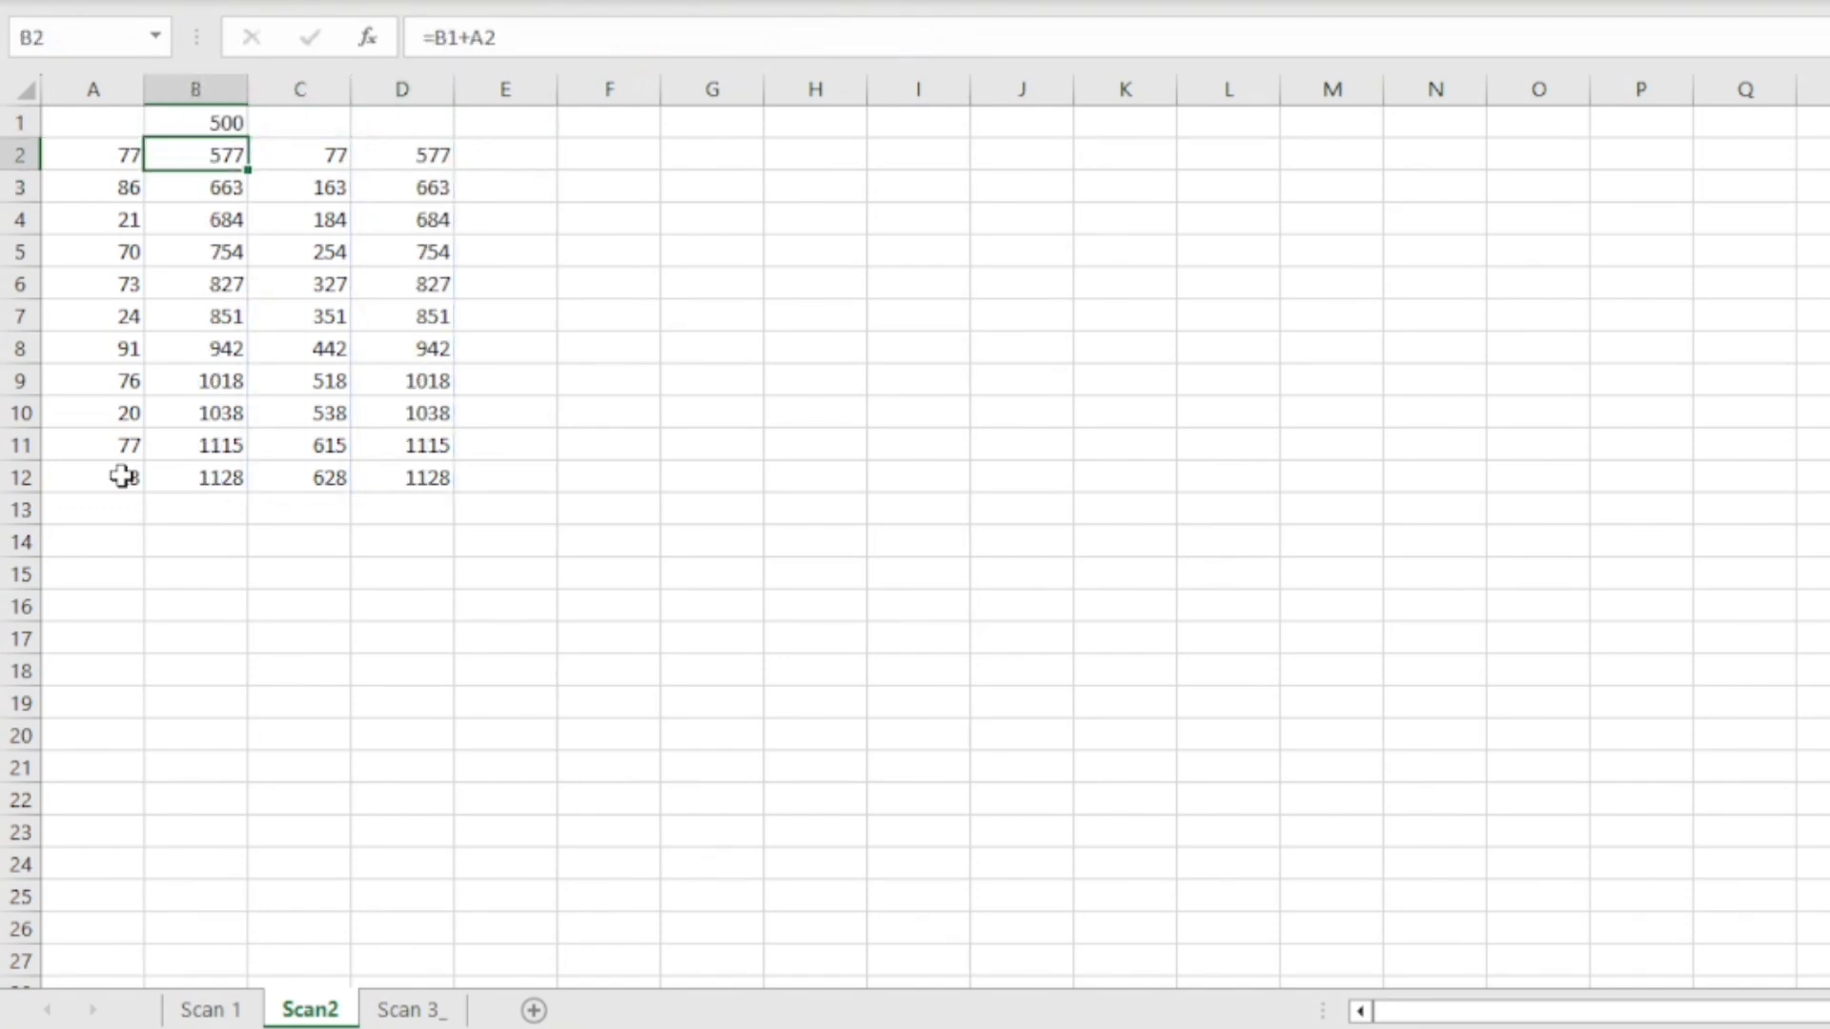
# - Compare the fill-down running totals in B2:B12 with the SCAN results in D2:D12 and examine the spilled formula
pyautogui.moveTo(444, 123); pyautogui.dragTo(462, 126)
pyautogui.click(432, 151)
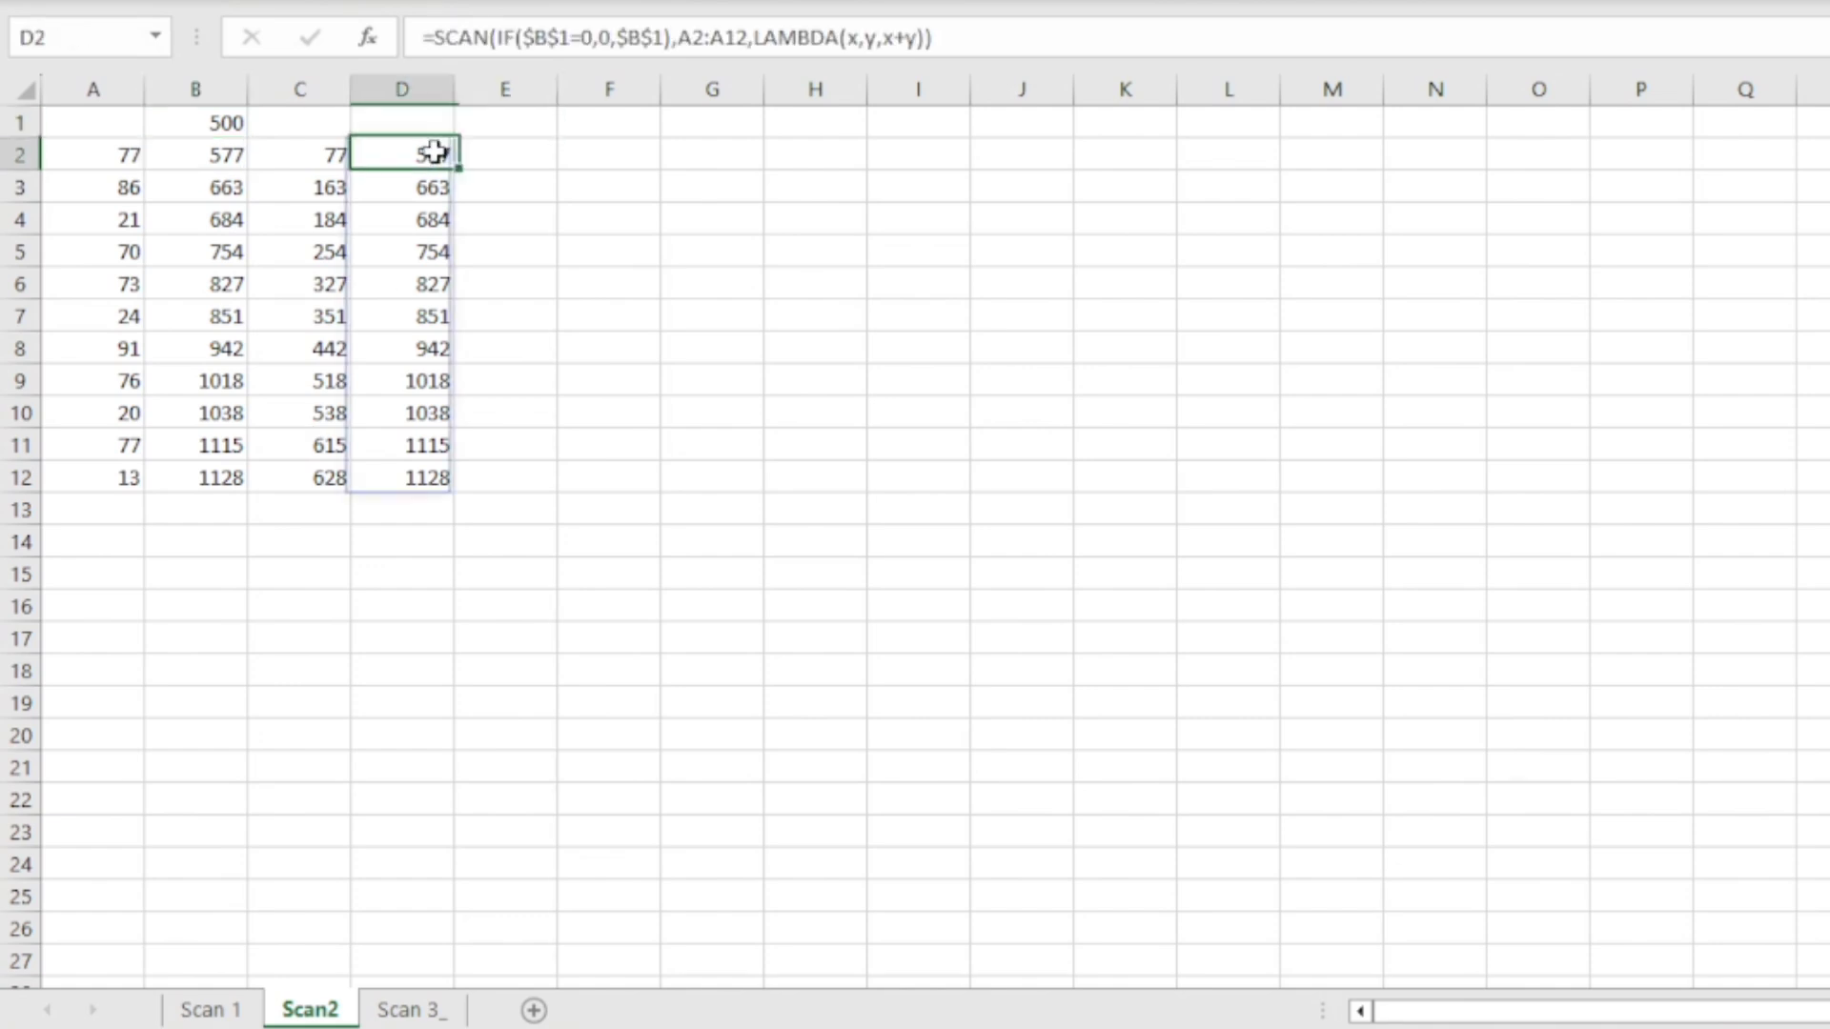
pyautogui.moveTo(236, 163); pyautogui.dragTo(194, 482)
pyautogui.moveTo(425, 155); pyautogui.dragTo(421, 471)
pyautogui.click(490, 151)
pyautogui.click(402, 191)
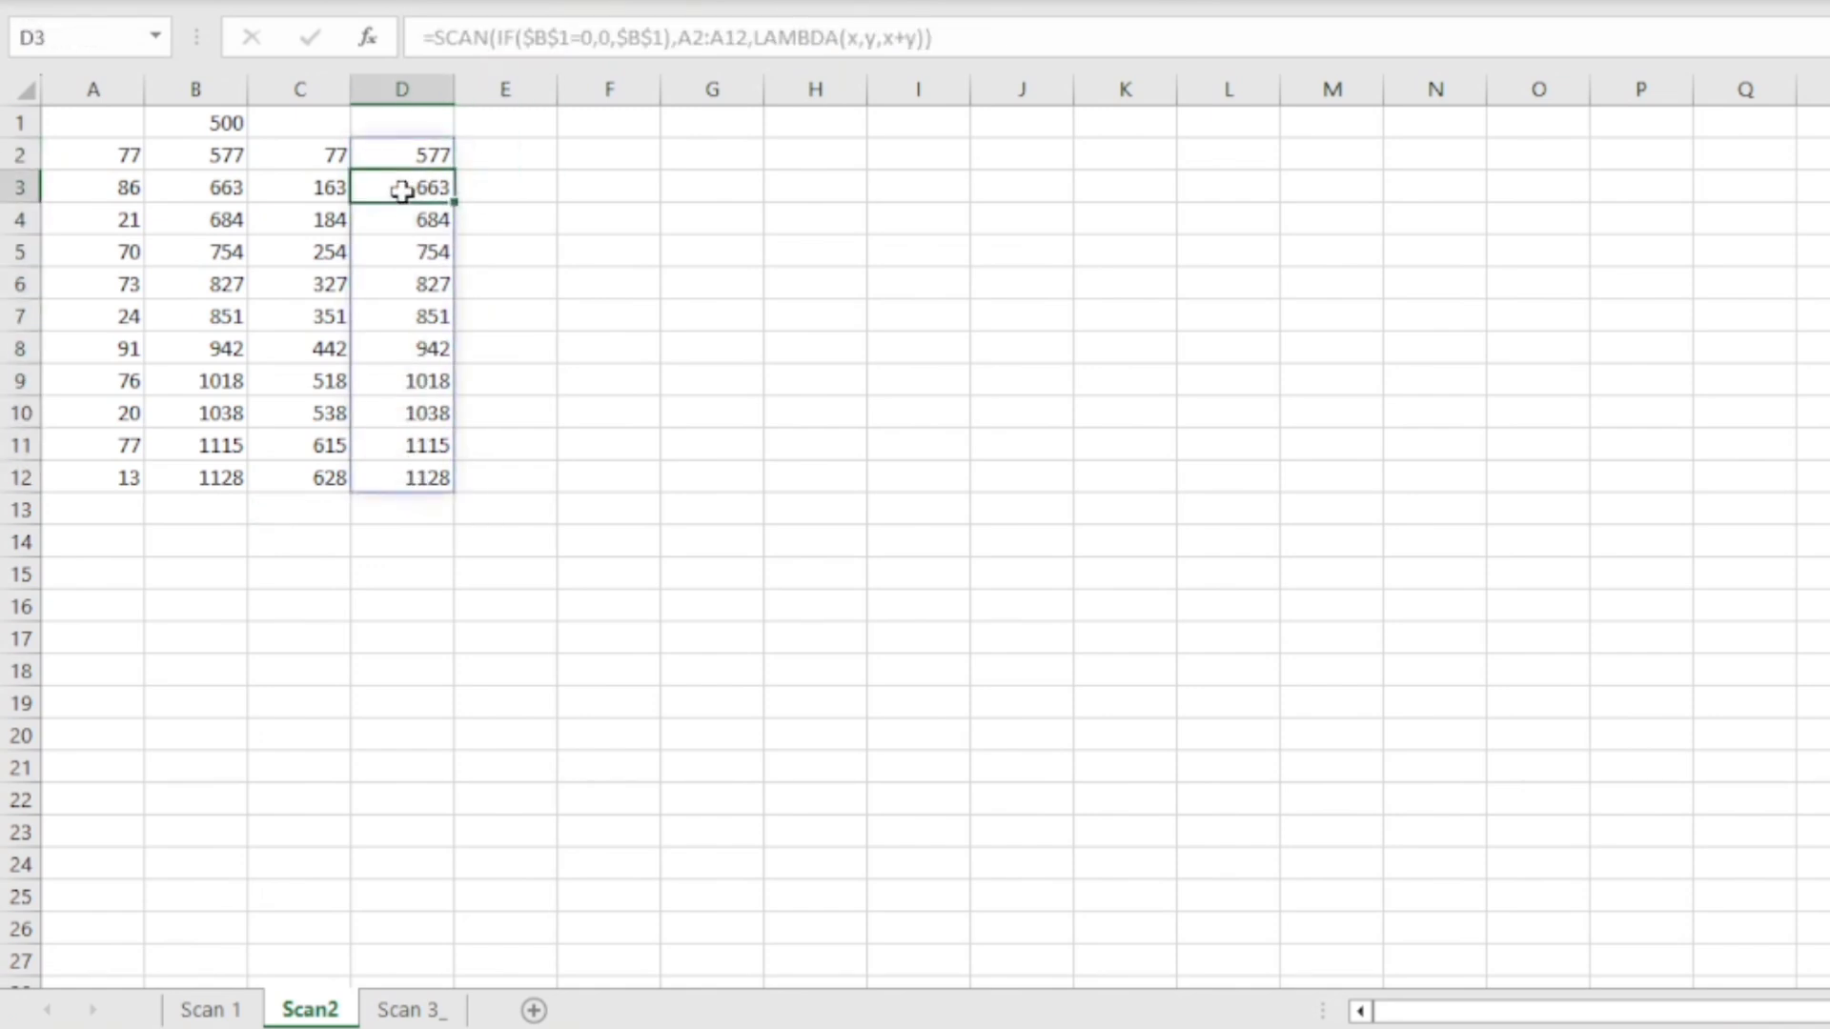